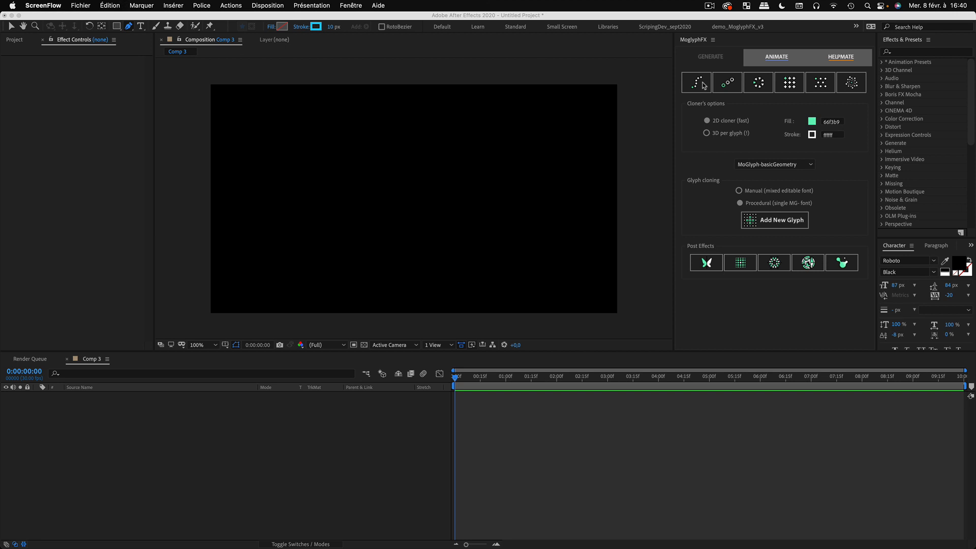
- Draw an open wavy S-shaped path across the composition with the Pen tool, using four points with curved handles
click(154, 467)
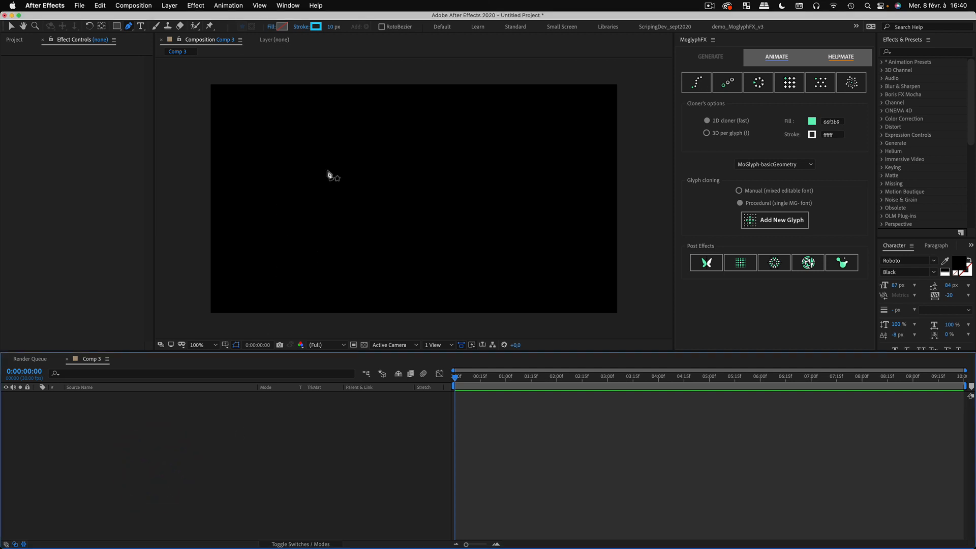
click(316, 239)
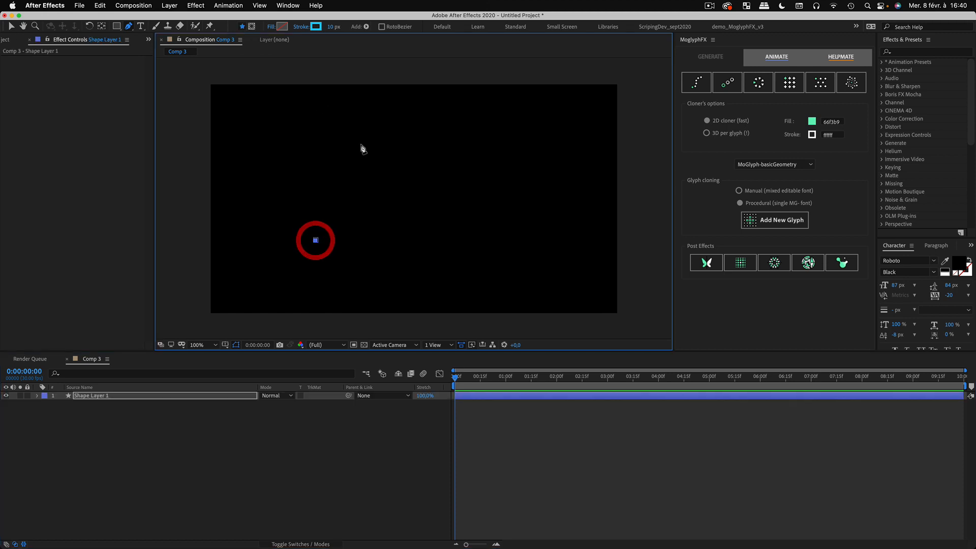
drag(367, 142, 425, 131)
drag(424, 268, 485, 258)
drag(510, 145, 583, 186)
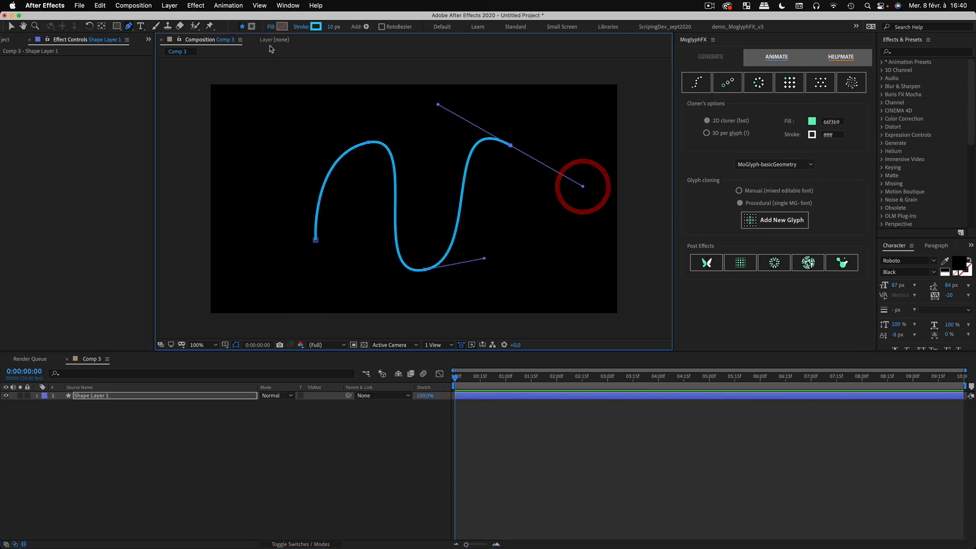
click(11, 28)
- Create a MoglyphFX spline cloner that follows the path of Shape Layer 1
click(76, 441)
click(85, 396)
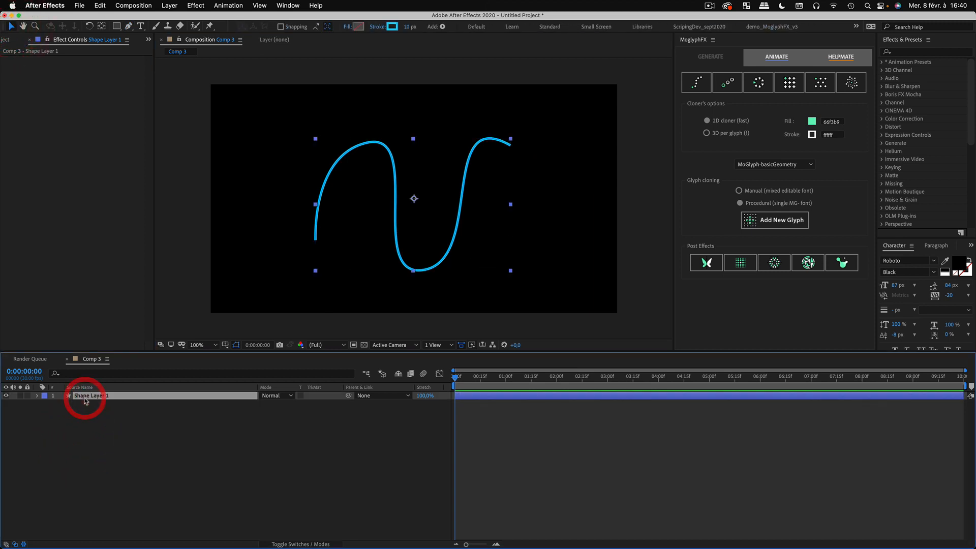
click(702, 89)
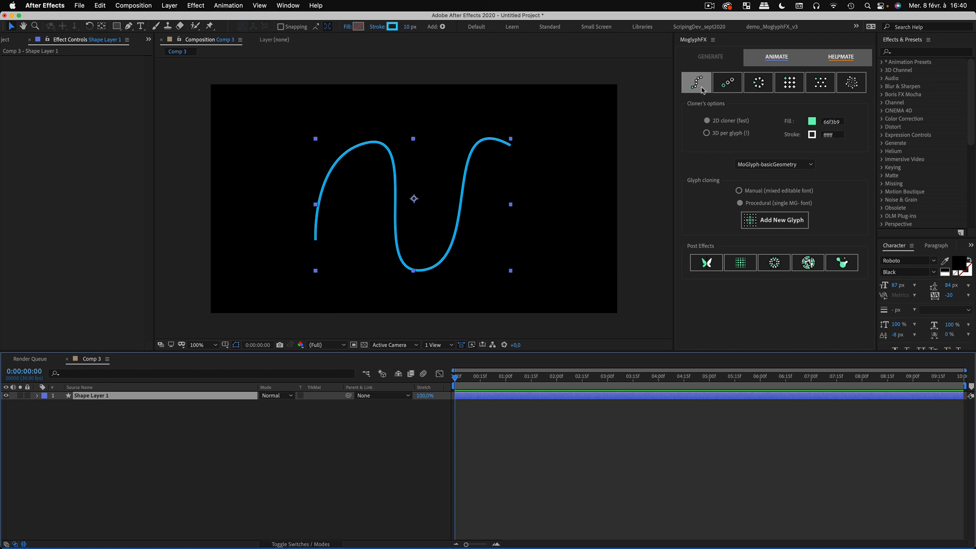
click(703, 89)
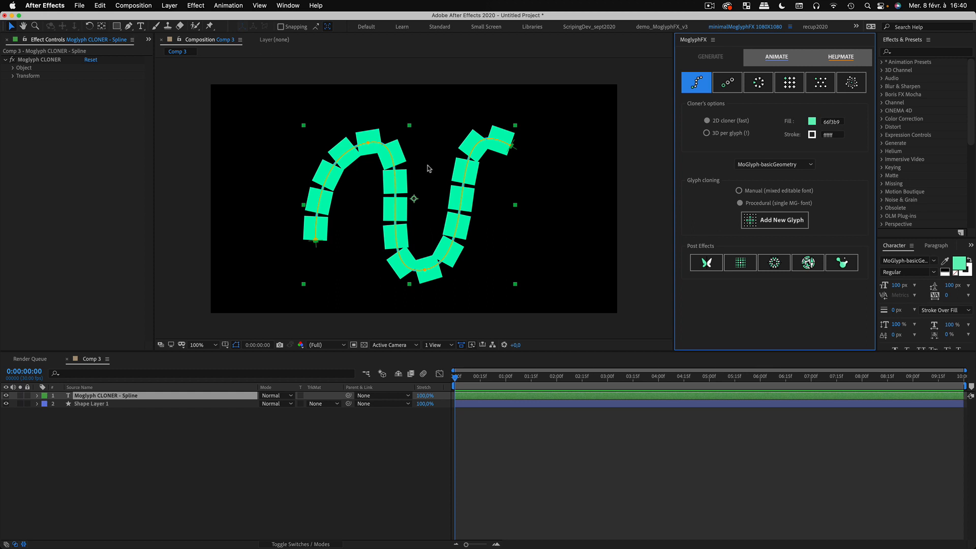
- Set the spline cloner's count to 14, its offset to -440 px and its end to -400 px
click(14, 69)
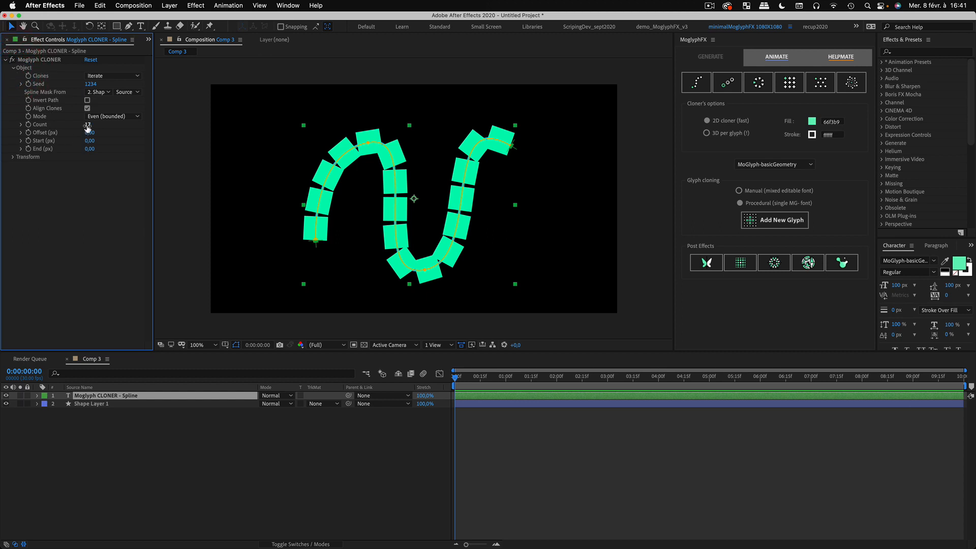
mouse_move(87, 126)
mouse_down()
mouse_move(101, 125)
mouse_move(71, 128)
mouse_move(83, 129)
mouse_move(87, 148)
mouse_move(79, 151)
mouse_move(79, 127)
mouse_move(83, 150)
mouse_move(72, 152)
mouse_move(94, 138)
mouse_move(123, 143)
mouse_move(84, 150)
mouse_up()
key(super+z)
key(super+z)
click(83, 437)
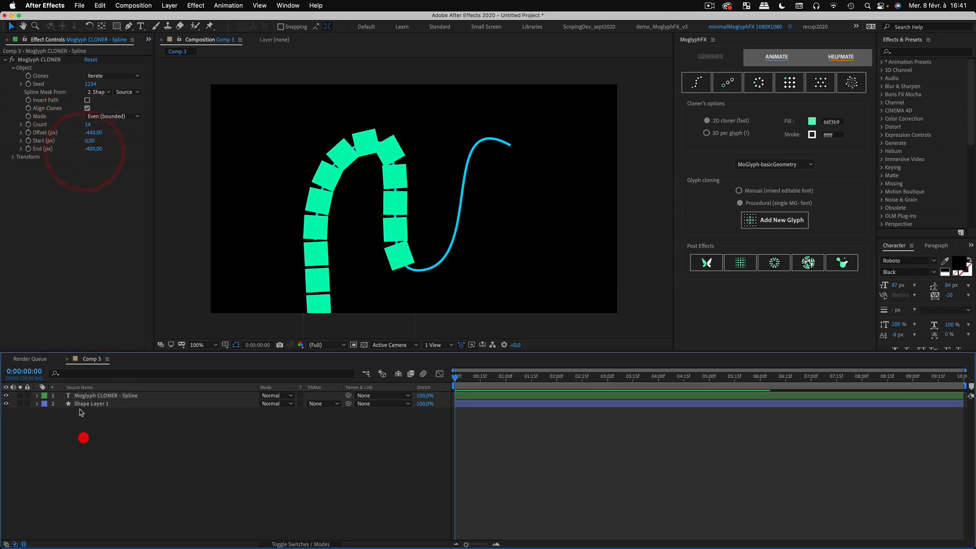
- Reshape Path 1 of Shape Layer 1 by moving its end point, lower point with its handle, and upper-left point
click(80, 404)
click(37, 404)
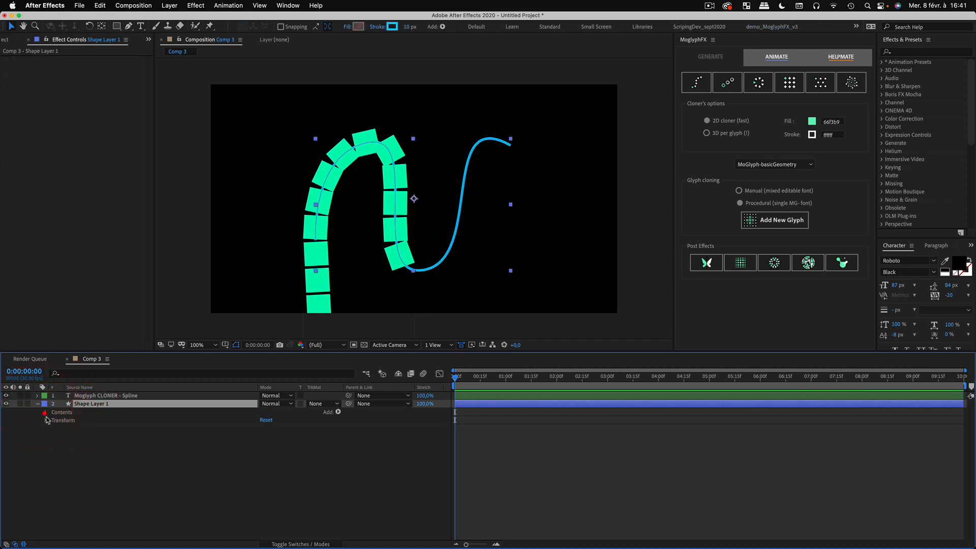
click(45, 412)
click(54, 420)
click(71, 428)
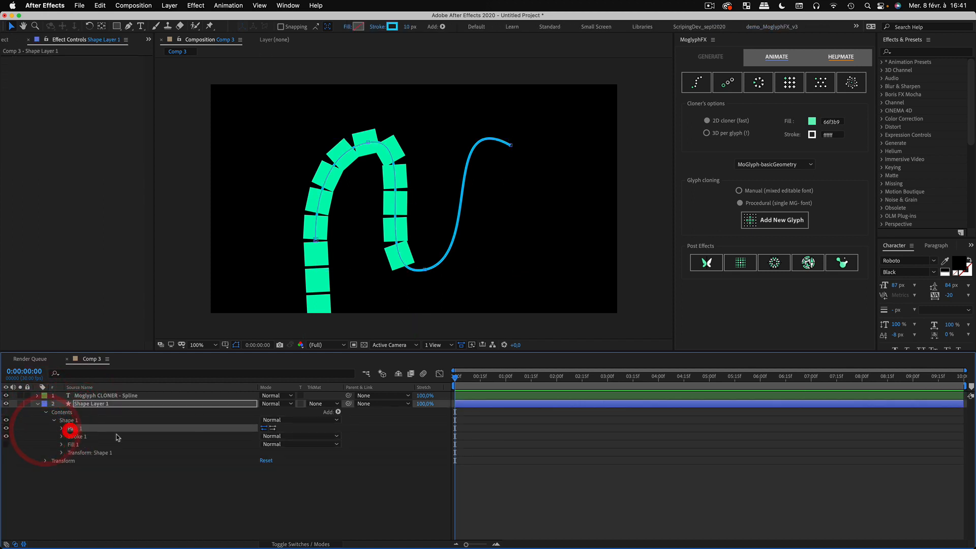
drag(510, 146, 569, 158)
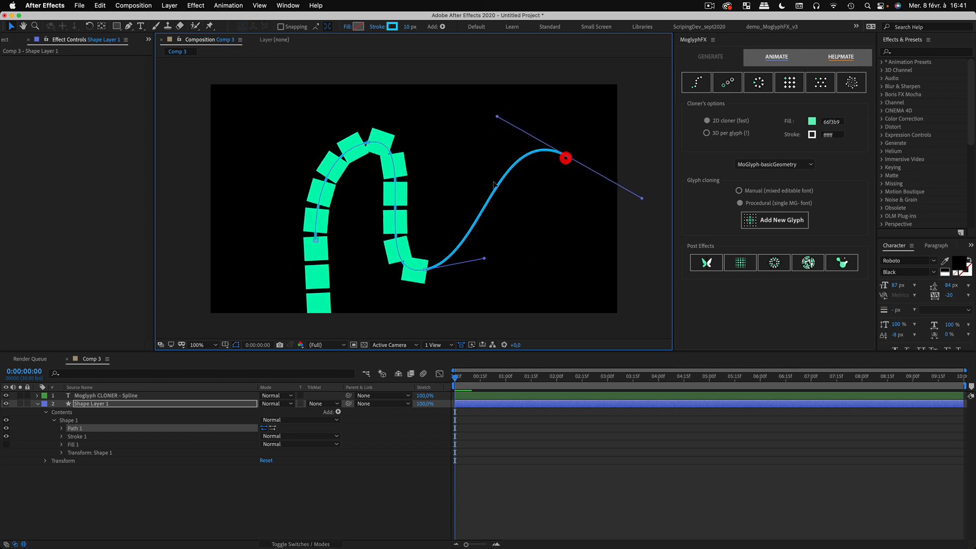
drag(484, 258, 481, 290)
mouse_move(424, 269)
mouse_down()
mouse_move(465, 198)
mouse_move(440, 264)
mouse_up()
mouse_move(368, 142)
mouse_down()
mouse_move(346, 94)
mouse_move(340, 155)
mouse_move(351, 137)
mouse_move(333, 135)
mouse_up()
click(83, 484)
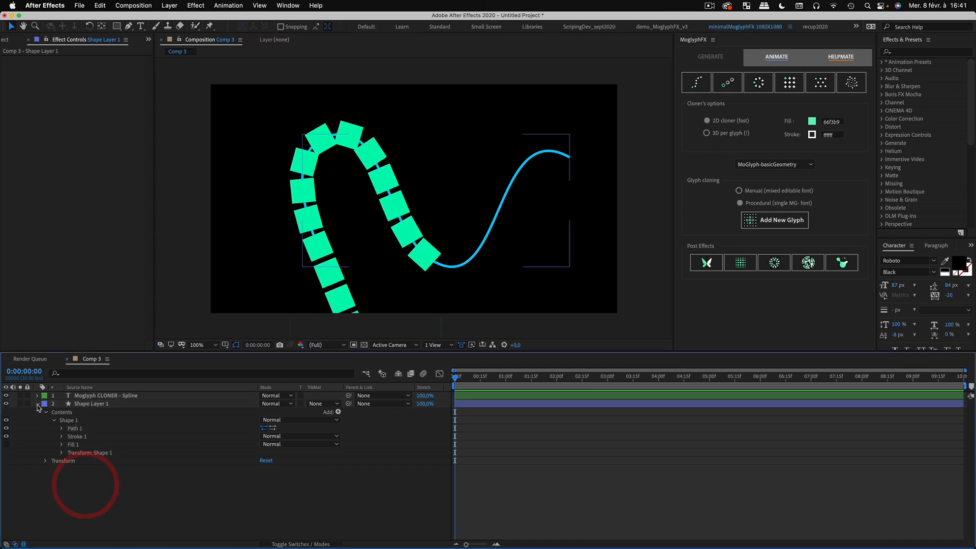
click(38, 403)
- Delete the spline cloner layer together with Shape Layer 1
click(86, 396)
shift+click(88, 404)
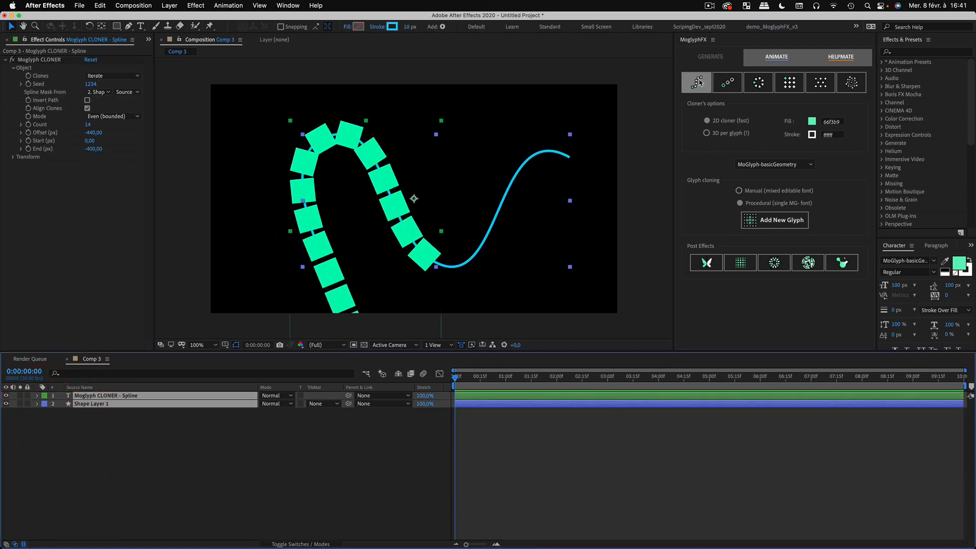
click(74, 438)
click(86, 396)
shift+click(86, 403)
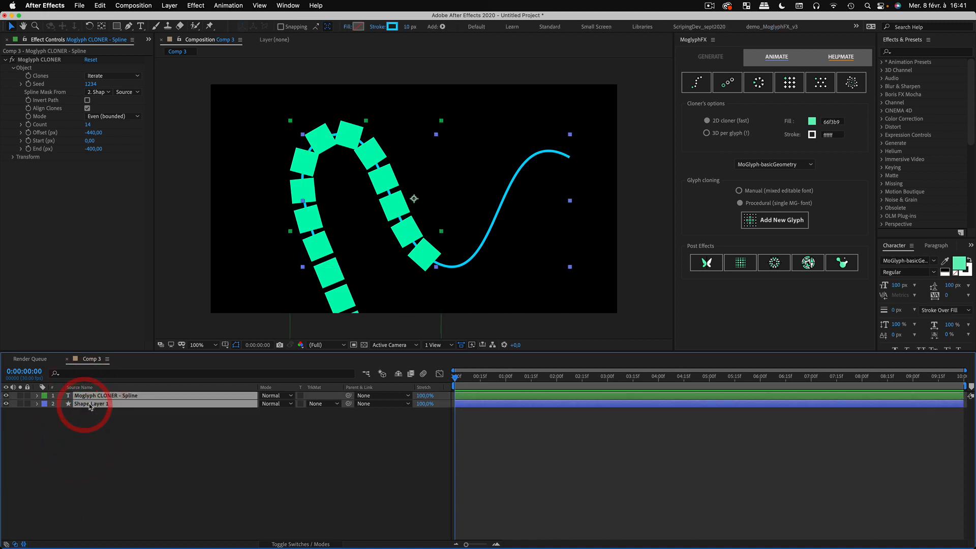
key(Delete)
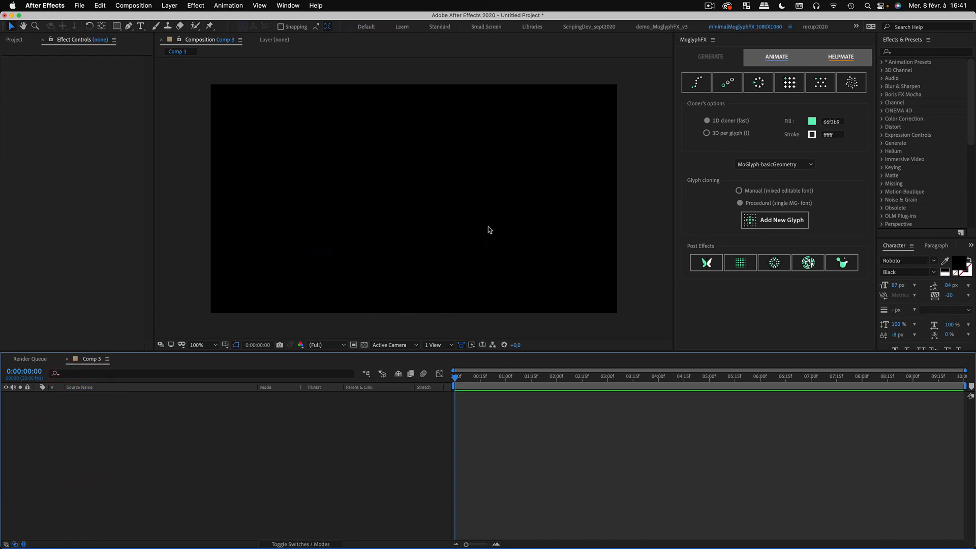
- Create a MoglyphFX linear cloner aligned to the center instead of the left
click(732, 89)
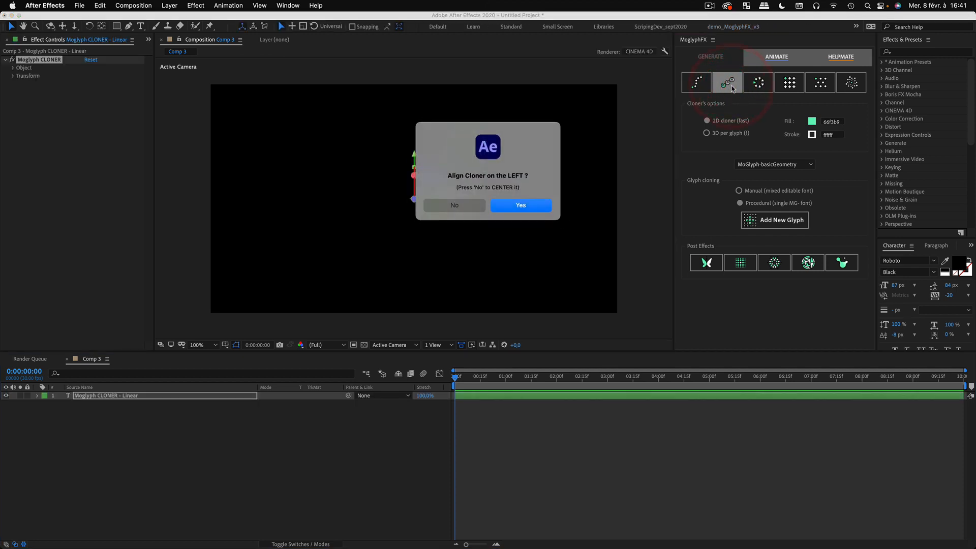
drag(525, 129, 468, 132)
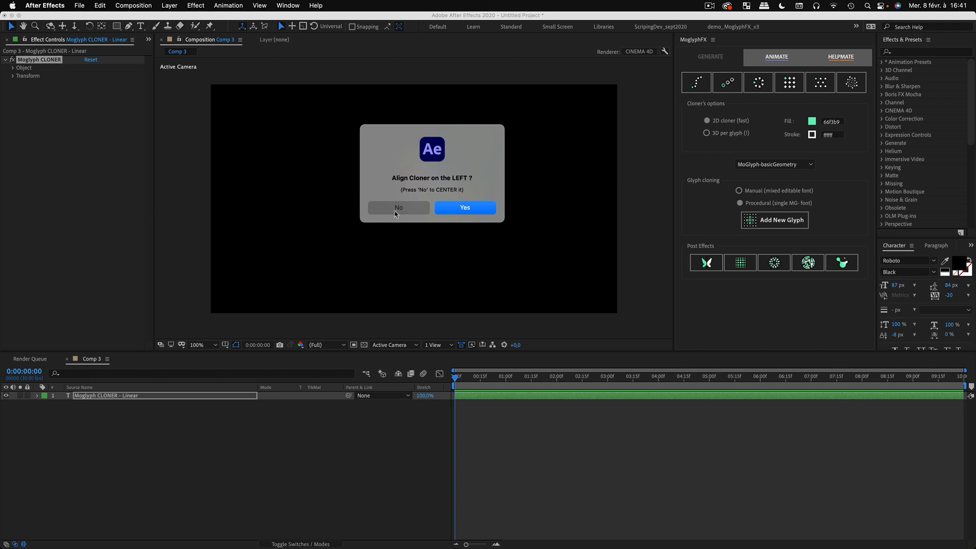
click(402, 209)
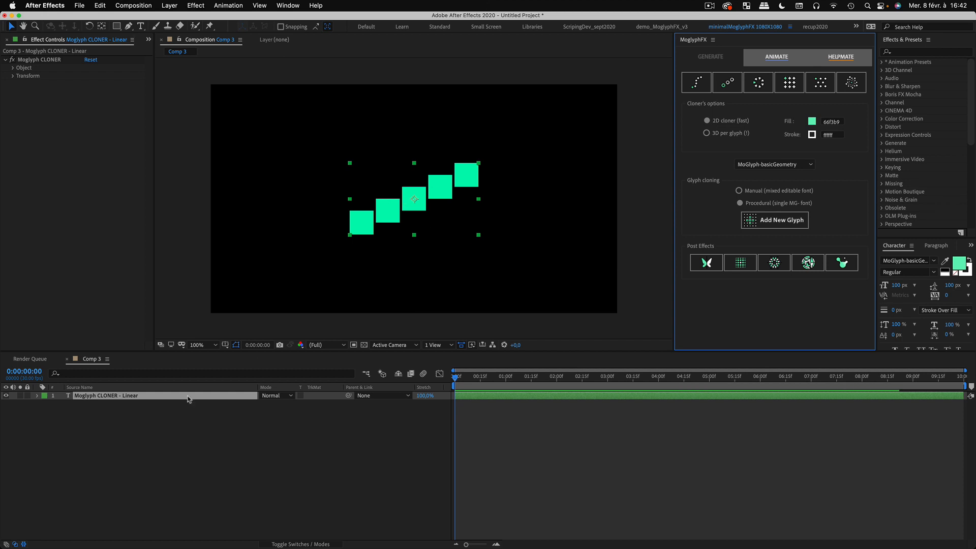
- Set the linear cloner's per-step Position X to 160 and Position Y to -80
click(116, 445)
click(90, 396)
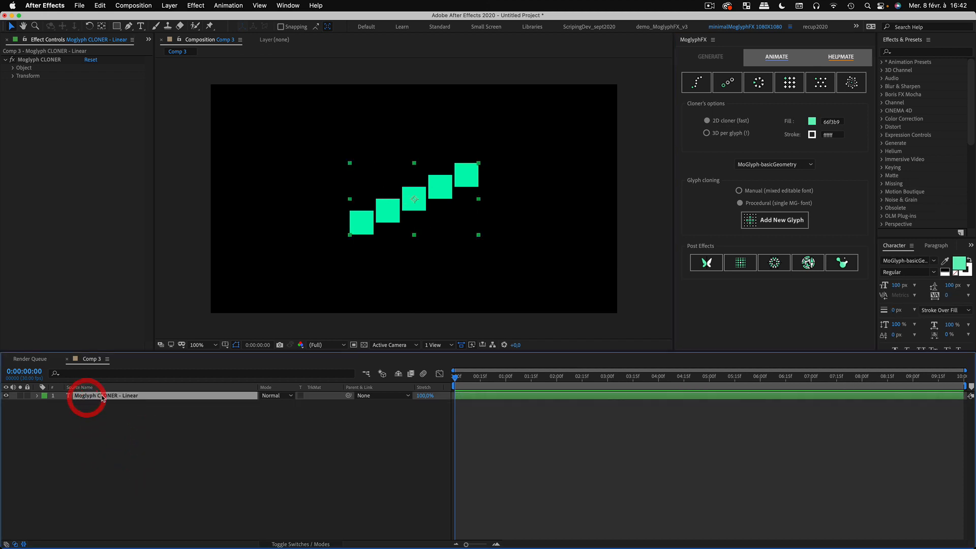
click(95, 415)
click(94, 397)
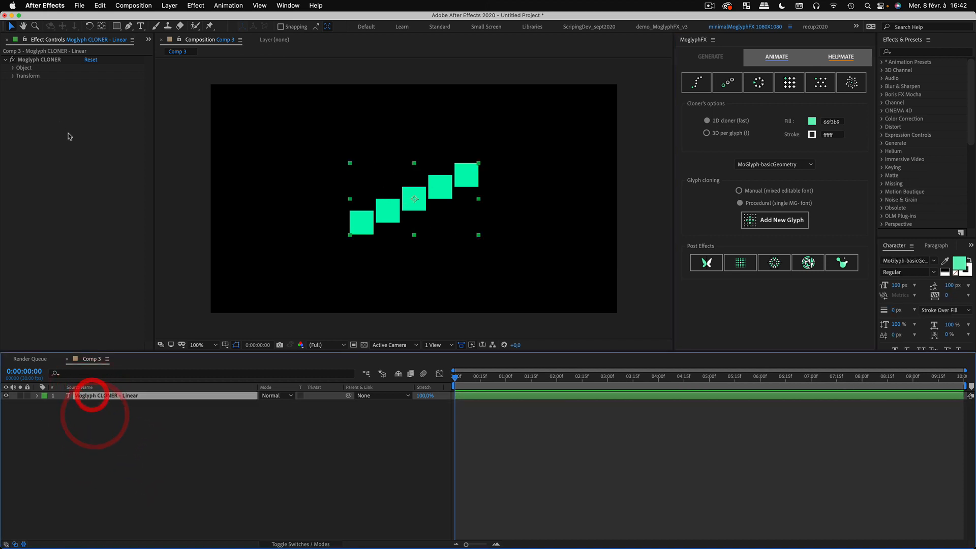
click(13, 68)
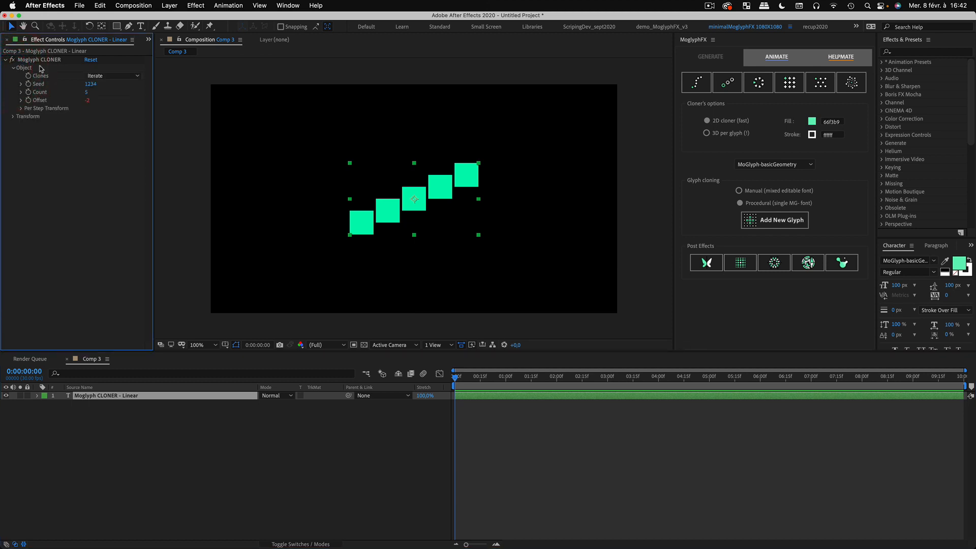
click(21, 109)
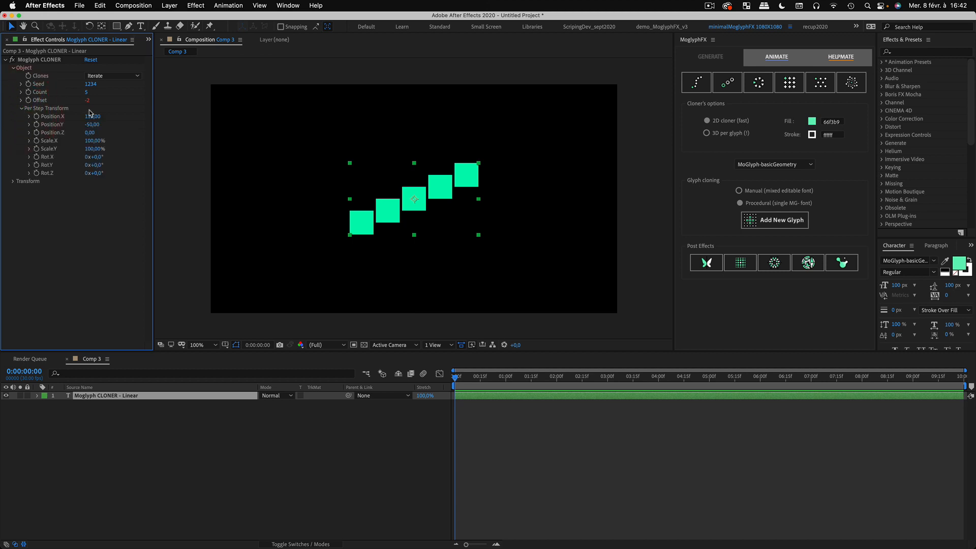
mouse_move(93, 116)
mouse_down()
mouse_move(111, 118)
mouse_move(87, 125)
mouse_up()
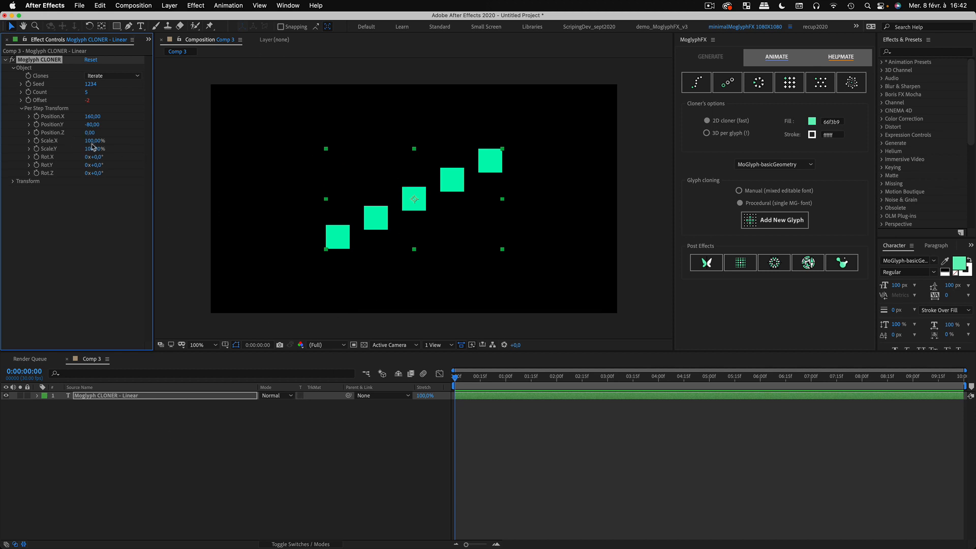
- Try different per-step scale and rotation values on the linear cloner, ending with Rot.Z at -1°
mouse_move(92, 142)
mouse_down()
mouse_move(105, 176)
mouse_move(97, 174)
mouse_up()
key(super+z)
key(super+z)
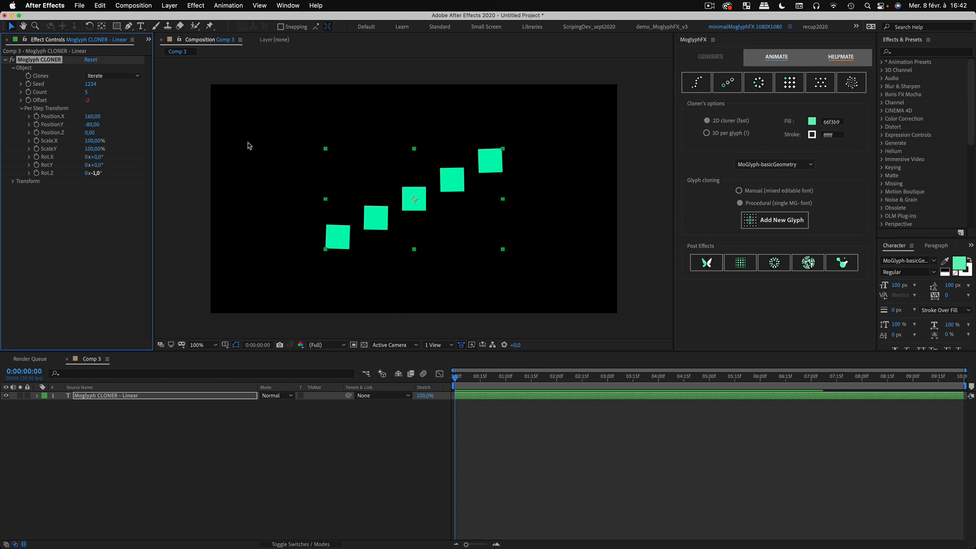
click(23, 108)
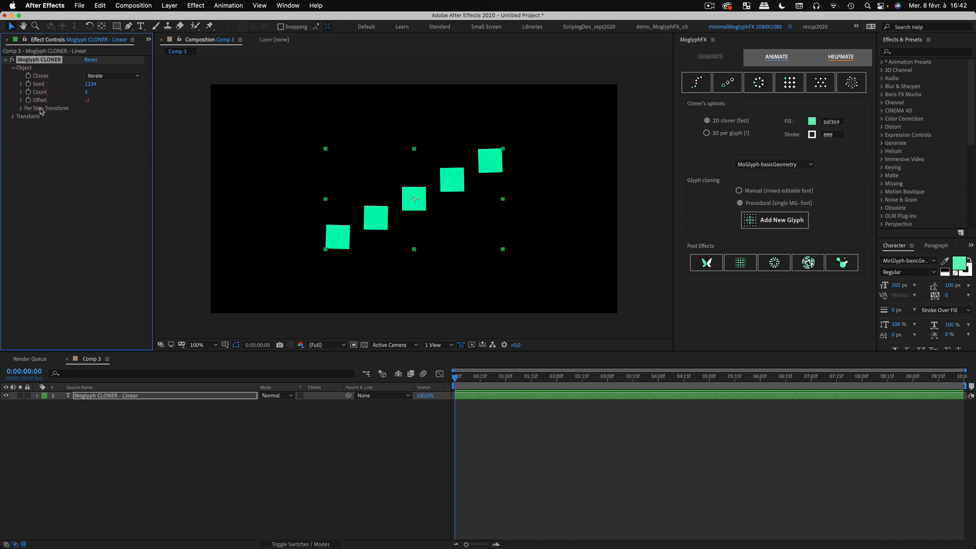
- Delete the linear cloner layer from the composition
click(85, 425)
click(82, 396)
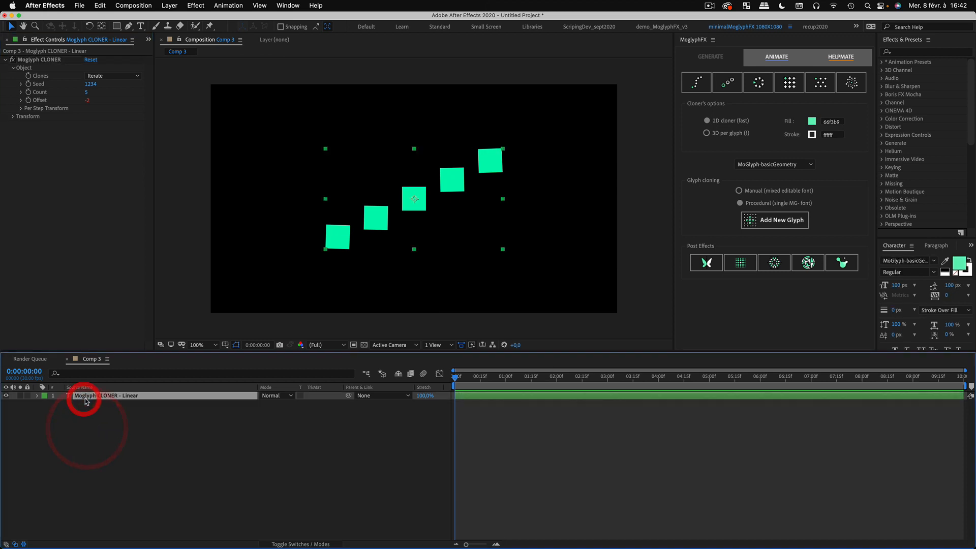
key(Delete)
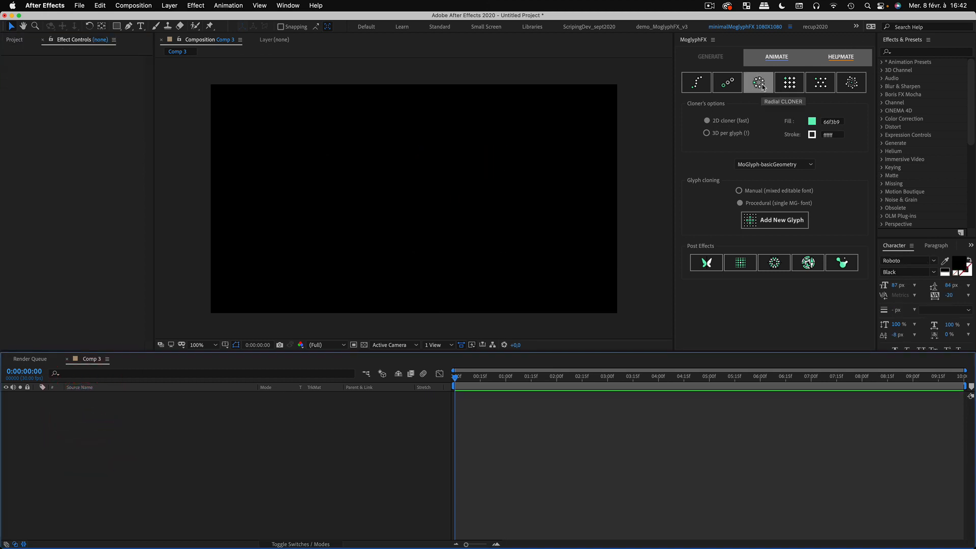
- Create a radial cloner with a count of 7, ring radius 260, rotation completion 205° and rotation offset -145°
click(762, 87)
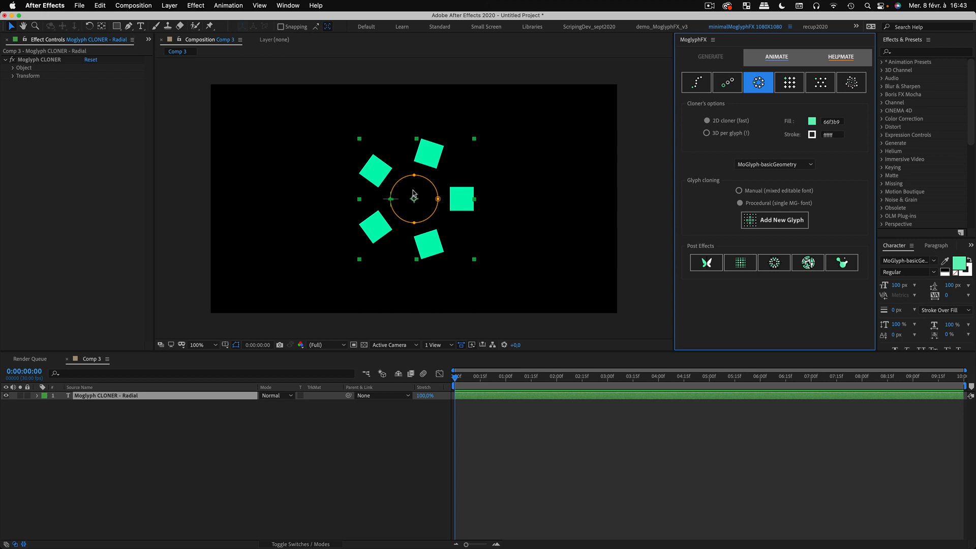
click(13, 69)
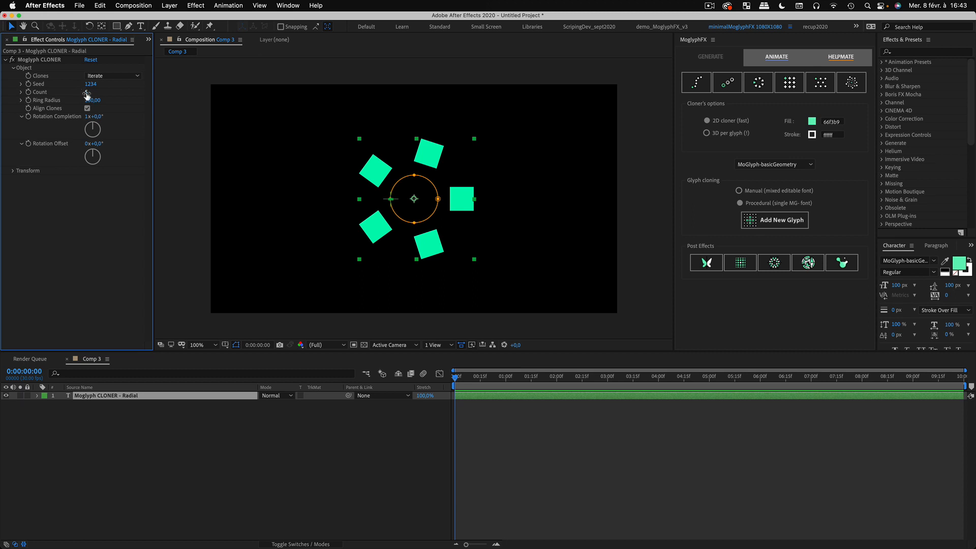
mouse_move(87, 95)
mouse_down()
mouse_move(115, 101)
mouse_move(76, 101)
mouse_move(110, 105)
mouse_move(92, 105)
mouse_move(102, 106)
mouse_move(96, 118)
mouse_move(28, 117)
mouse_up()
mouse_move(97, 144)
mouse_down()
mouse_move(131, 148)
mouse_move(202, 184)
mouse_move(57, 172)
mouse_up()
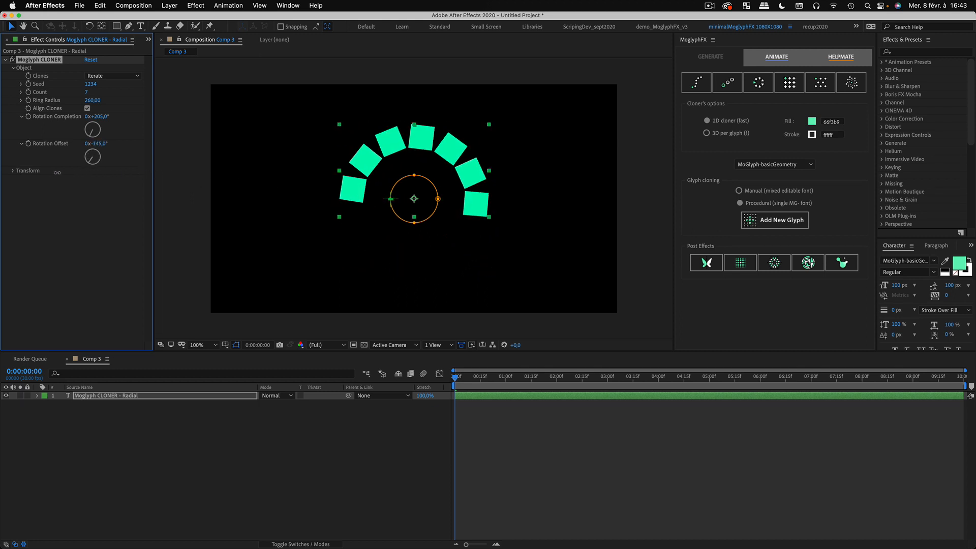
- Delete the radial cloner layer from the composition
click(163, 397)
click(109, 427)
click(84, 395)
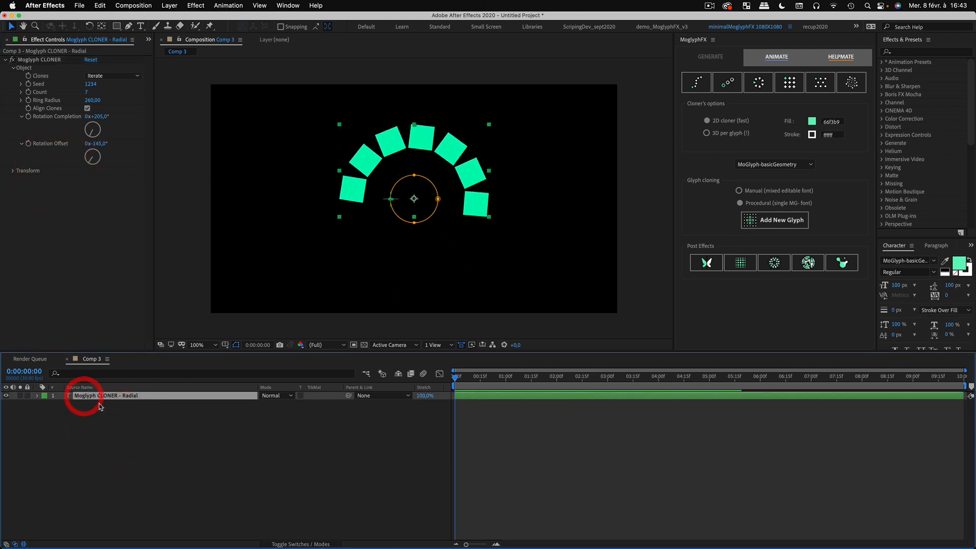
key(Delete)
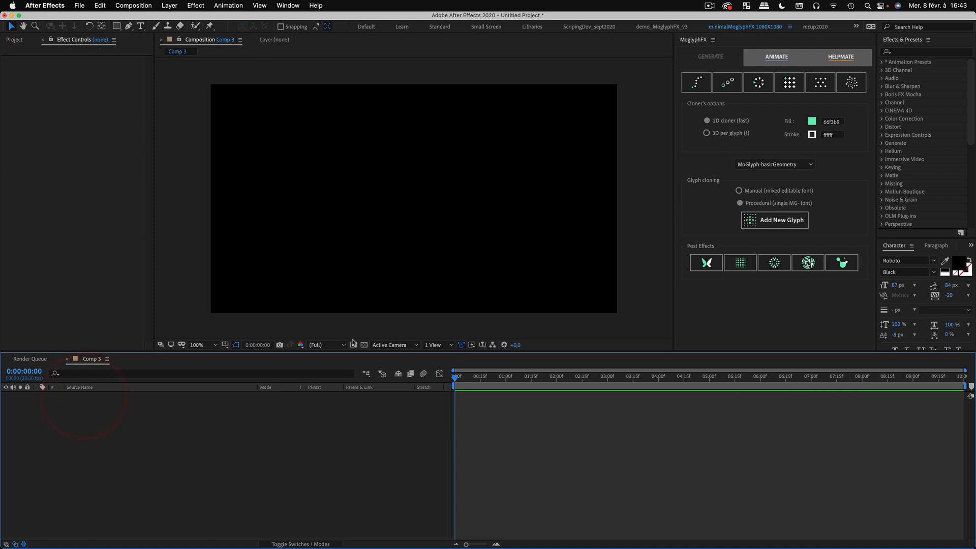
- Create a MoglyphFX grid cloner and try out different X and Y gap values on it
click(786, 88)
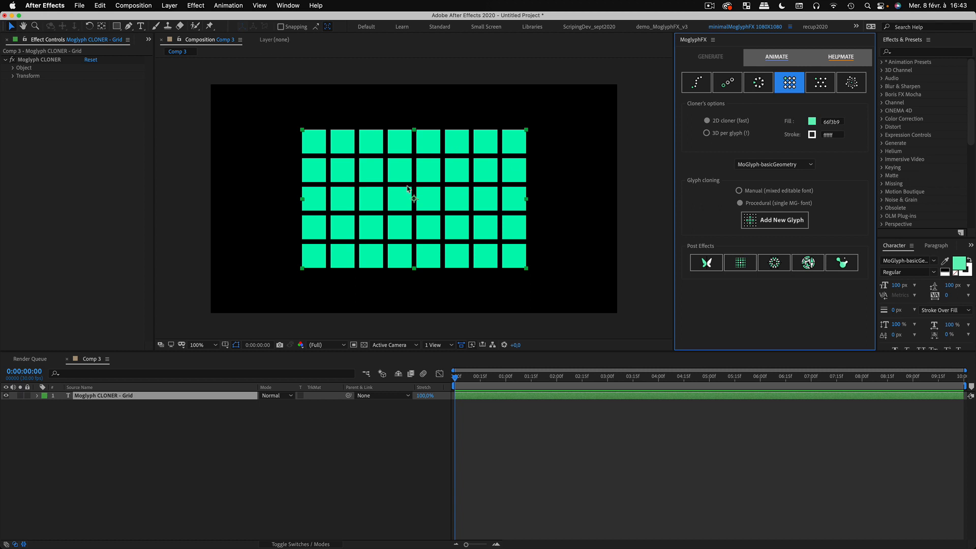
click(13, 69)
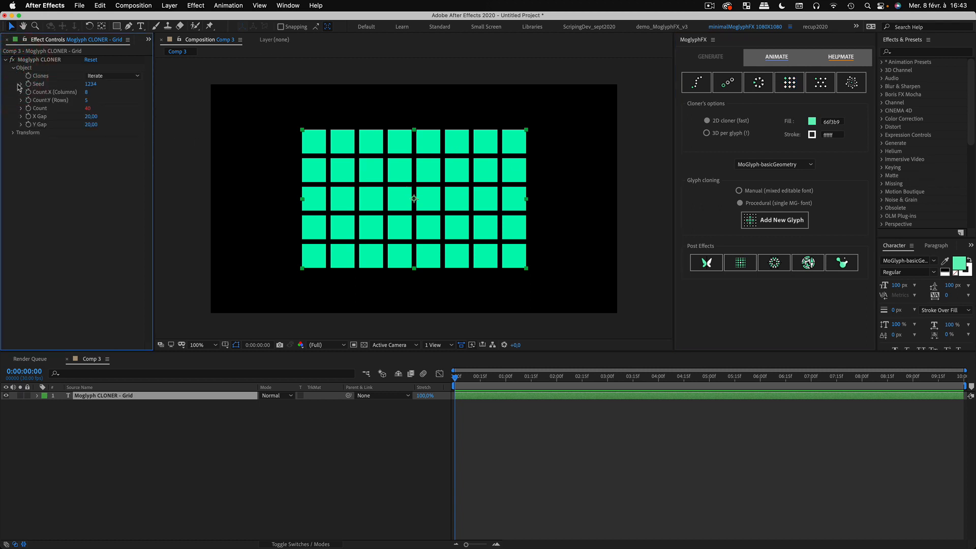
mouse_move(89, 118)
mouse_down()
mouse_move(101, 118)
mouse_move(93, 132)
mouse_up()
drag(91, 125, 103, 123)
key(super+z)
- Set both the X Gap and the Y Gap of the grid cloner to 0
click(90, 117)
text(0)
click(90, 124)
text(0)
click(93, 164)
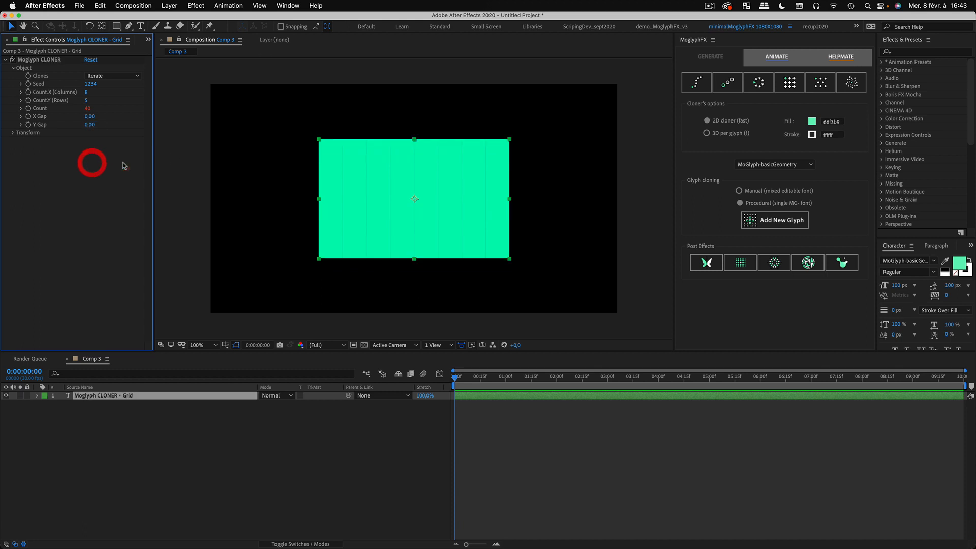
- Set the grid cloner's X Gap and Y Gap to 20, and change its counts to 5 columns and 4 rows
key(period)
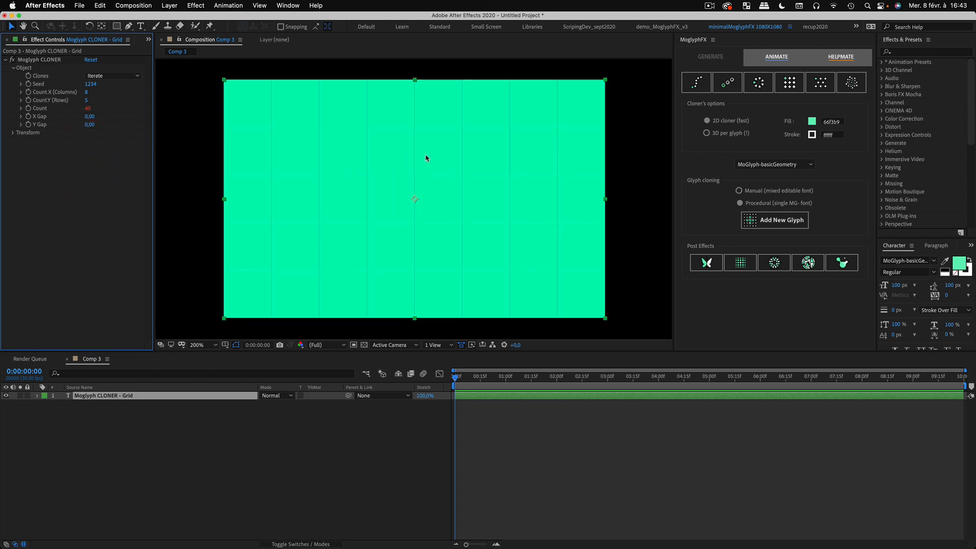
key(comma)
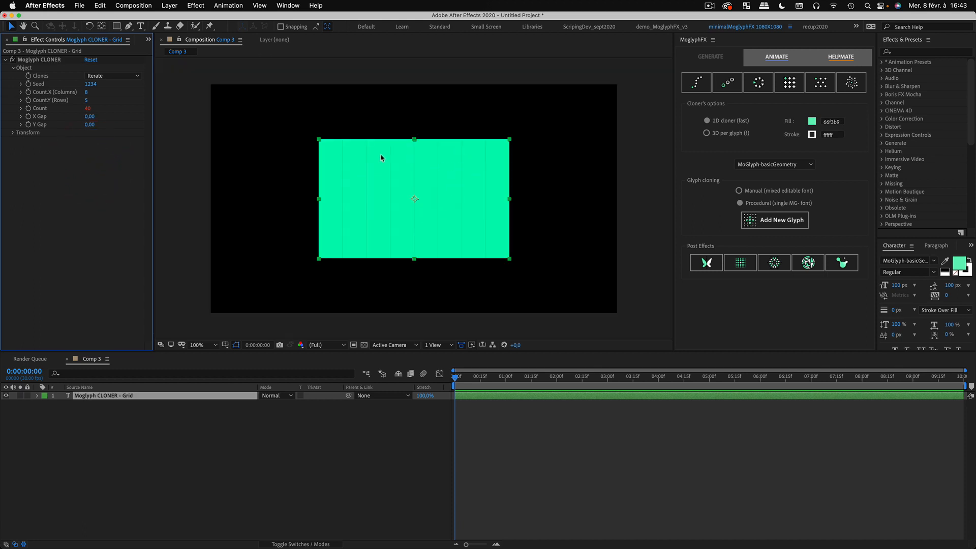
click(66, 159)
click(89, 116)
text(20)
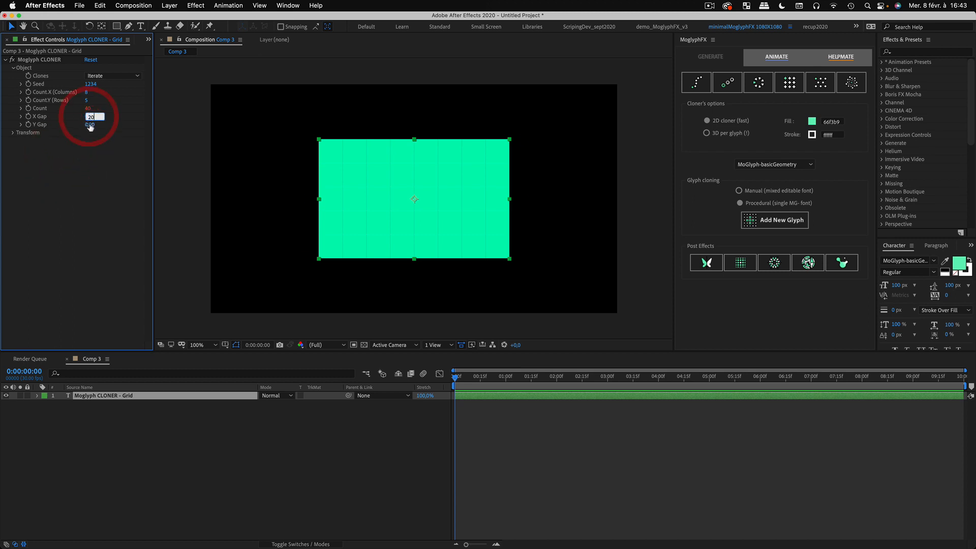
click(89, 125)
text(20)
click(89, 162)
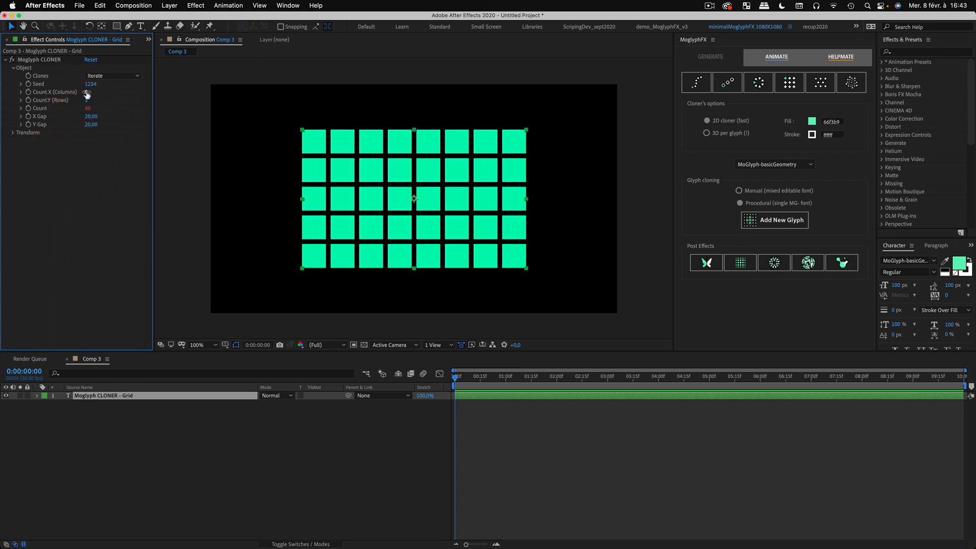
mouse_move(88, 92)
mouse_down()
mouse_move(64, 93)
mouse_move(90, 101)
mouse_move(82, 101)
mouse_up()
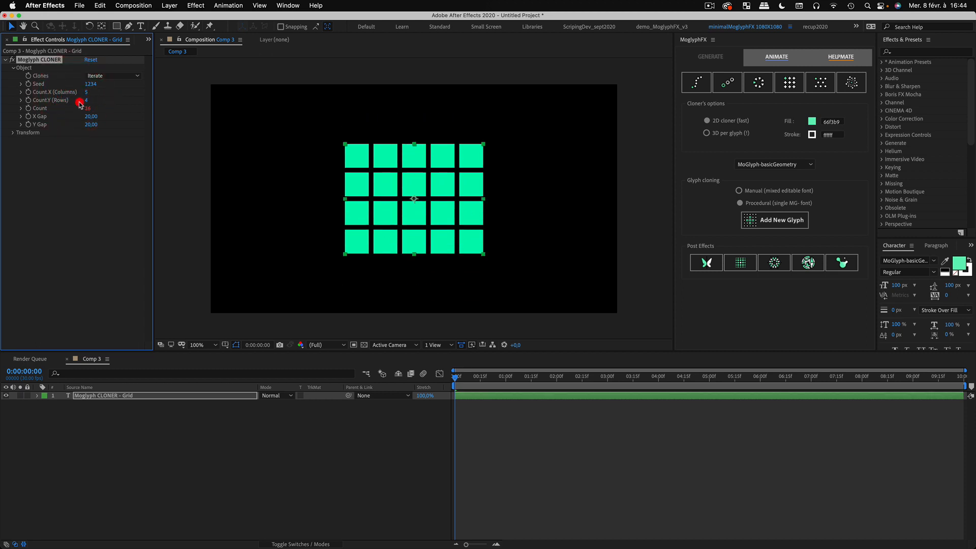
- Delete the grid cloner layer from the composition
click(92, 428)
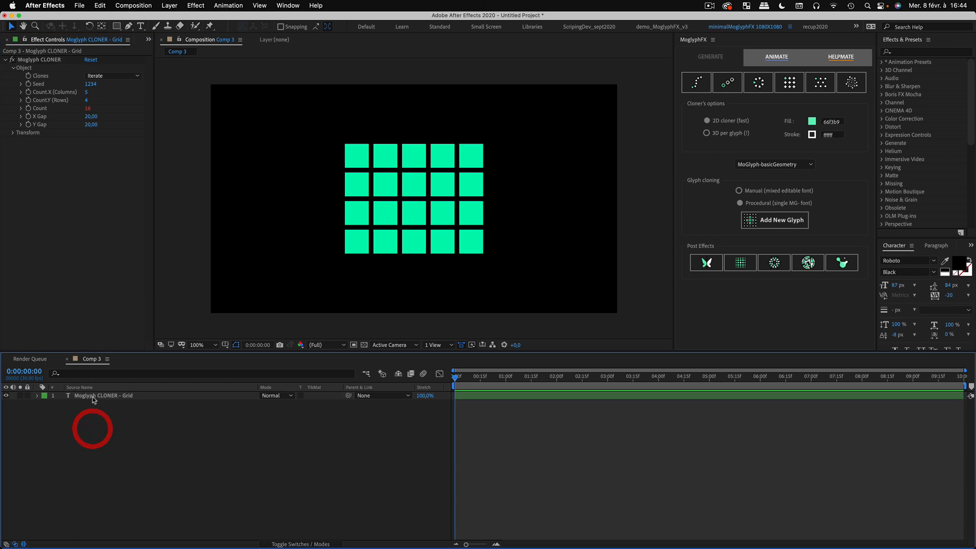
click(91, 395)
key(Delete)
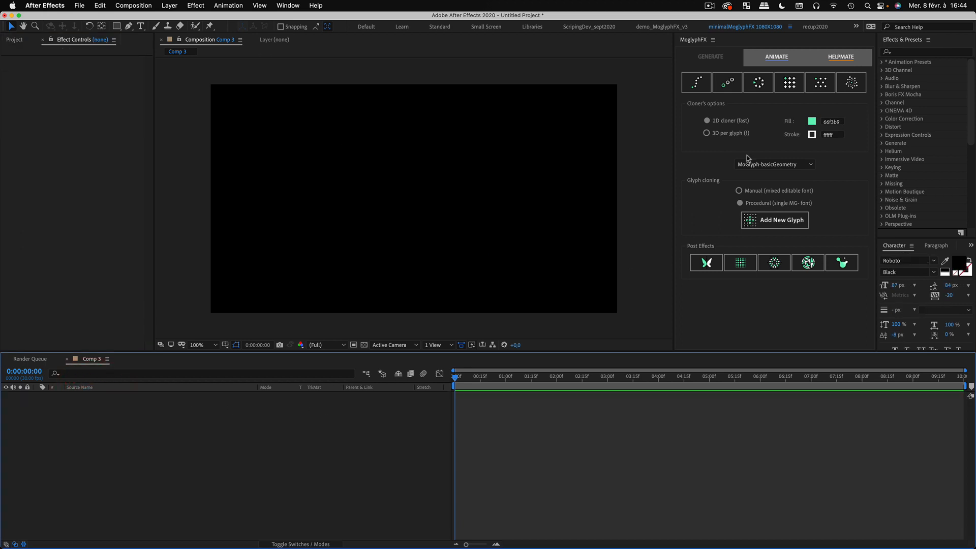
- Create a MoglyphFX honeycomb cloner and toggle its Odd/Even Rows option several times, leaving it off
click(821, 82)
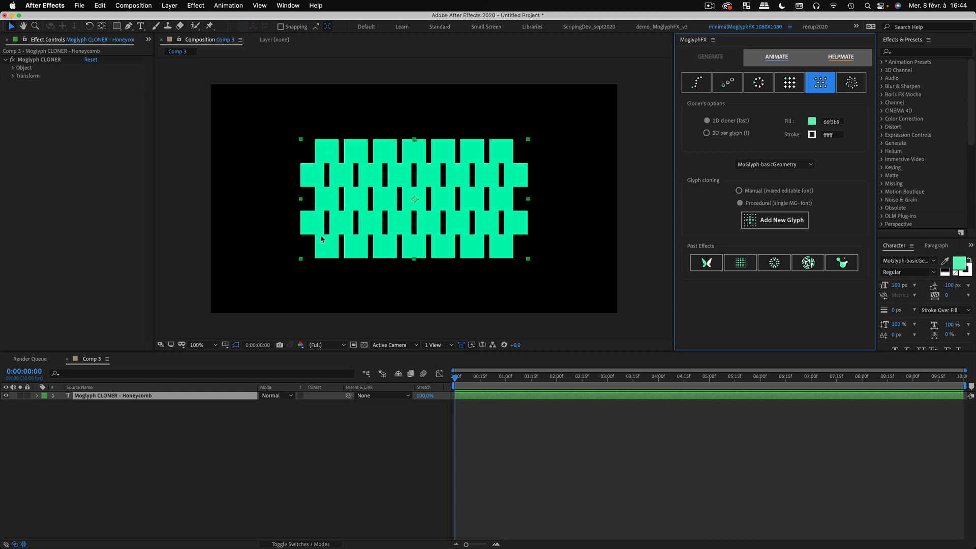
click(12, 69)
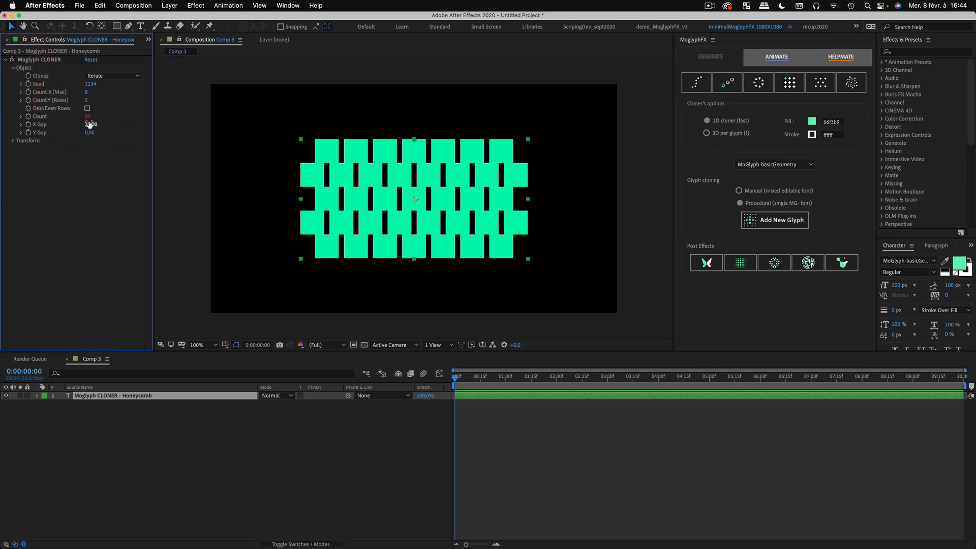
click(88, 108)
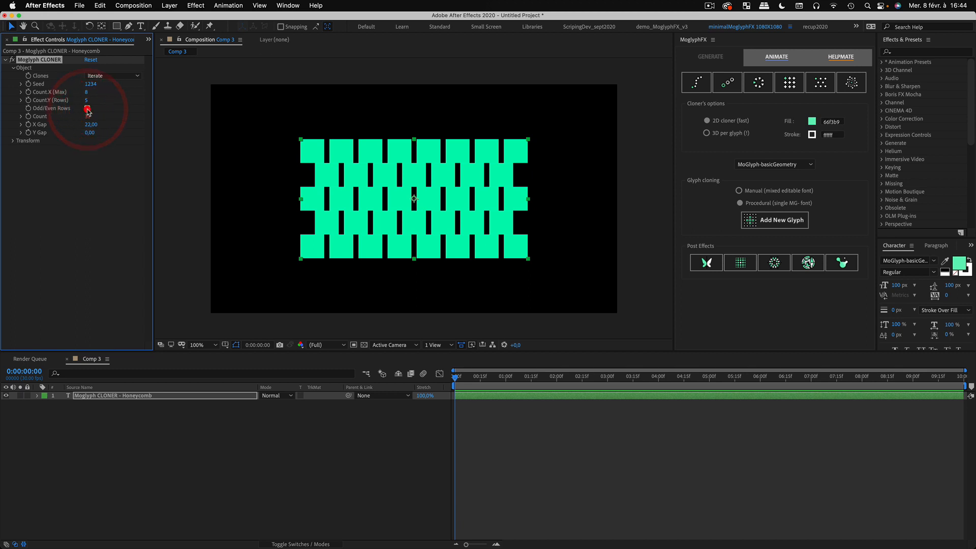
click(87, 108)
click(88, 109)
click(87, 109)
click(87, 109)
click(88, 109)
- Set the honeycomb cloner's X Gap to 32, its Y Gap to 20 and its row count to 4
mouse_move(90, 125)
mouse_down()
mouse_move(99, 125)
mouse_move(87, 132)
mouse_up()
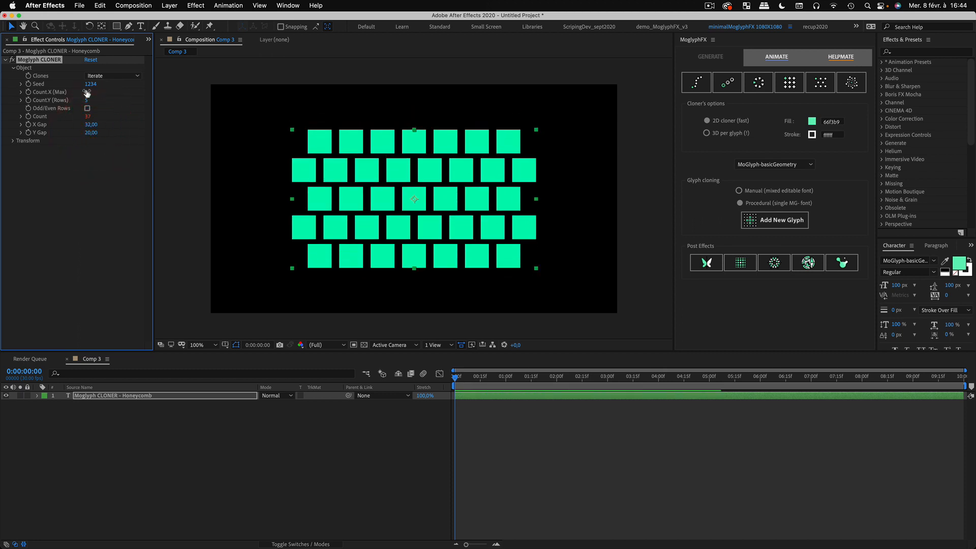
mouse_move(87, 93)
mouse_down()
mouse_move(76, 94)
mouse_move(89, 94)
mouse_move(85, 102)
mouse_up()
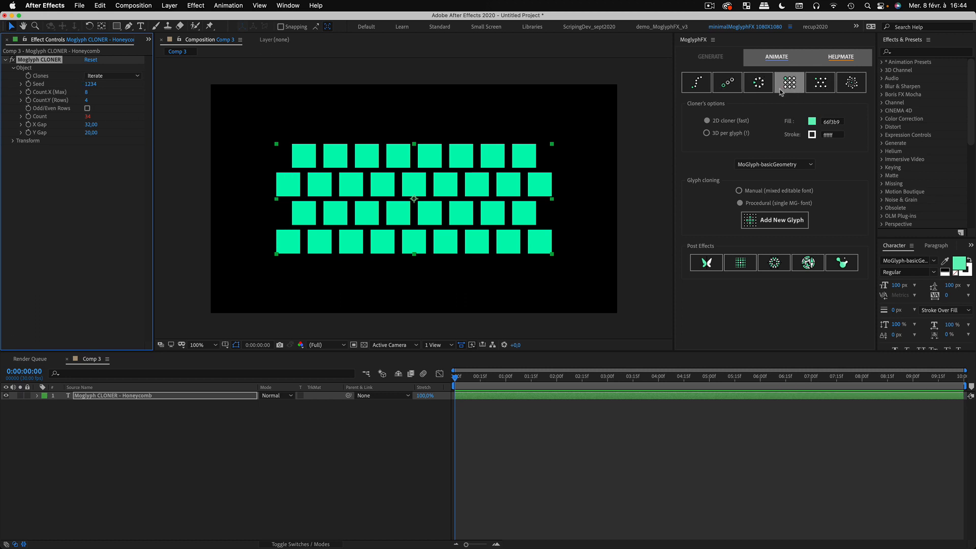
- Delete the honeycomb cloner layer and create a MoglyphFX Fibonacci cloner in its place
click(99, 396)
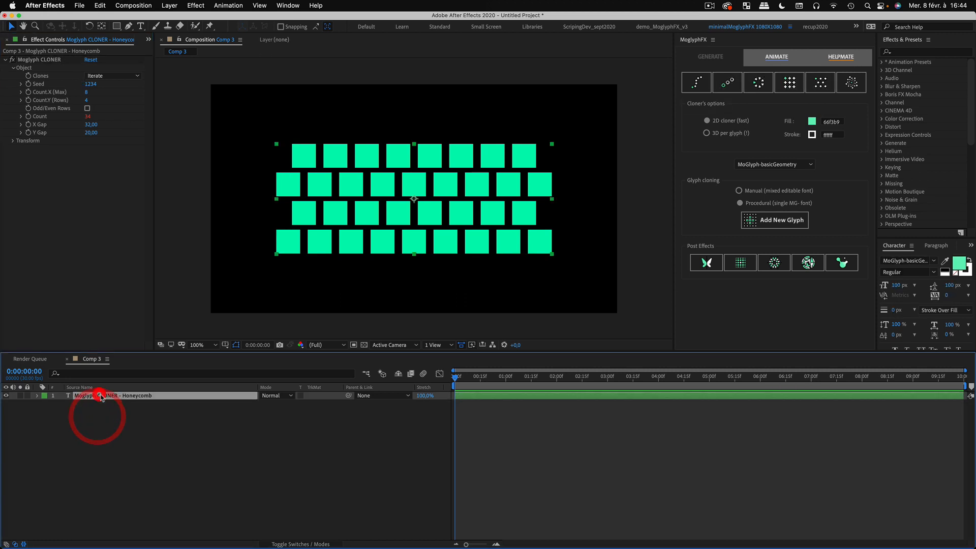
key(Delete)
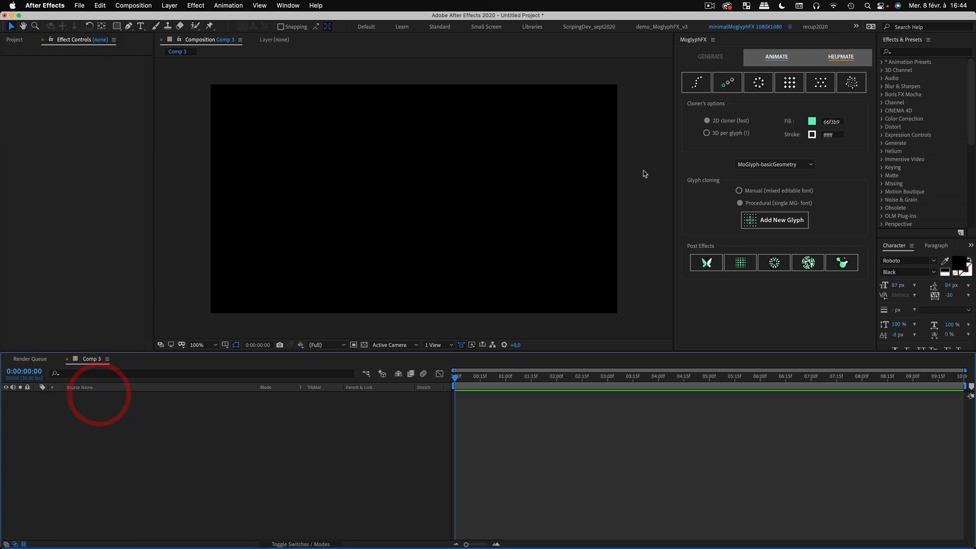
click(858, 87)
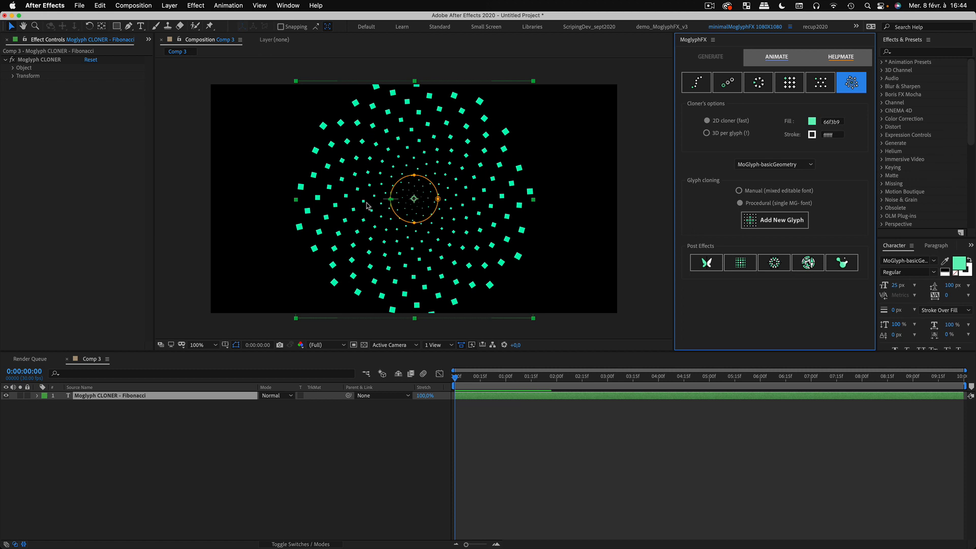
- Scale up the Fibonacci cloner layer until its spiral extends beyond the composition's top and bottom edges
drag(533, 81, 727, 2)
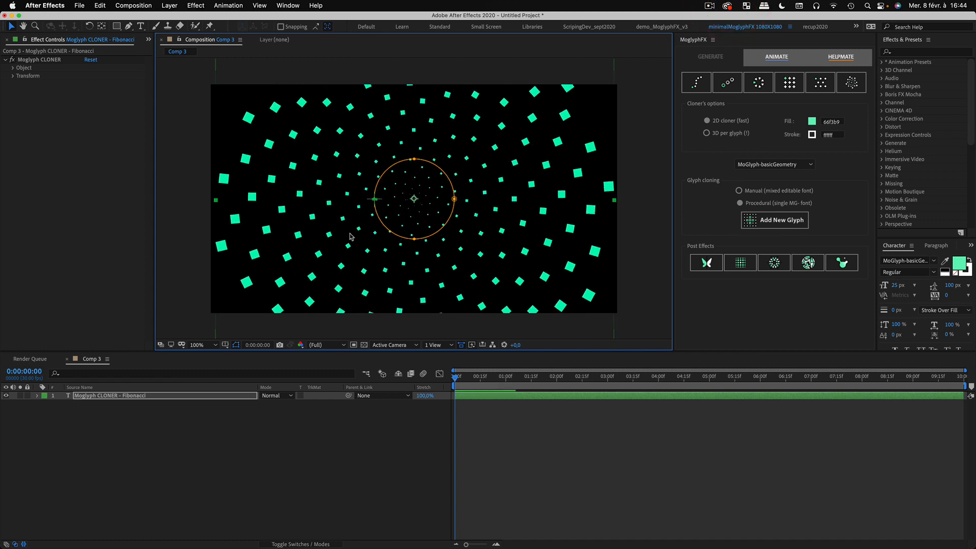
key(super+z)
key(super+shift+z)
- Set the Fibonacci cloner's Count to 165, then try a Center/Outwards value of 13% and undo that change
click(13, 68)
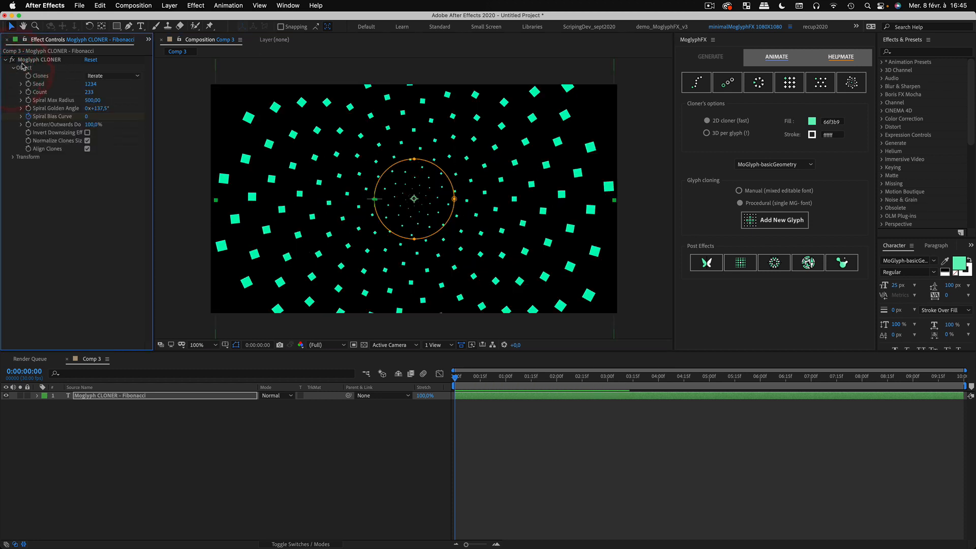
drag(89, 94, 57, 92)
mouse_move(109, 109)
mouse_down()
mouse_move(50, 124)
mouse_move(153, 124)
mouse_move(54, 127)
mouse_move(395, 192)
mouse_up()
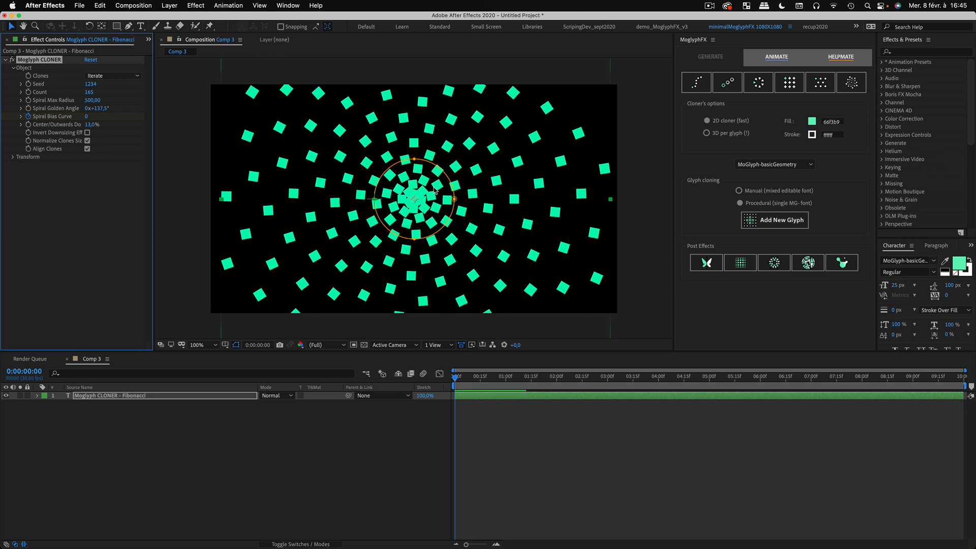
key(super+z)
click(163, 452)
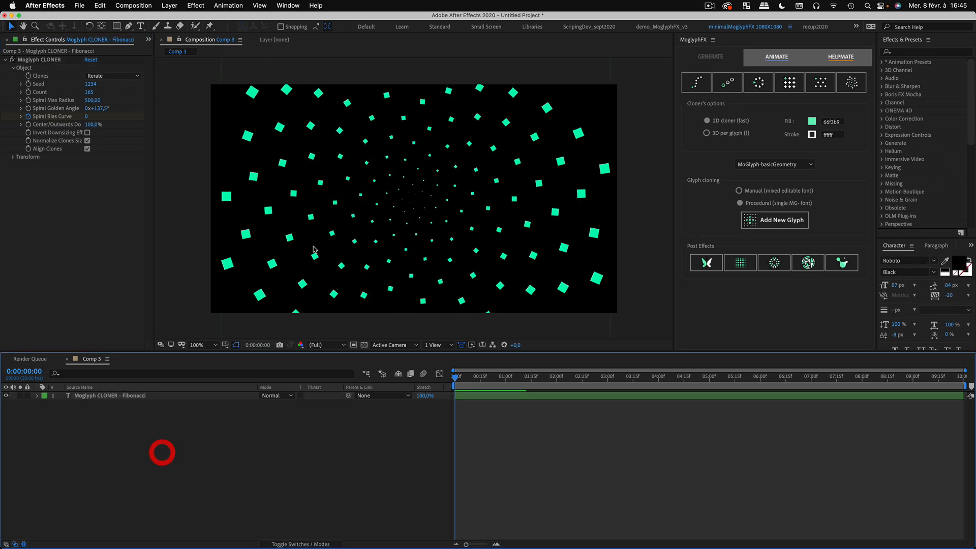
- Scale down the Fibonacci cloner layer so the whole spiral fits inside the composition frame
click(395, 175)
key(comma)
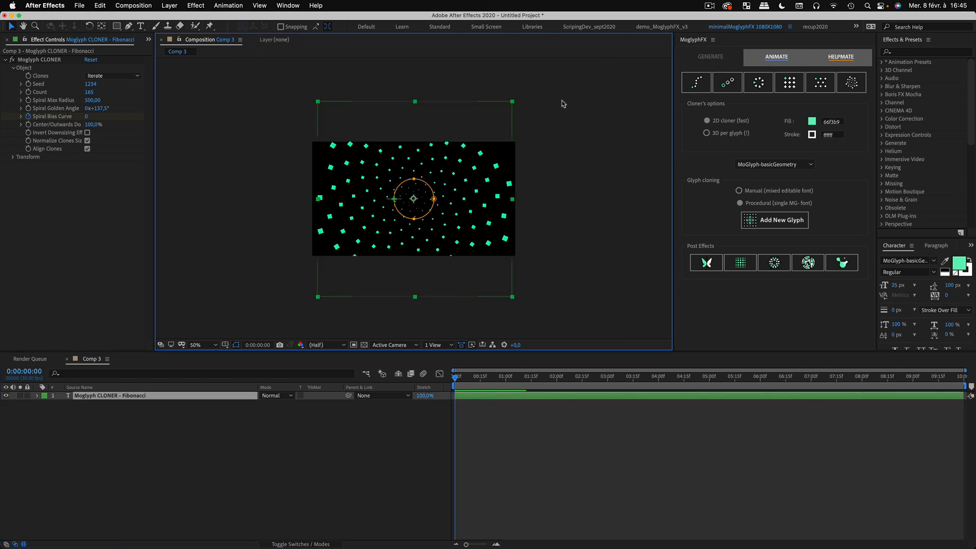
click(468, 135)
key(period)
key(period)
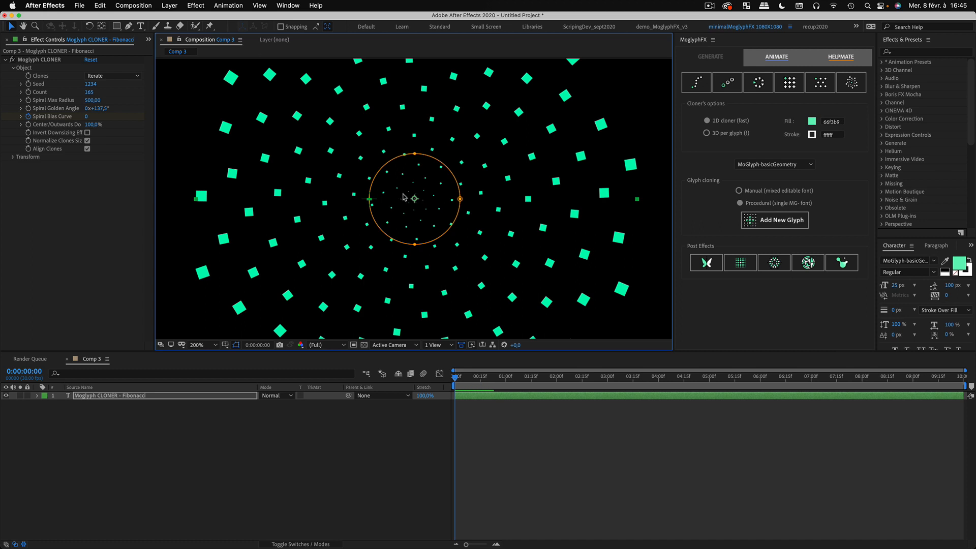
key(comma)
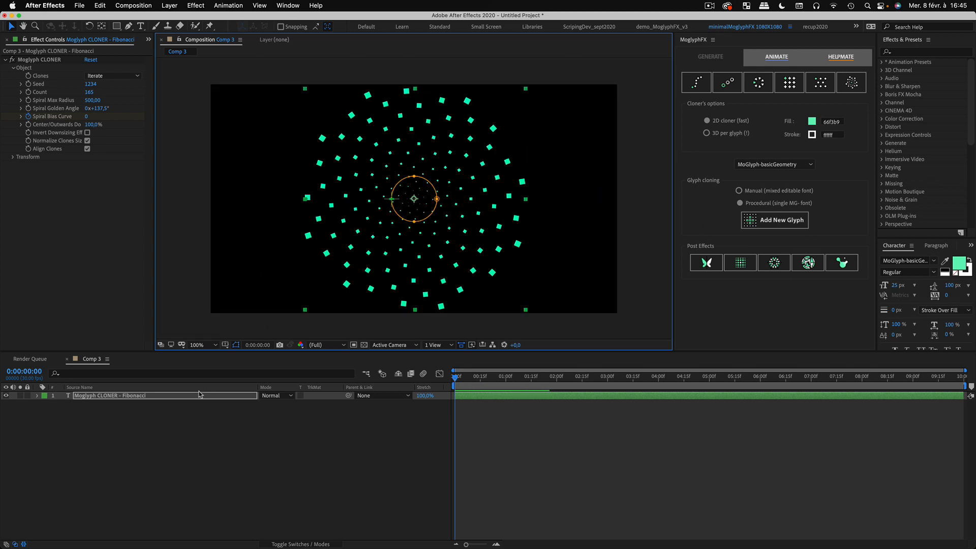
- Delete the Fibonacci cloner layer from the composition
click(108, 425)
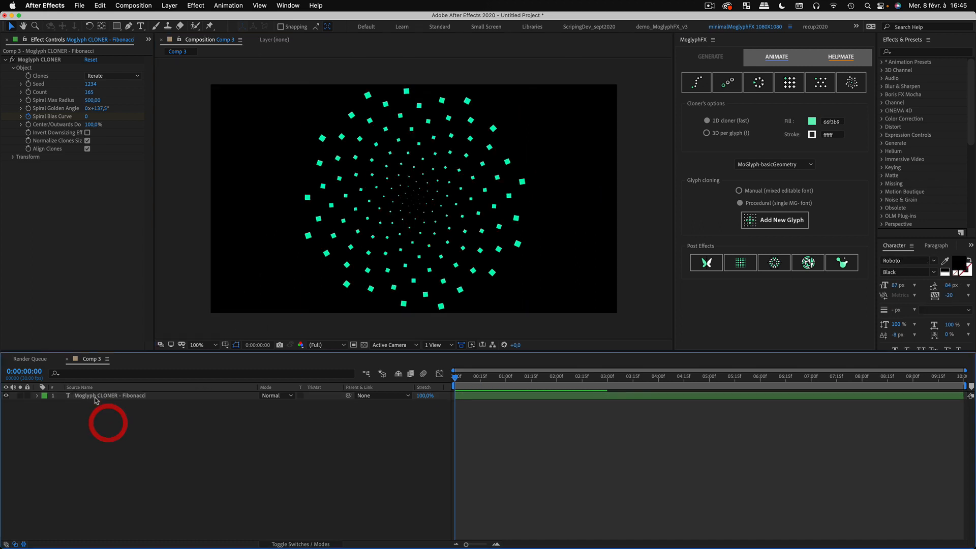
click(97, 399)
key(Delete)
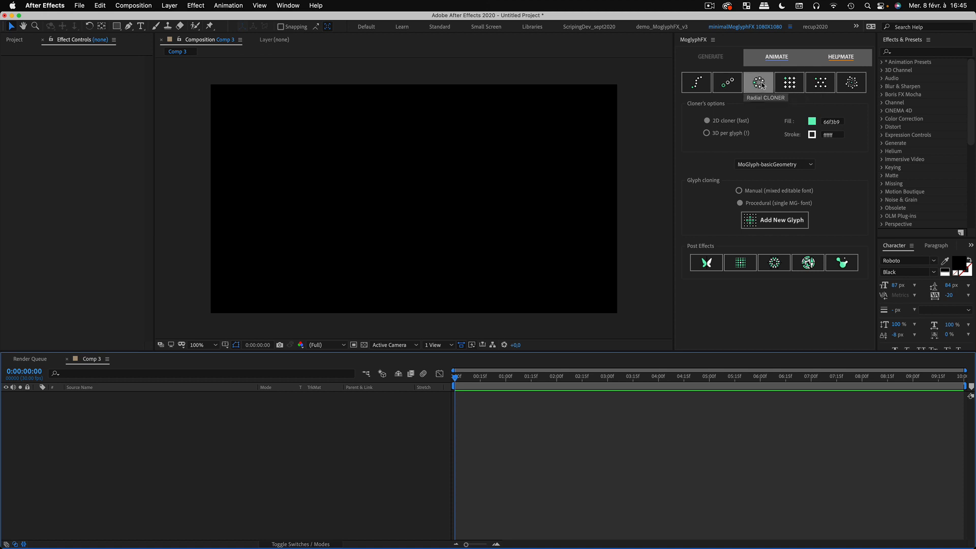
- Create a new MoglyphFX radial cloner and keep its layer selected
click(759, 83)
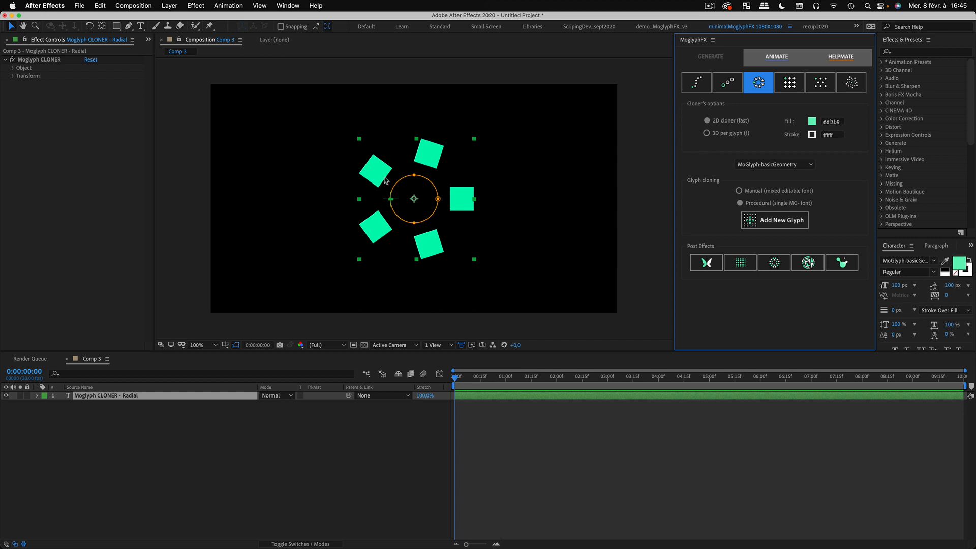
click(116, 429)
click(99, 396)
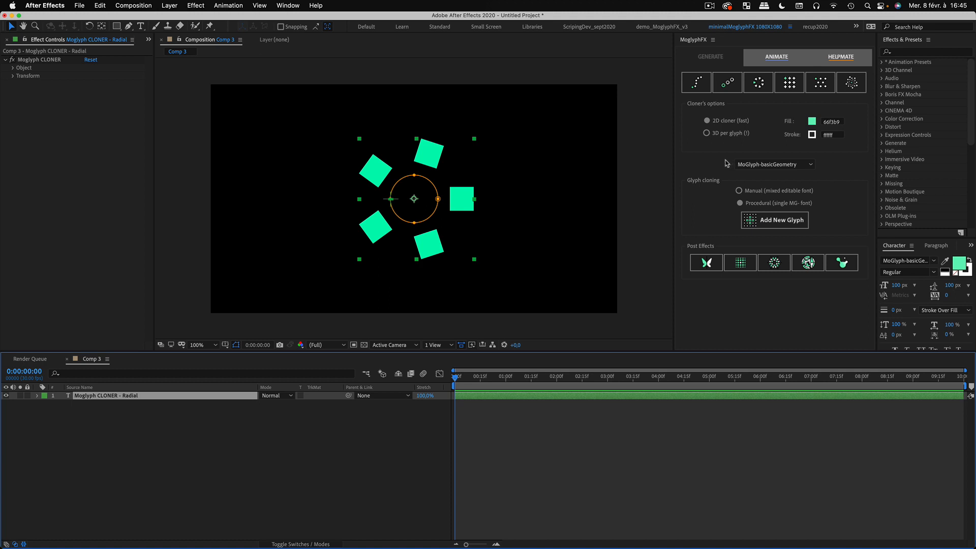
- Switch the glyph font to MoGlyph-people and open the glyph chooser for the radial cloner
click(809, 166)
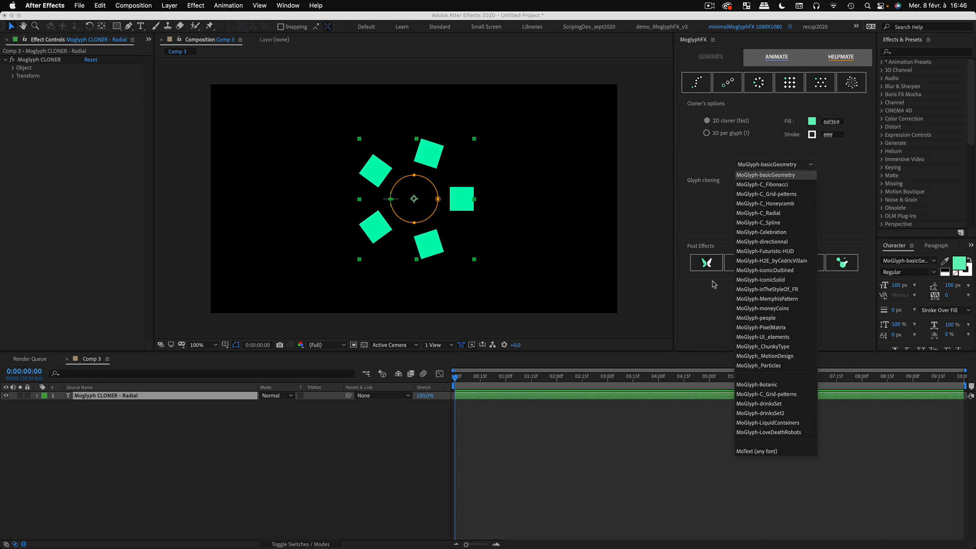
click(776, 317)
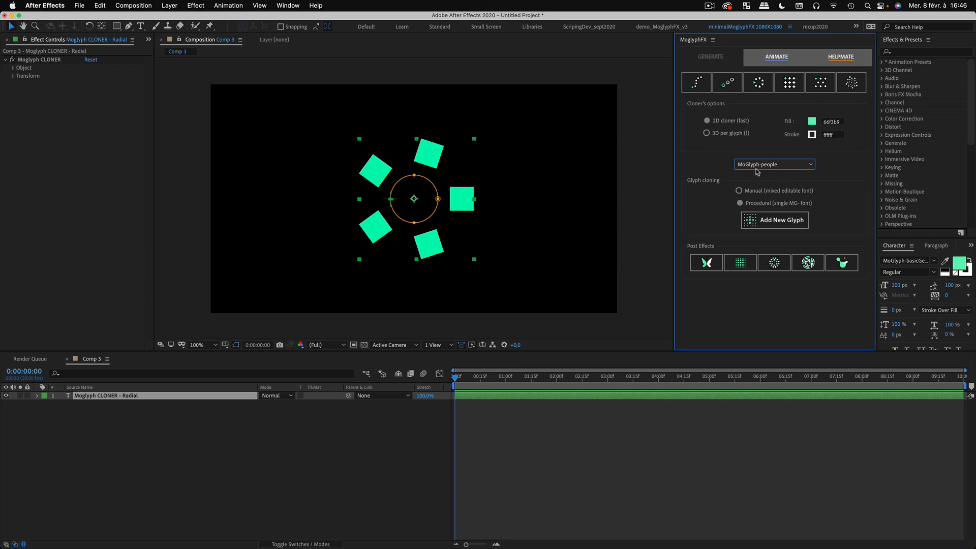
click(769, 226)
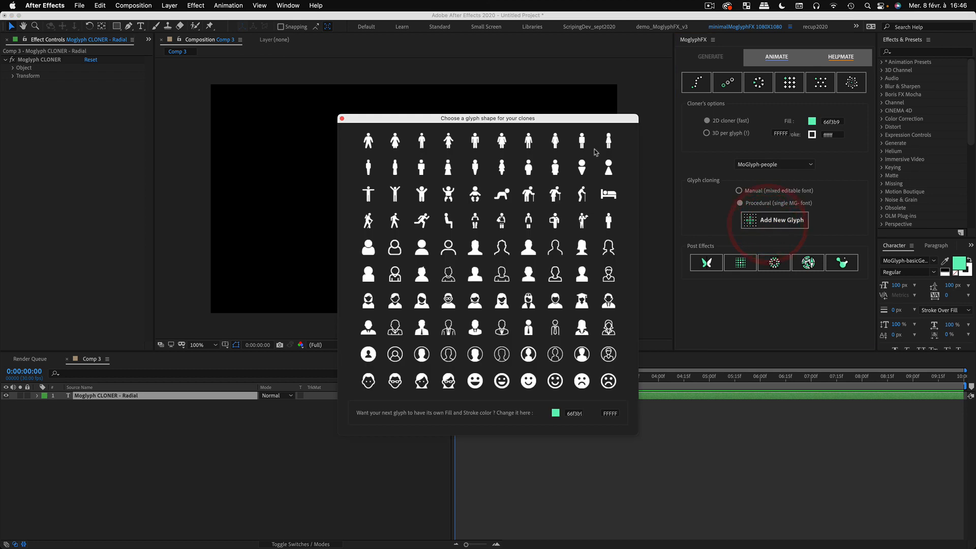
- Move the glyph chooser clear of the clones, add the filled smiling and filled sad face glyphs to the radial cloner, and close the chooser
drag(584, 125, 822, 149)
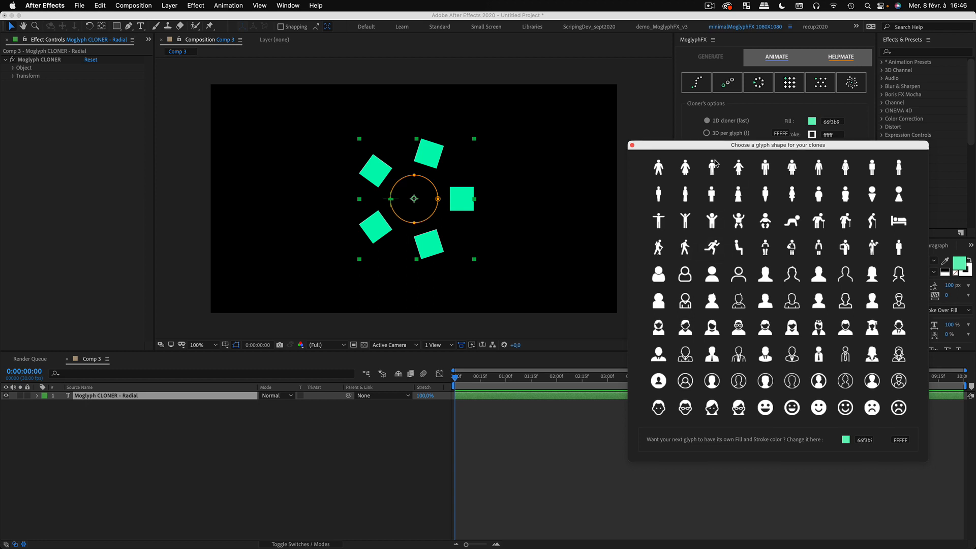
drag(723, 145, 675, 229)
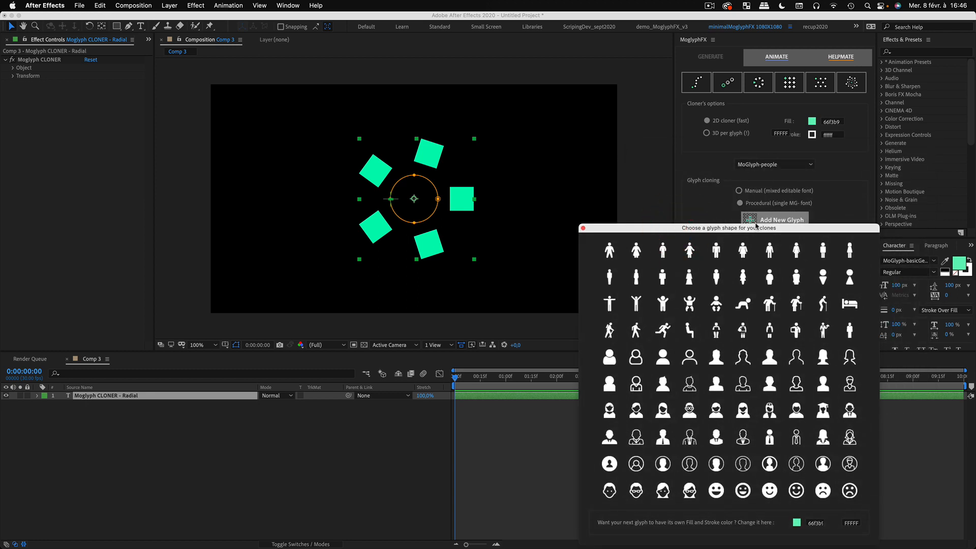
drag(757, 228, 753, 144)
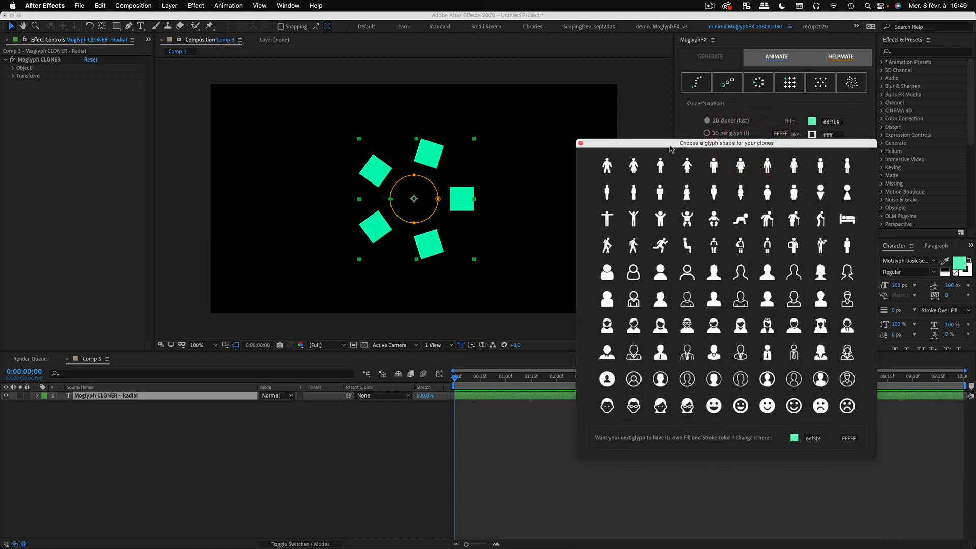
drag(671, 148, 680, 150)
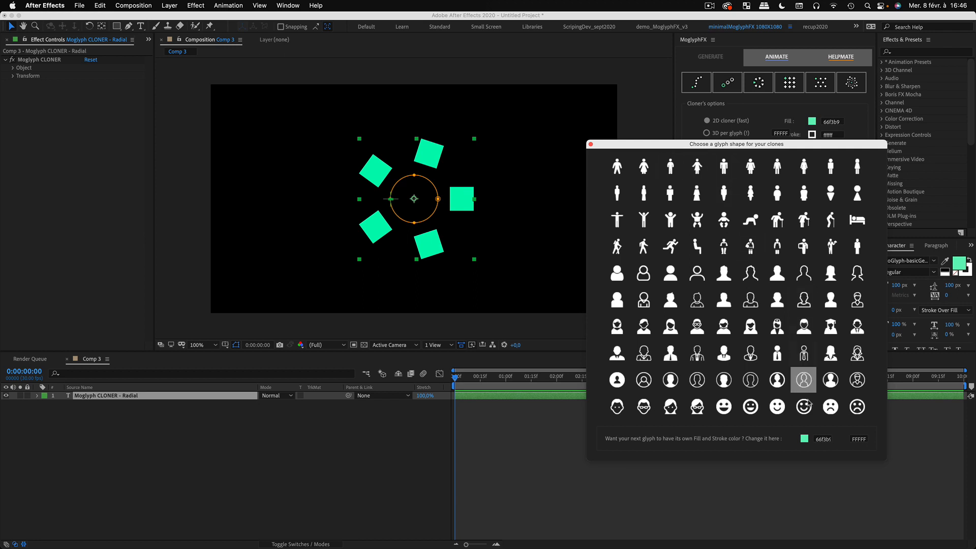
click(773, 409)
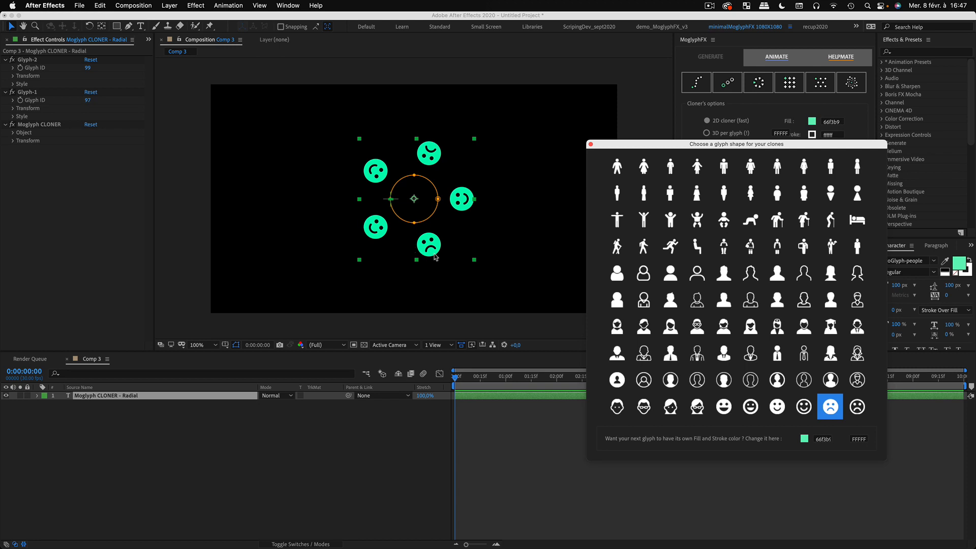
click(590, 145)
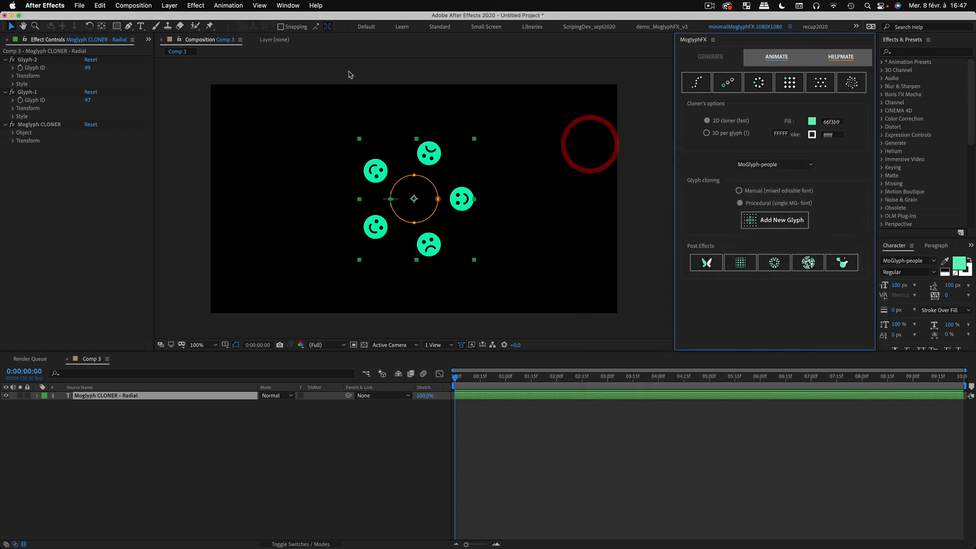
- Examine the Glyph-1, Glyph-2 and Moglyph CLONER effects applied to the radial cloner layer
click(47, 219)
click(35, 124)
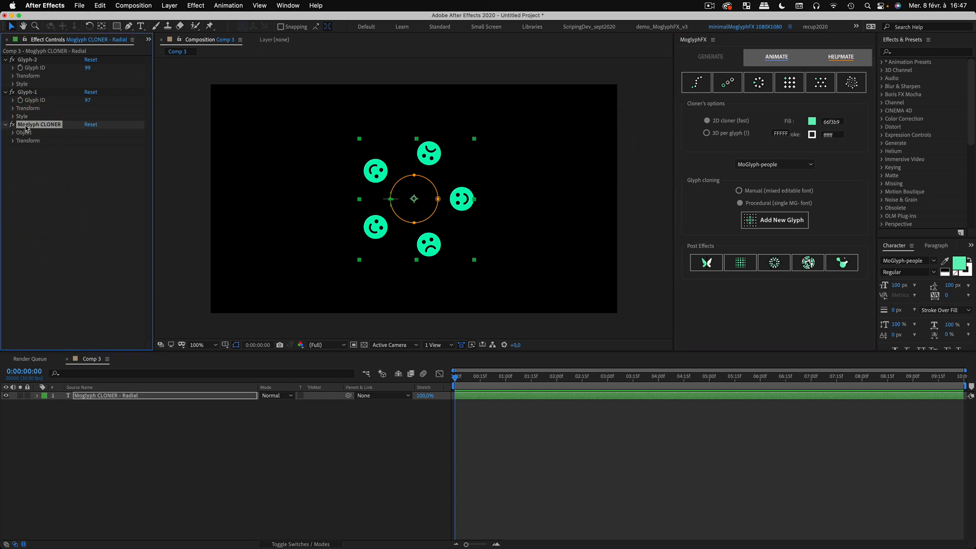
click(28, 92)
click(27, 59)
click(28, 92)
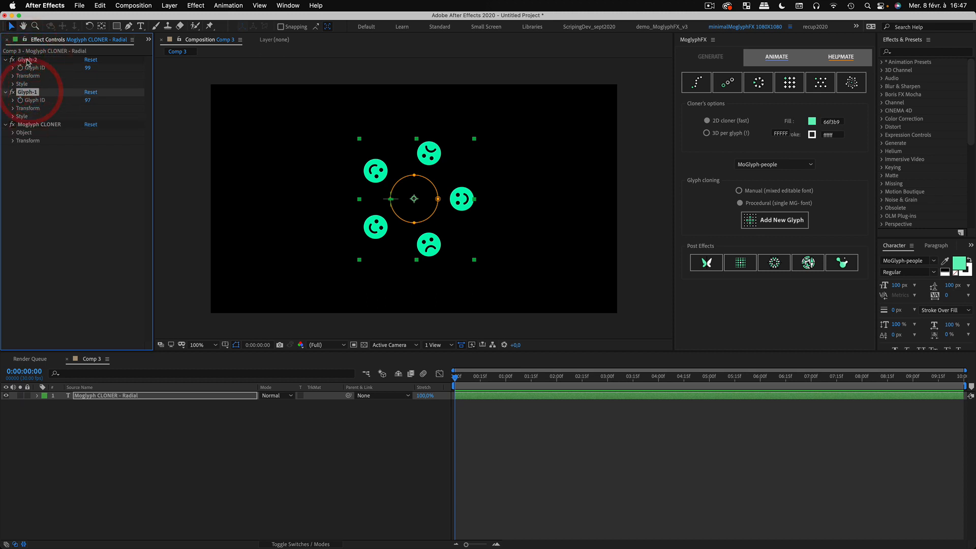
click(27, 60)
click(28, 92)
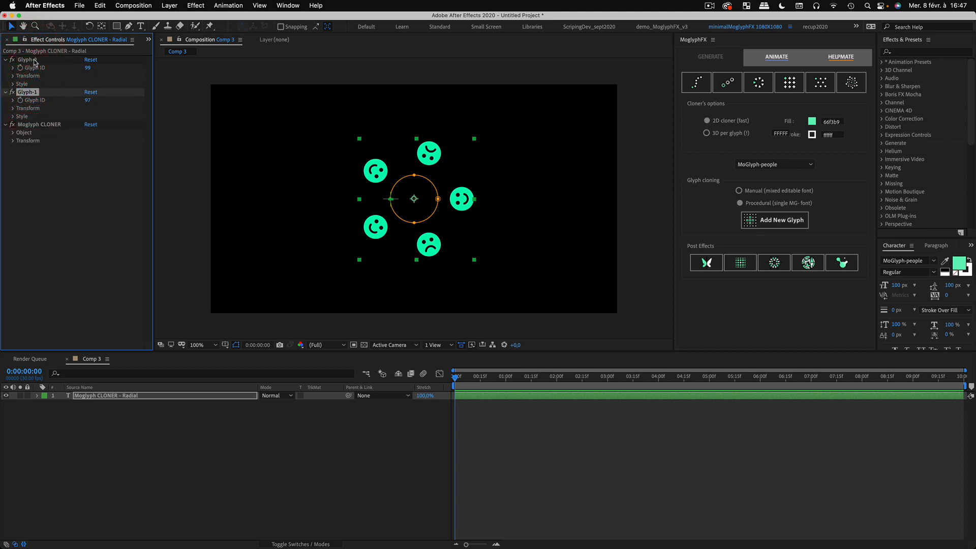
click(48, 173)
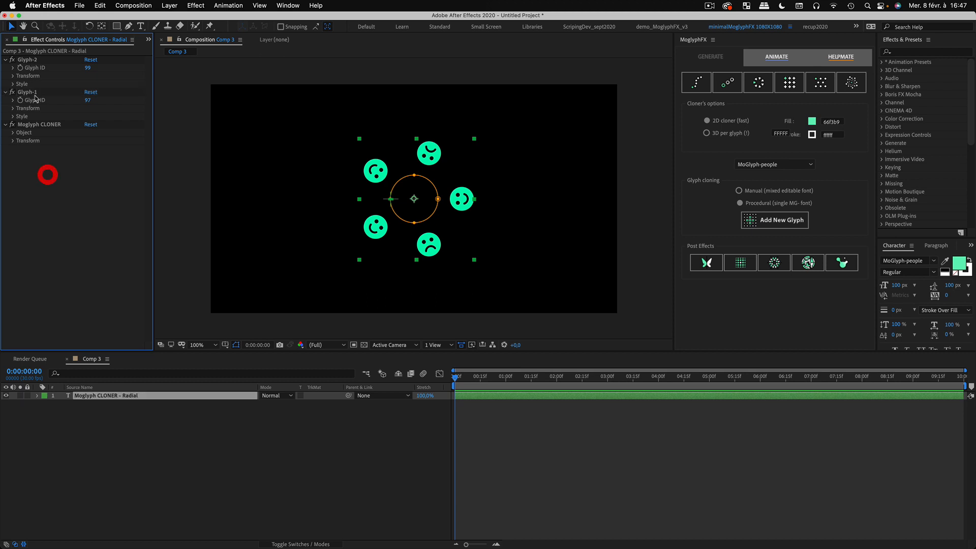
click(28, 92)
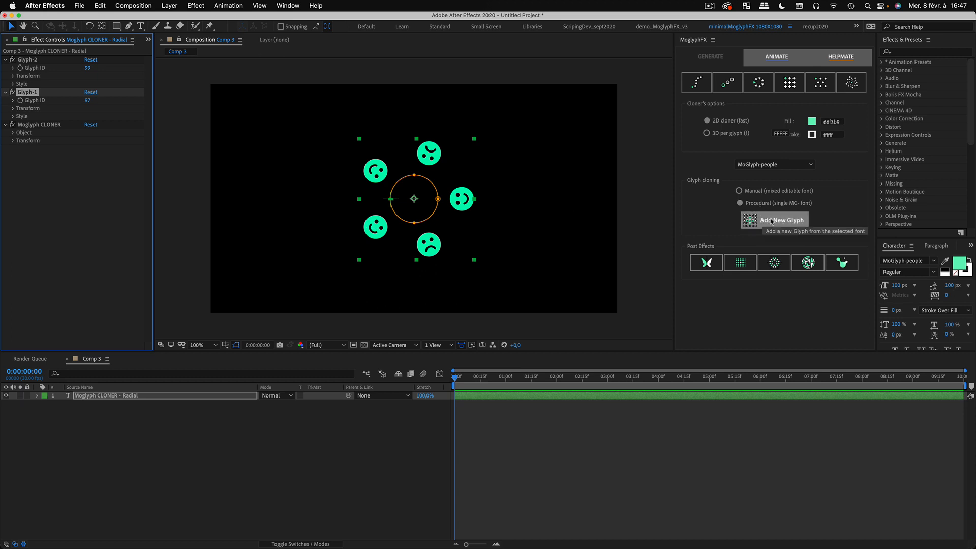
click(67, 175)
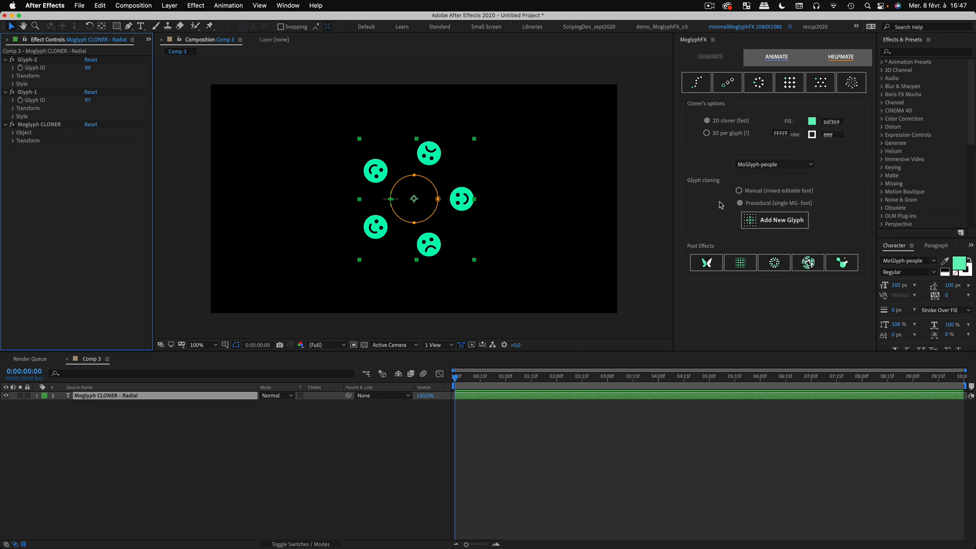
- View the available people glyph shapes in the glyph chooser and close it without adding one
click(794, 222)
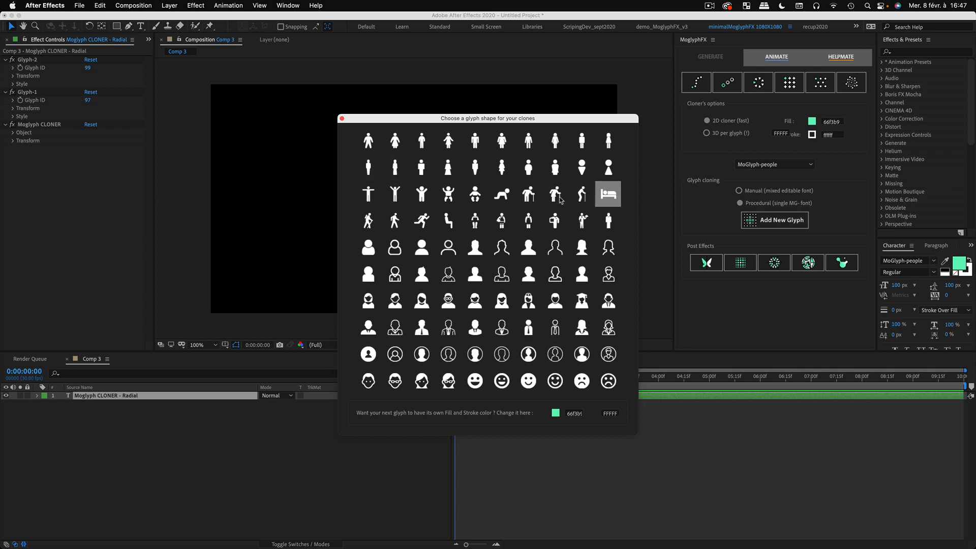
click(342, 120)
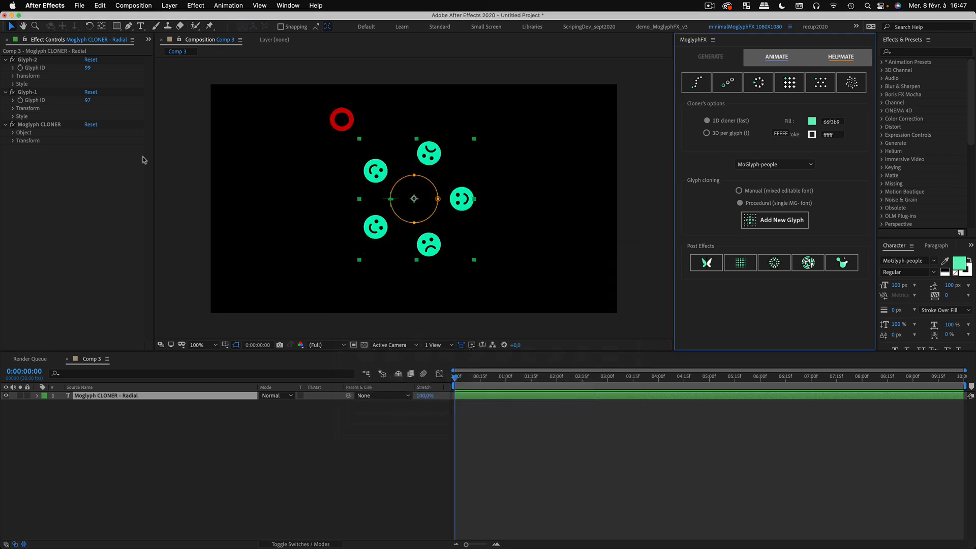
click(99, 158)
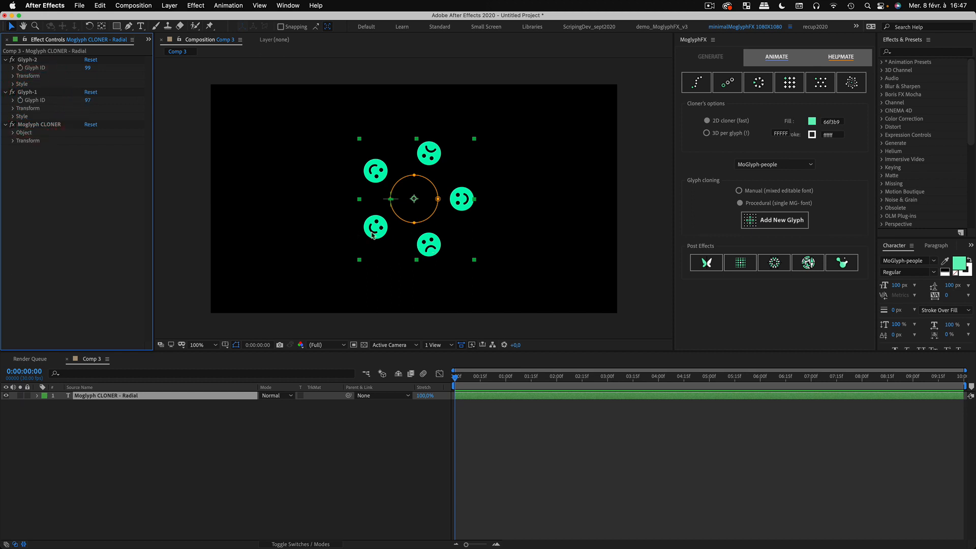
- Try Glyph ID 87 for the Glyph-1 effect and set it back to 97
click(87, 101)
drag(87, 100, 89, 104)
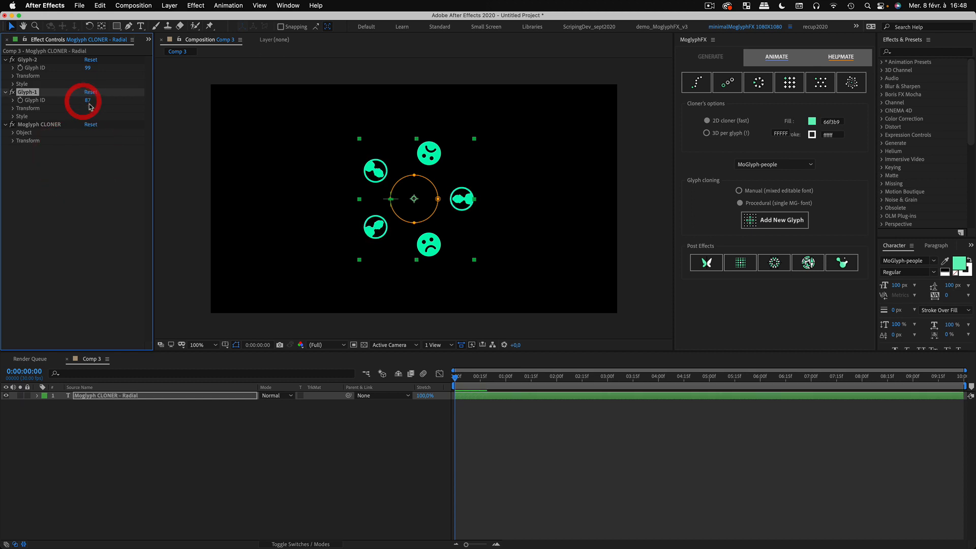
click(87, 101)
text(97)
key(Return)
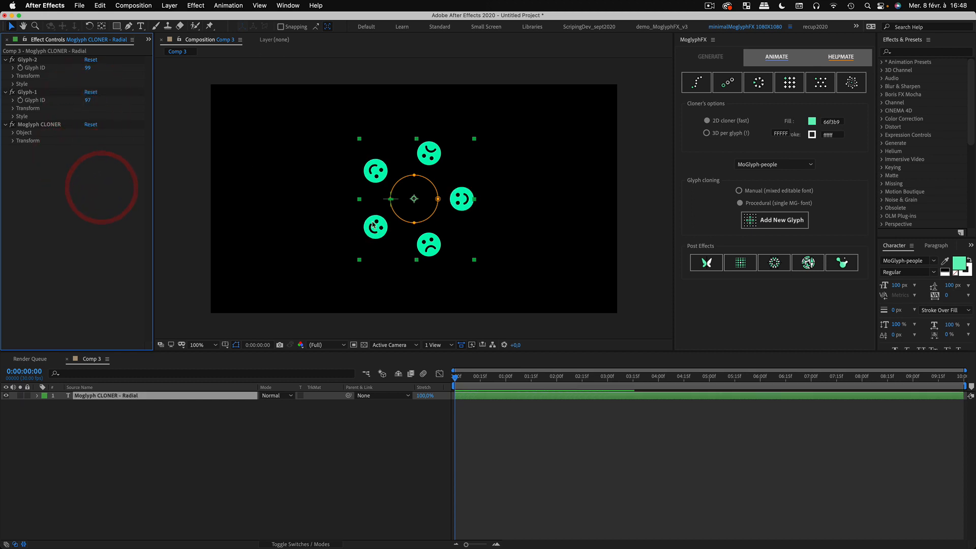
- Try neighbouring glyph IDs for the Glyph-2 effect and set its Glyph ID to 100
click(87, 67)
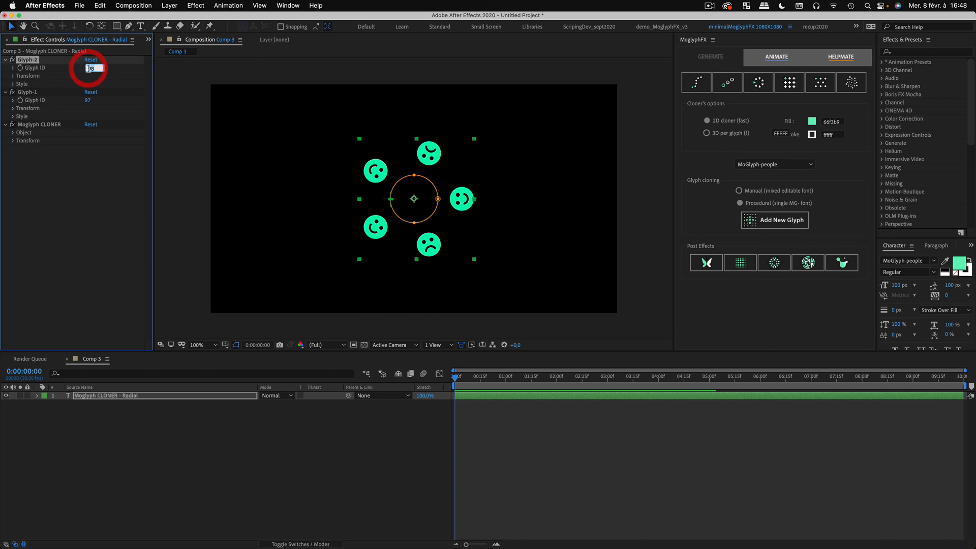
text(98)
key(Return)
text(99)
key(Return)
key(Up)
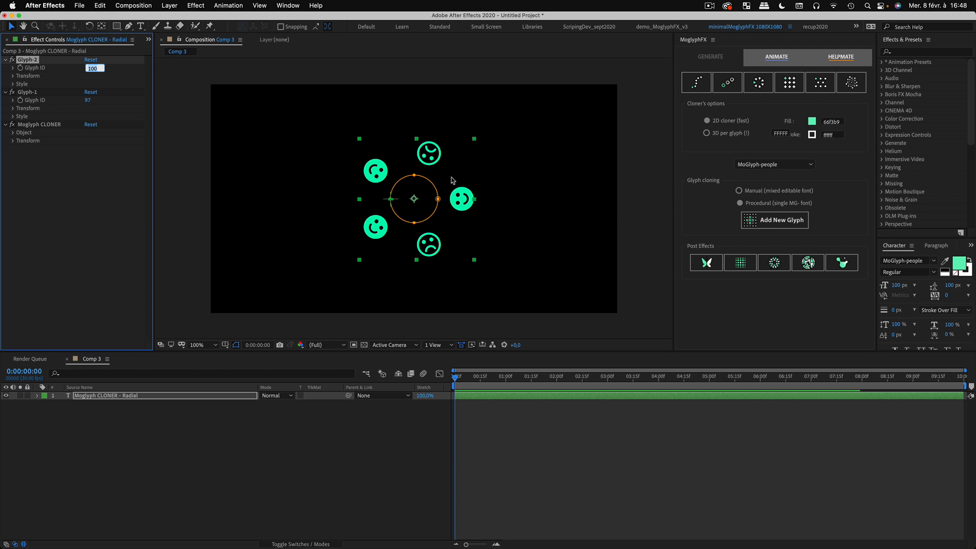
- Set the radial cloner's clone Count to 8 in its Object settings
click(13, 133)
click(14, 133)
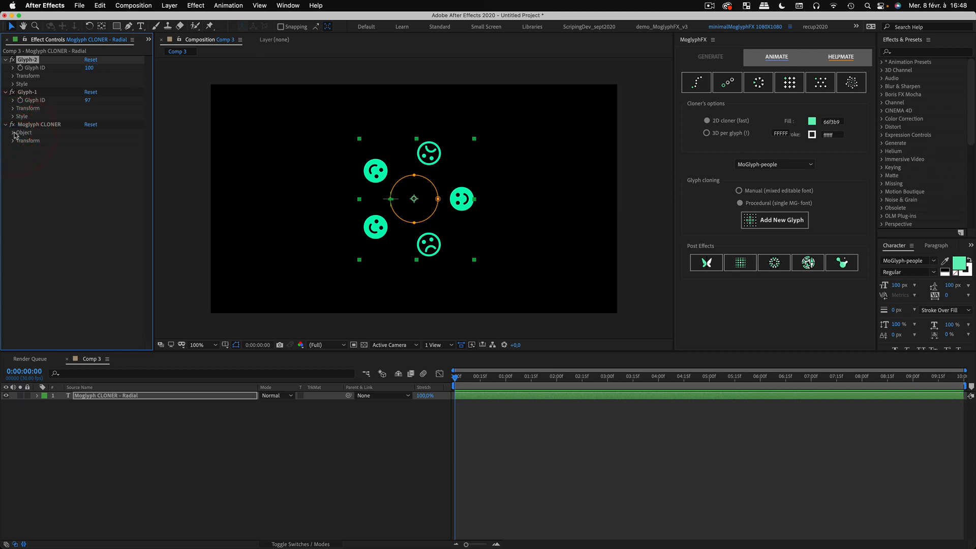
click(14, 133)
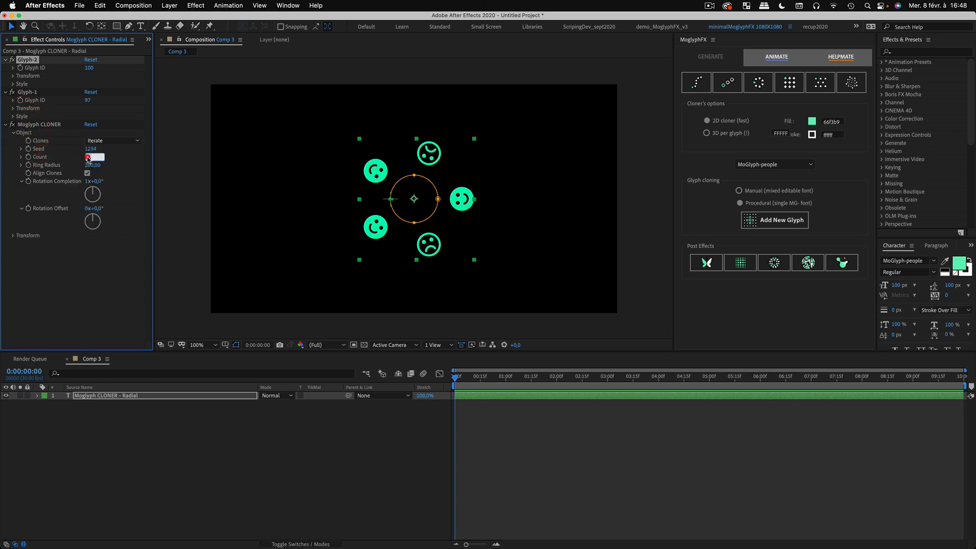
click(87, 157)
text(8)
click(108, 301)
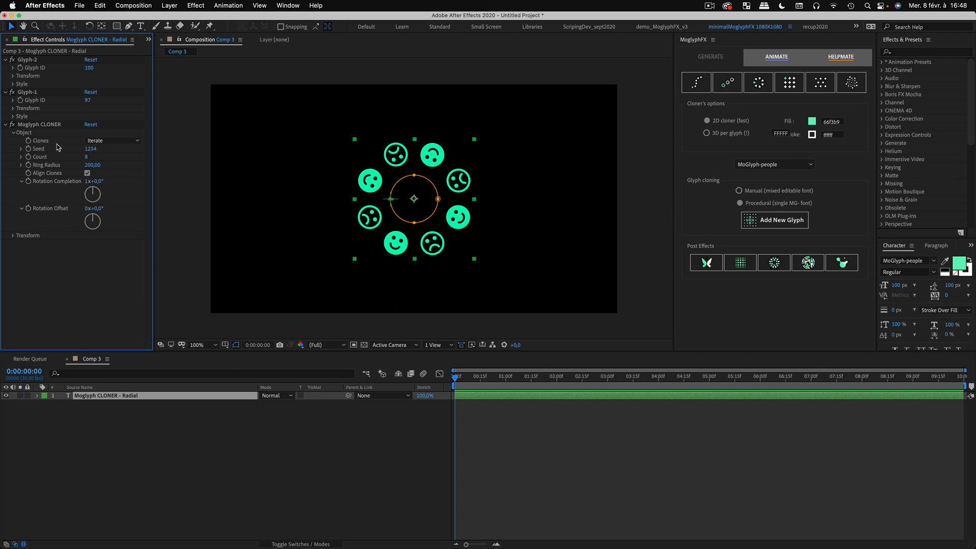
- Distribute the glyphs with the Clones option Randomize and change the cloner's Seed to 1524
click(109, 140)
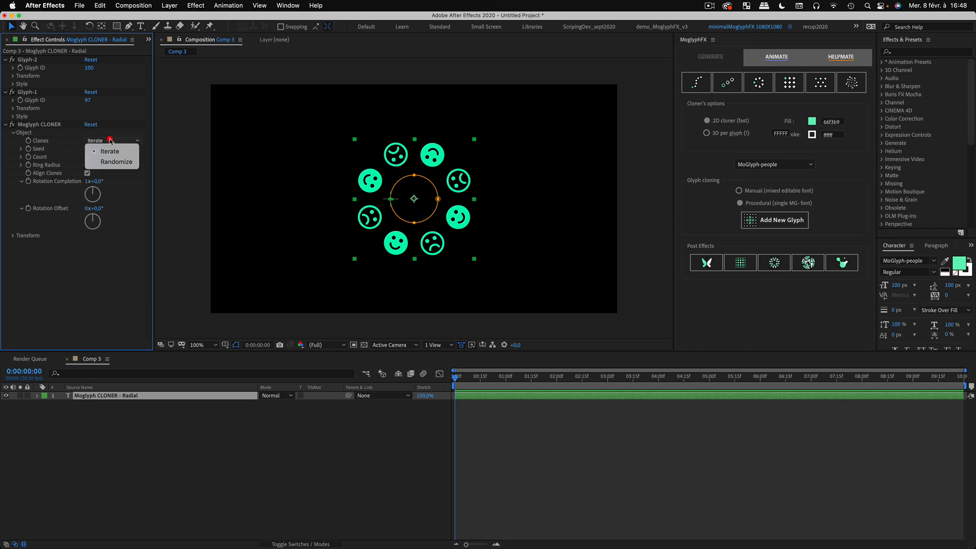
click(118, 163)
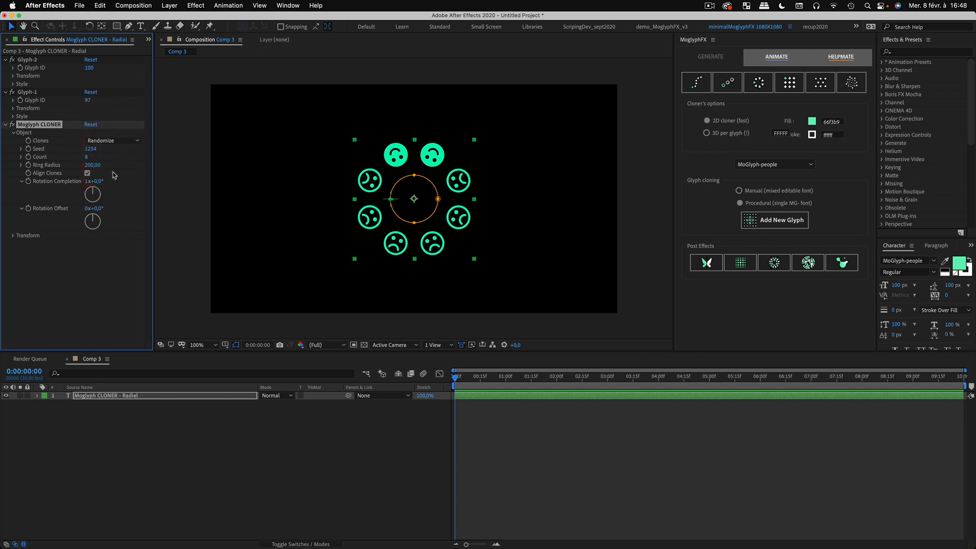
click(104, 282)
drag(90, 149, 106, 153)
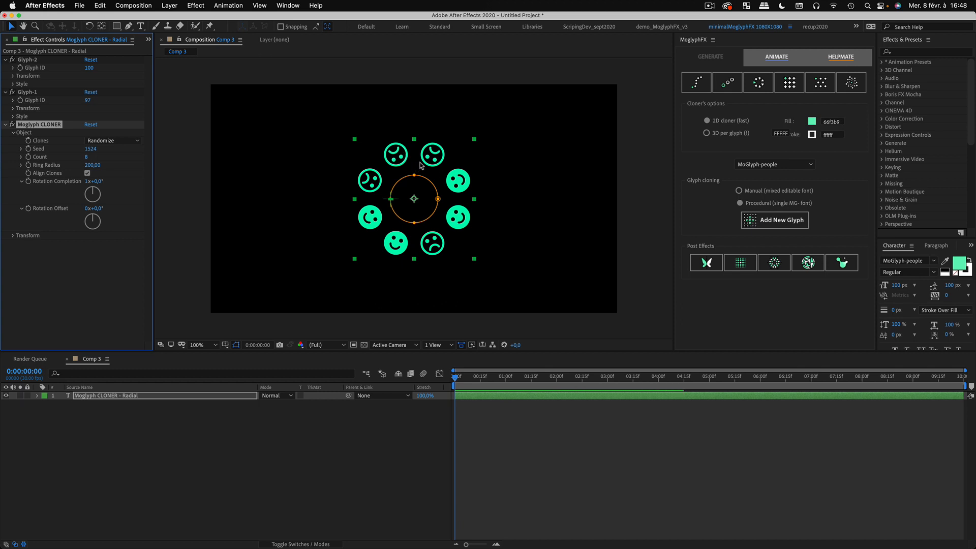
click(96, 254)
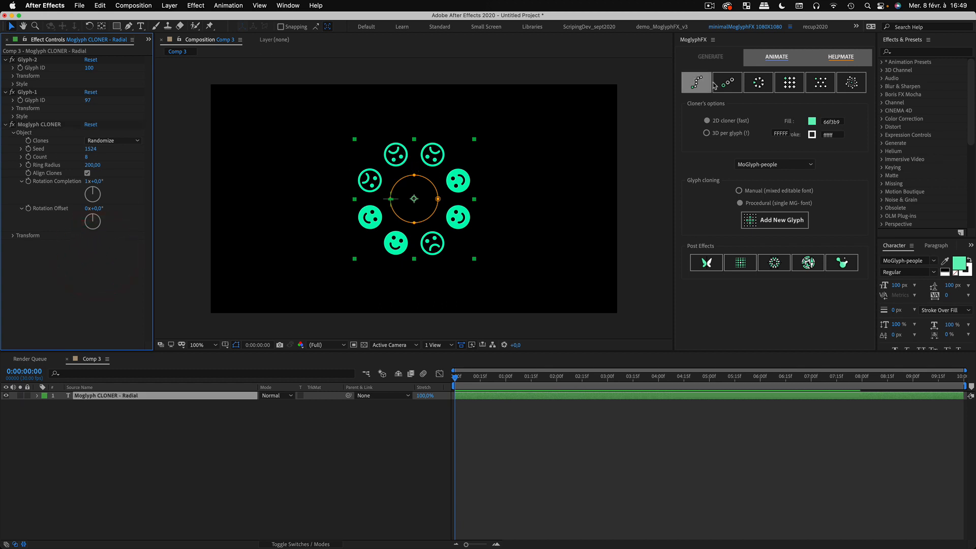
- Collapse the Rotation Completion dial, expand the Ring Radius slider, and set the Clones option to Iterate
click(14, 133)
click(13, 132)
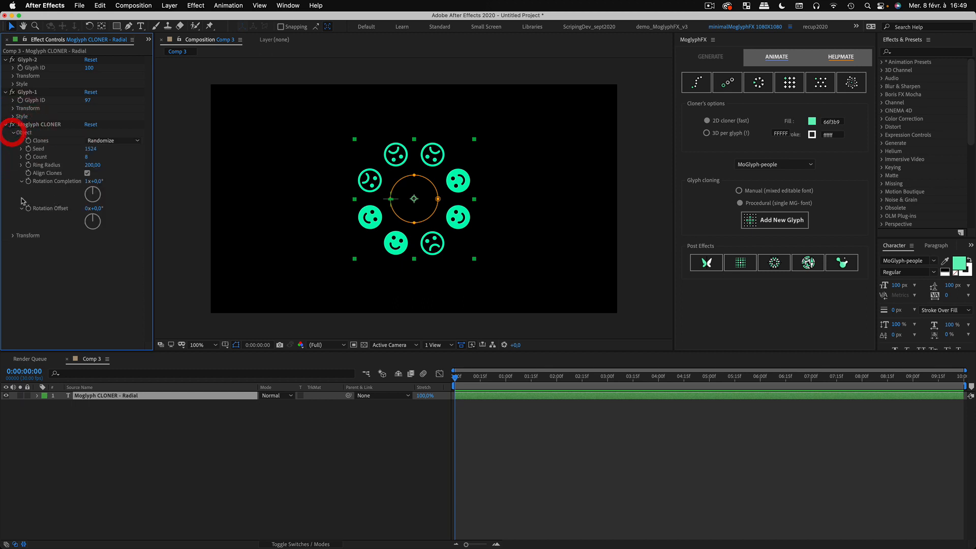
click(22, 182)
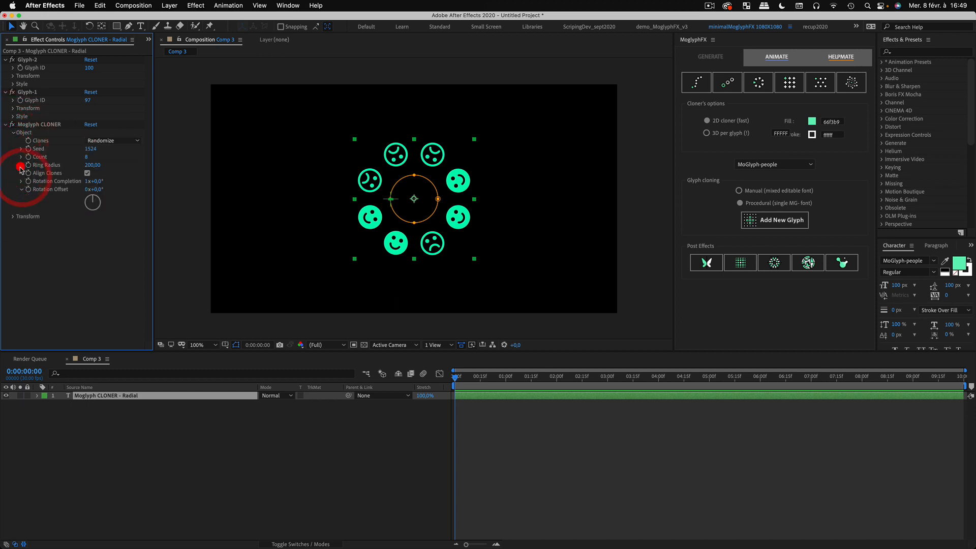
click(21, 164)
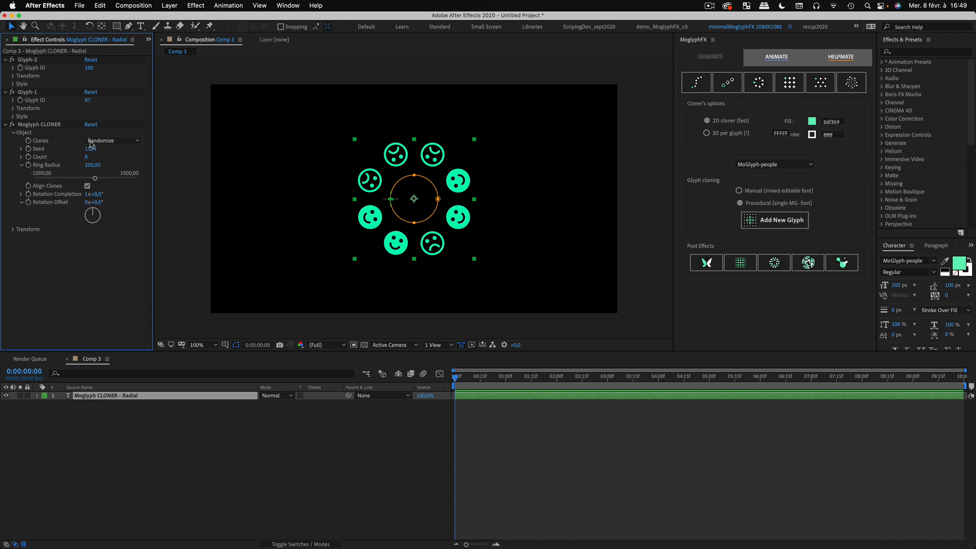
click(91, 144)
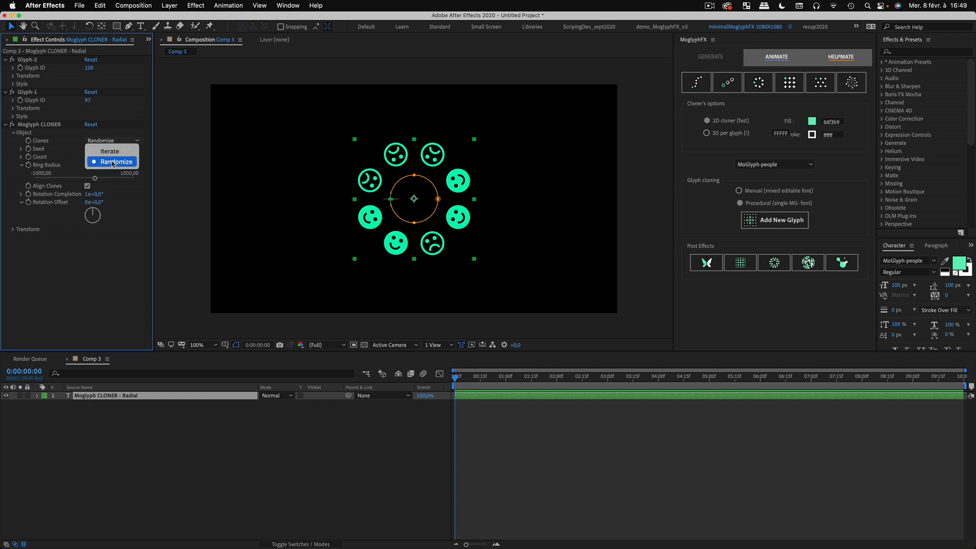
click(109, 151)
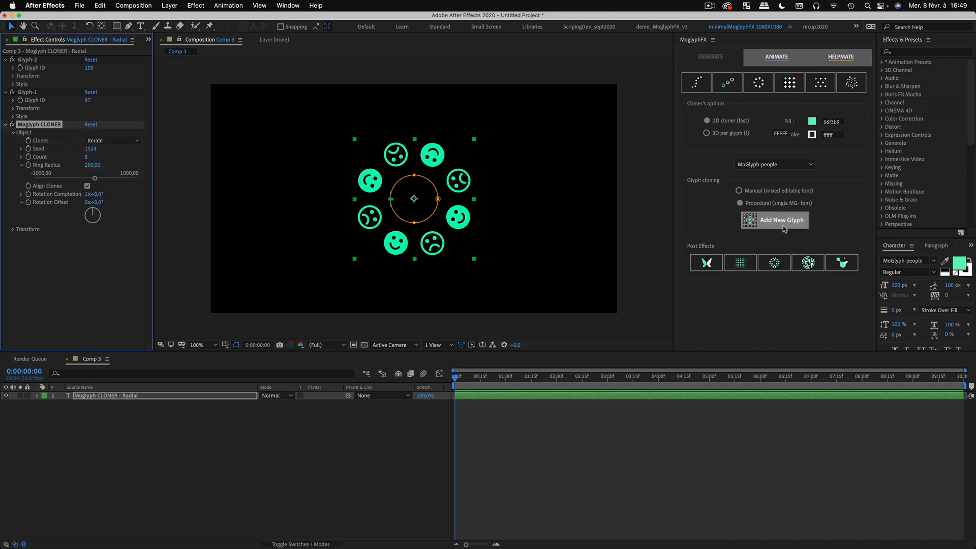
click(783, 221)
drag(496, 114, 716, 135)
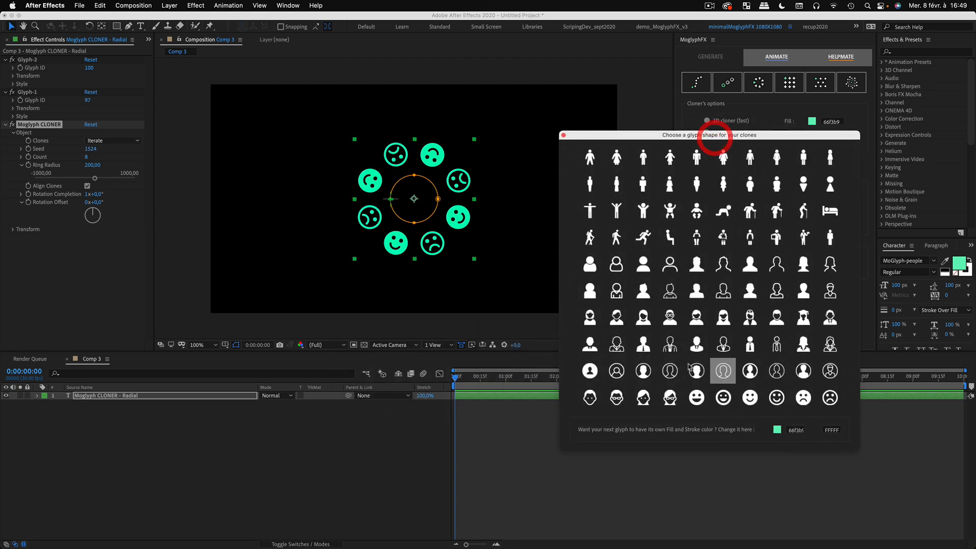
click(563, 135)
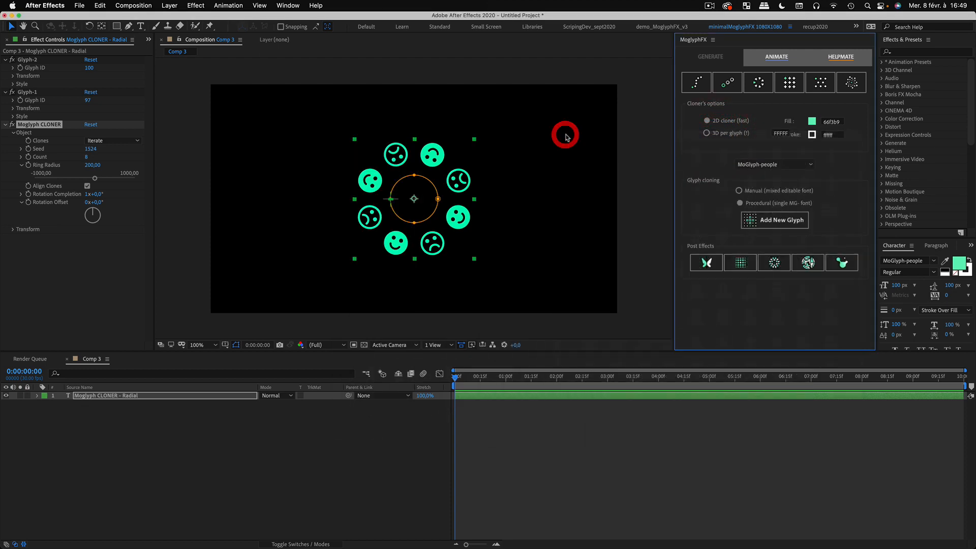
click(82, 437)
click(84, 396)
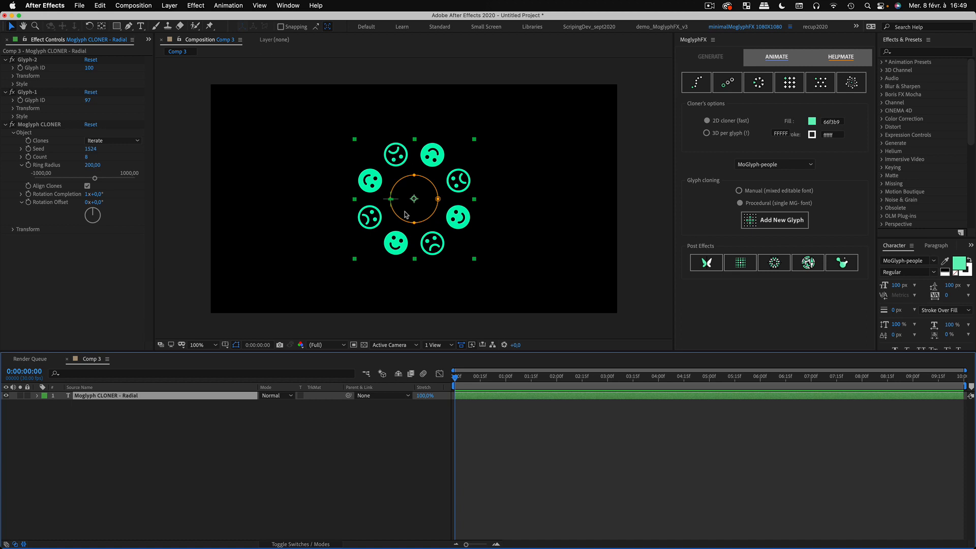
- Try shifting the radial cloner's clones with Position X in the Moglyph CLONER Transform settings and undo the transform changes
click(13, 133)
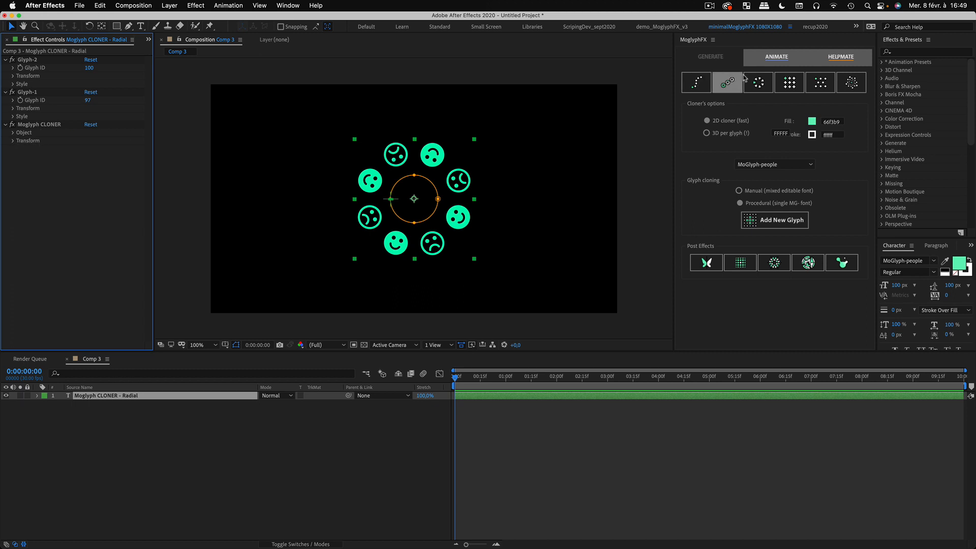
click(13, 141)
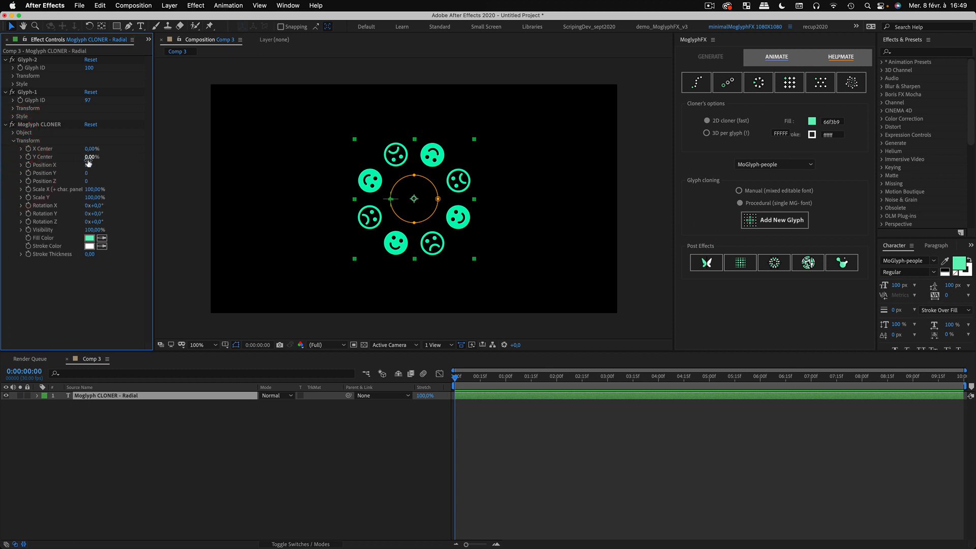
drag(87, 165, 324, 220)
key(super+z)
key(super+z)
key(super+z)
key(super+z)
key(super+z)
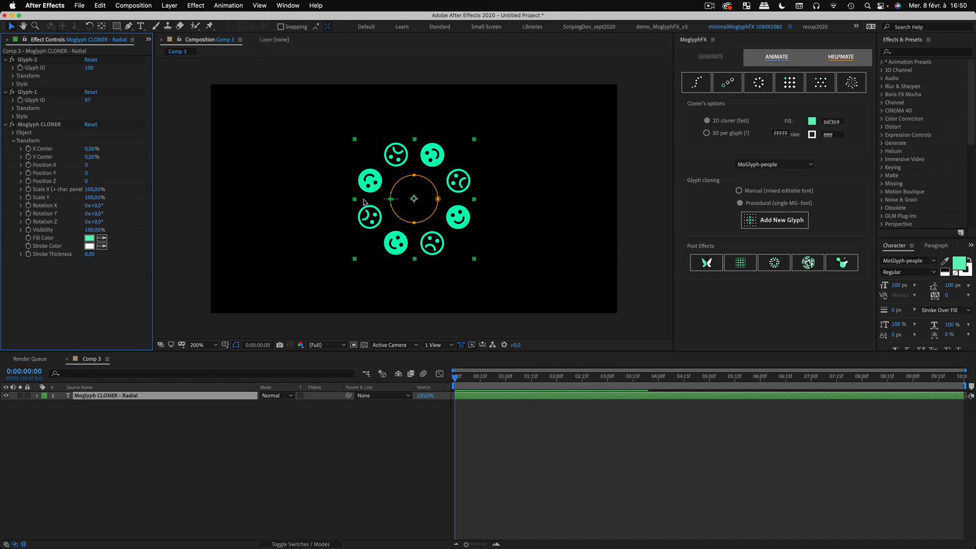
- Try a Rotation Z of 345° on the radial cloner's clones and undo it
click(74, 270)
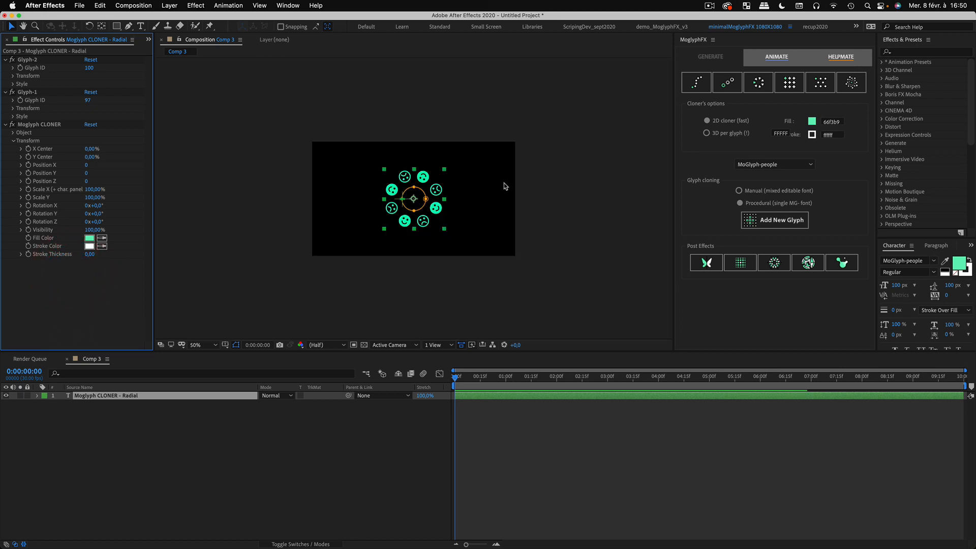
key(comma)
key(comma)
key(period)
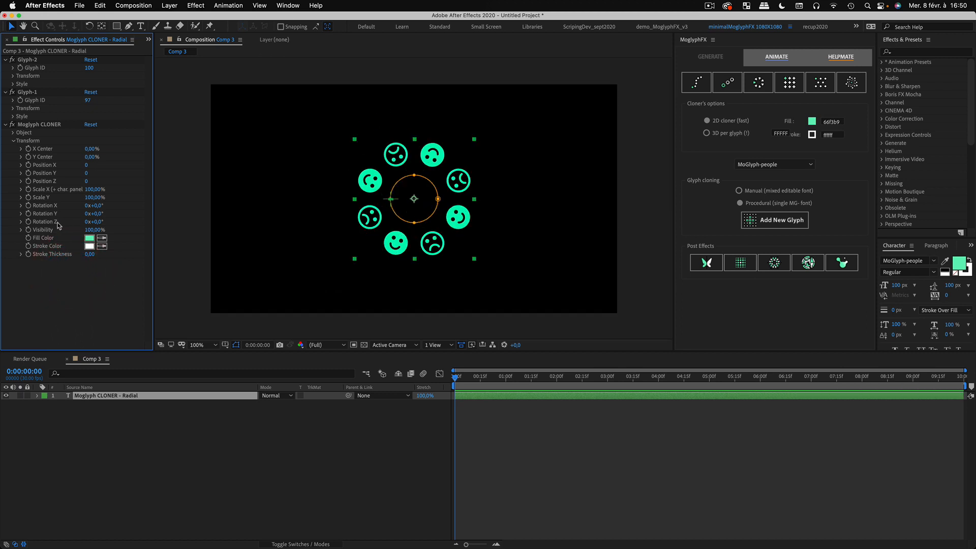
drag(97, 221, 251, 240)
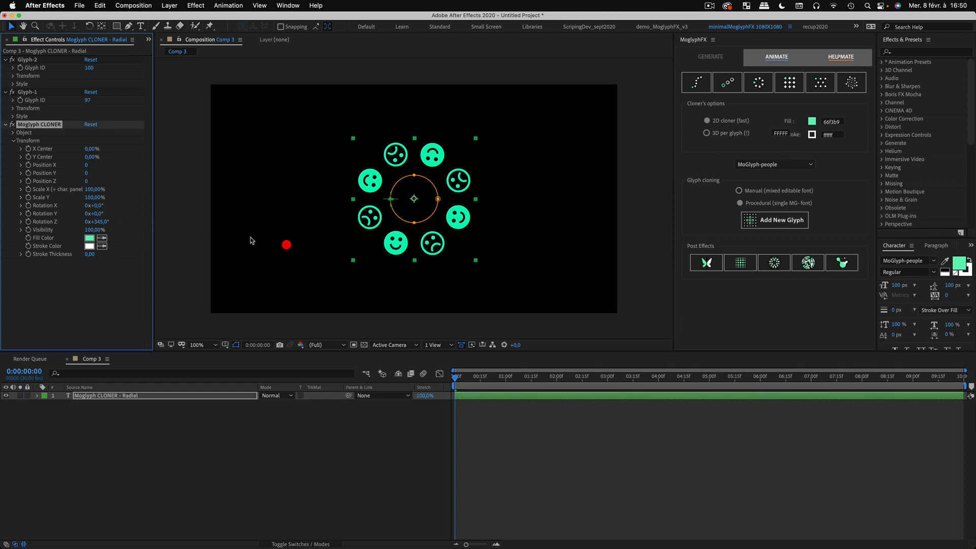
key(super+z)
- Try a pink F35FD6 Fill Color on the radial cloner in its Moglyph CLONER Transform settings and cancel the change
mouse_move(93, 231)
mouse_down()
mouse_move(59, 233)
mouse_move(104, 233)
mouse_up()
click(90, 238)
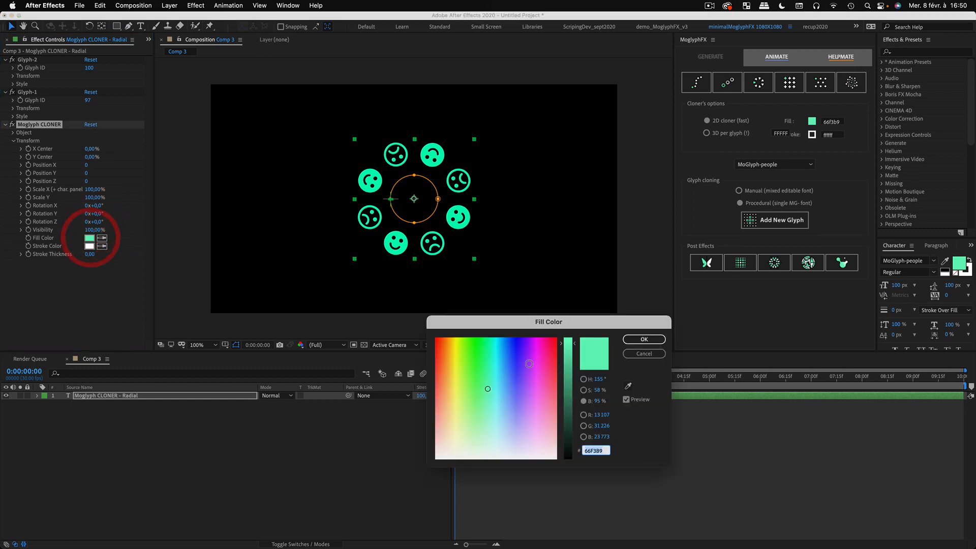
drag(439, 351, 540, 386)
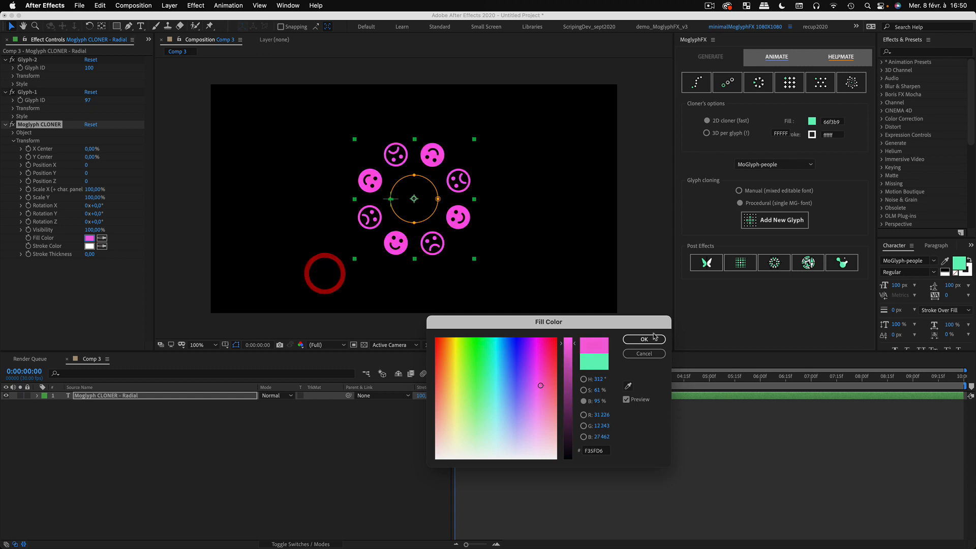
click(646, 353)
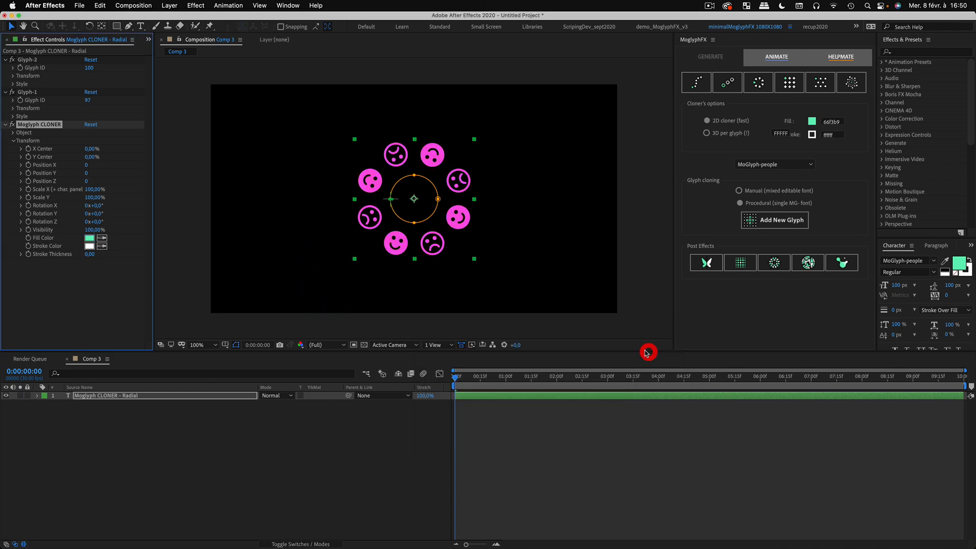
- Select the Glyph-2 effect, view the fill and stroke color options in the new-glyph chooser, and close it without adding a glyph
click(24, 92)
click(23, 60)
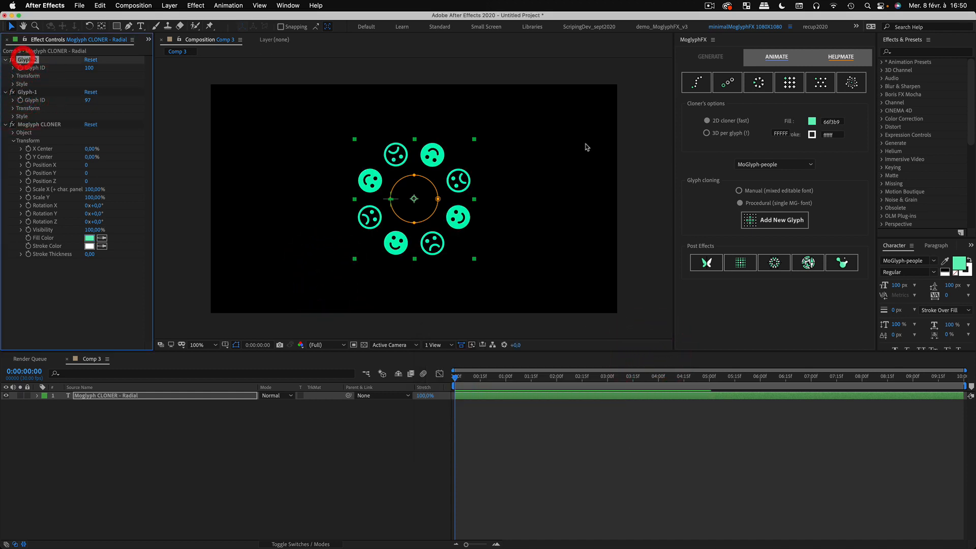
click(774, 218)
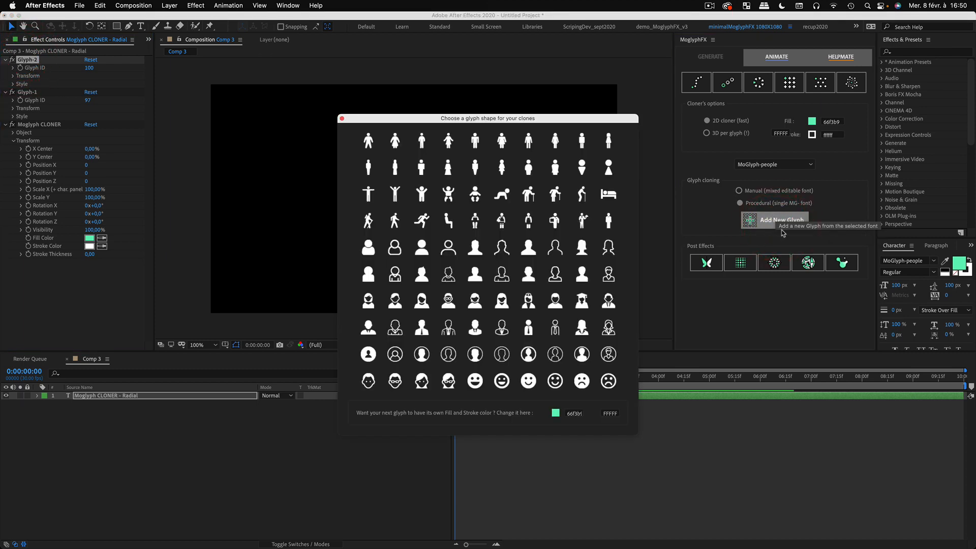
click(342, 119)
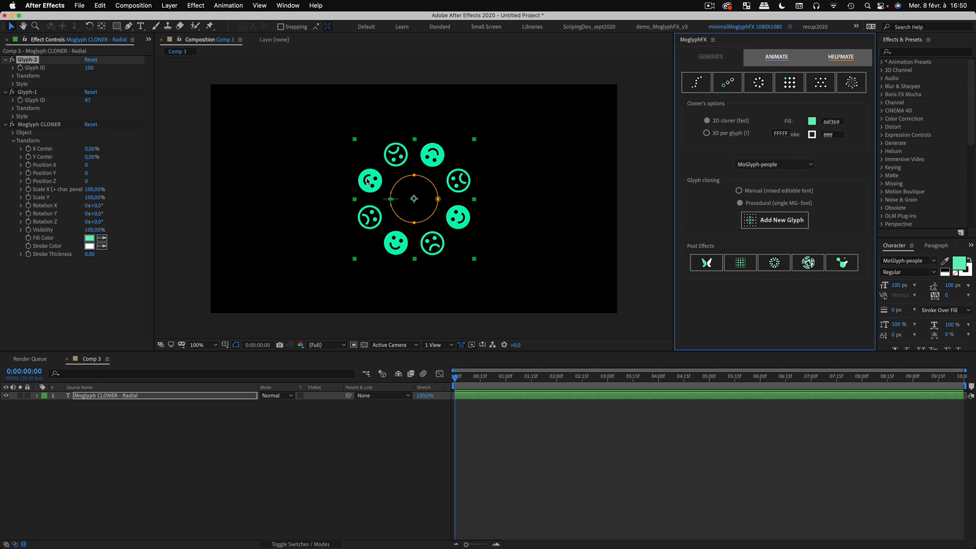
- Disable Colors From Cloner in Glyph-1's Style settings and give that glyph its own magenta Fill Color
click(13, 117)
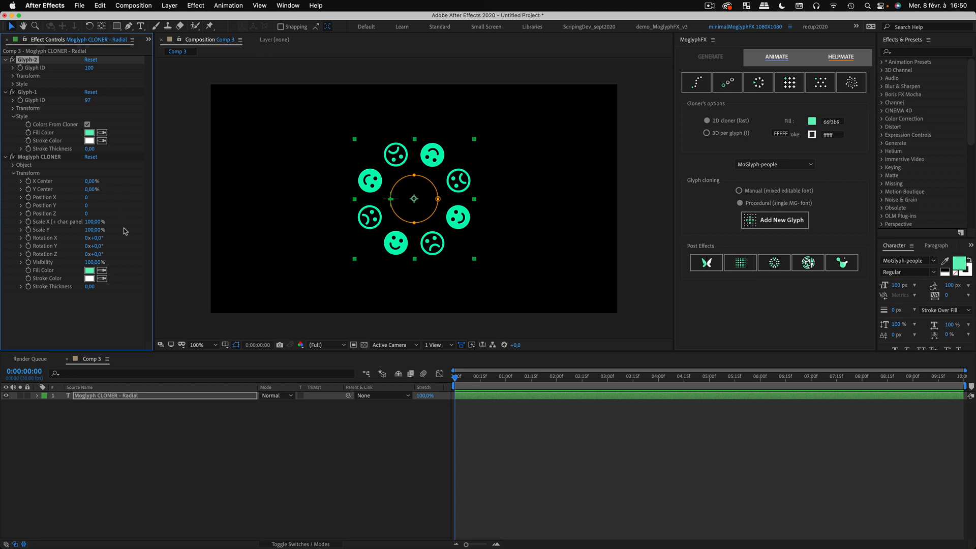
click(87, 124)
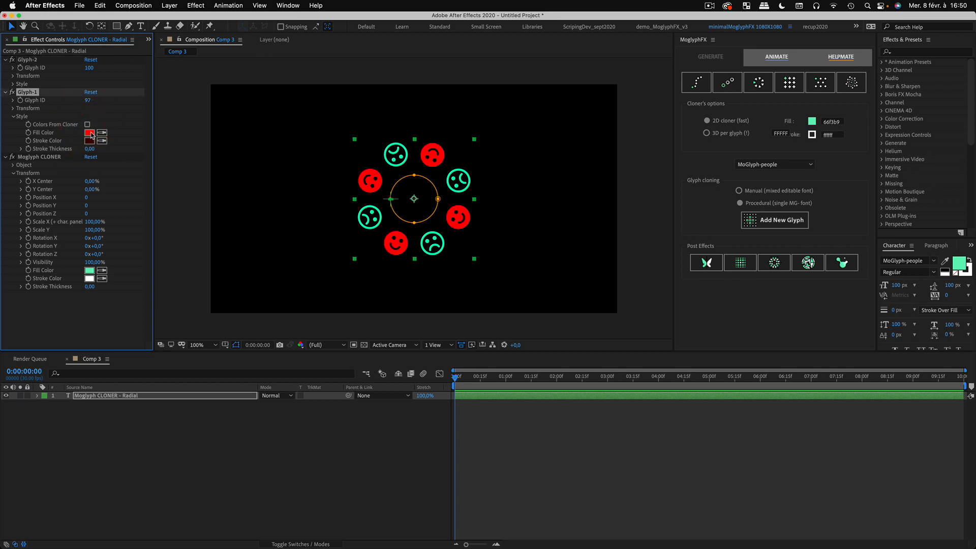
click(90, 133)
click(539, 337)
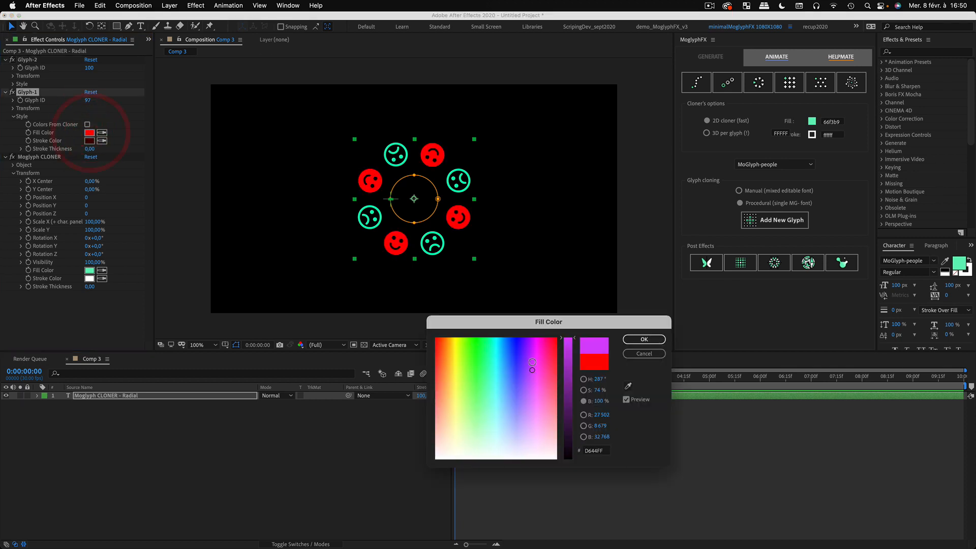
click(644, 340)
click(337, 436)
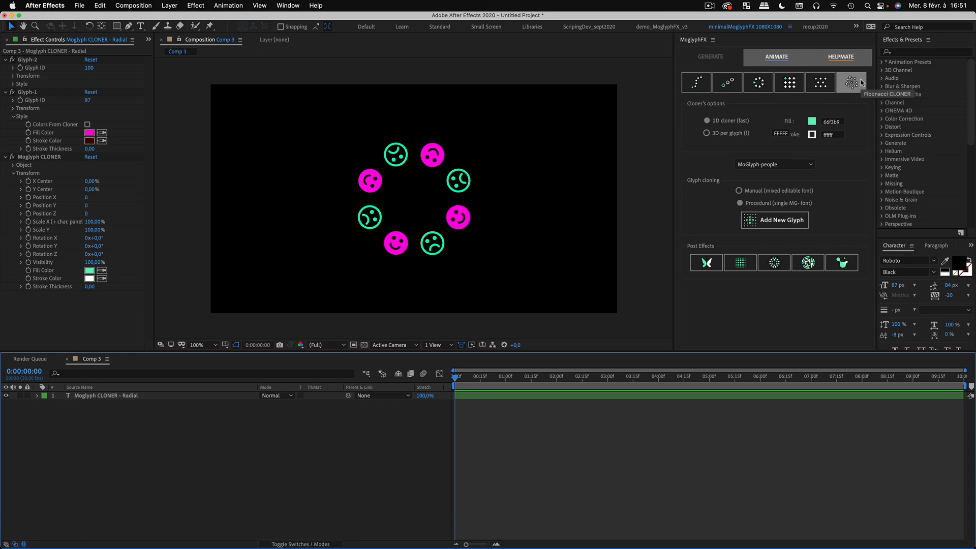
- Reselect the radial cloner layer, turn Colors From Cloner back on for Glyph-1, and collapse its Style settings
click(106, 460)
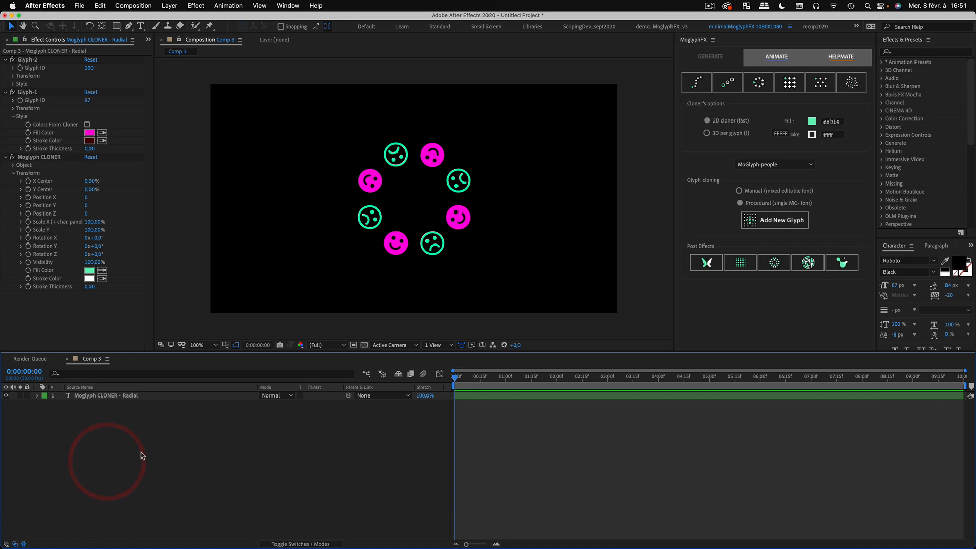
click(149, 431)
click(87, 125)
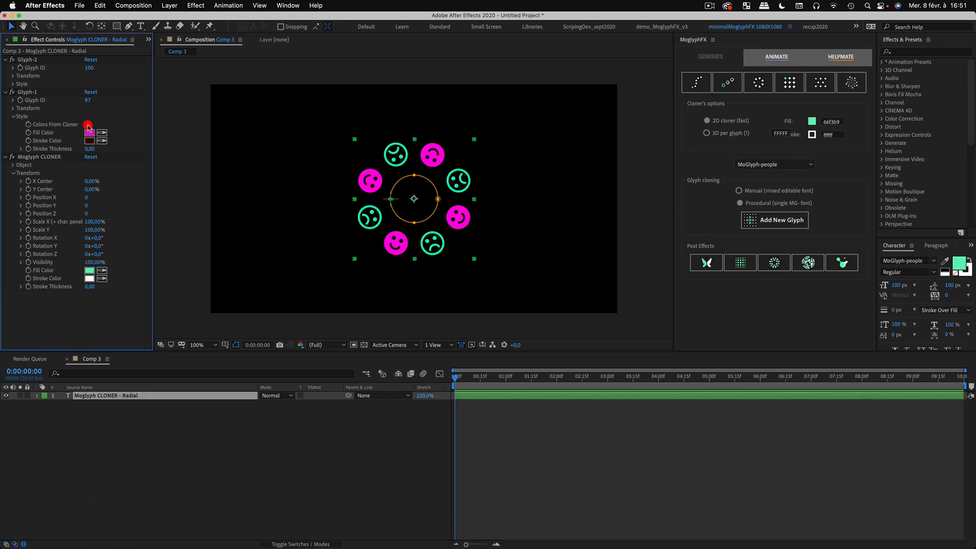
click(14, 117)
- Collapse the Glyph-2, Glyph-1 and Moglyph CLONER effects and deselect the radial cloner layer
click(5, 59)
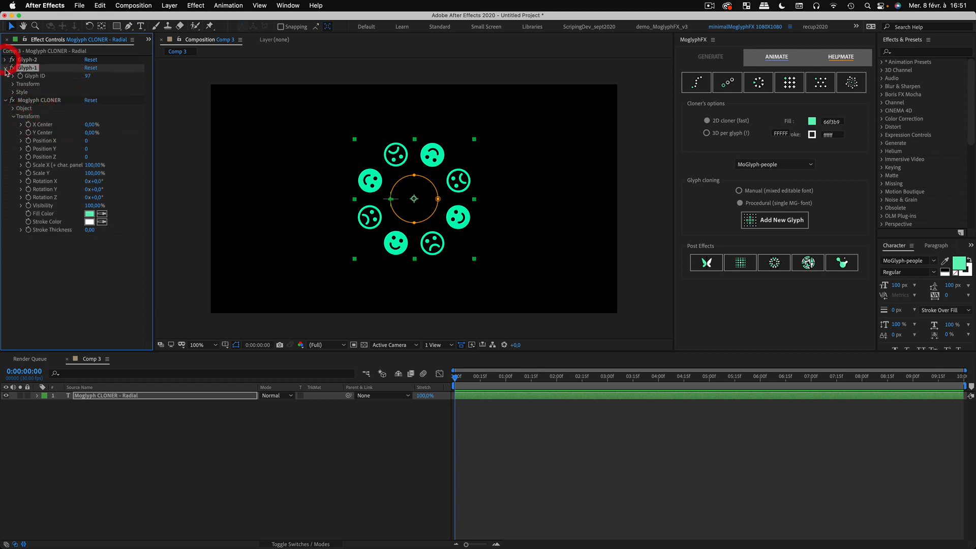
click(5, 67)
click(6, 75)
click(199, 461)
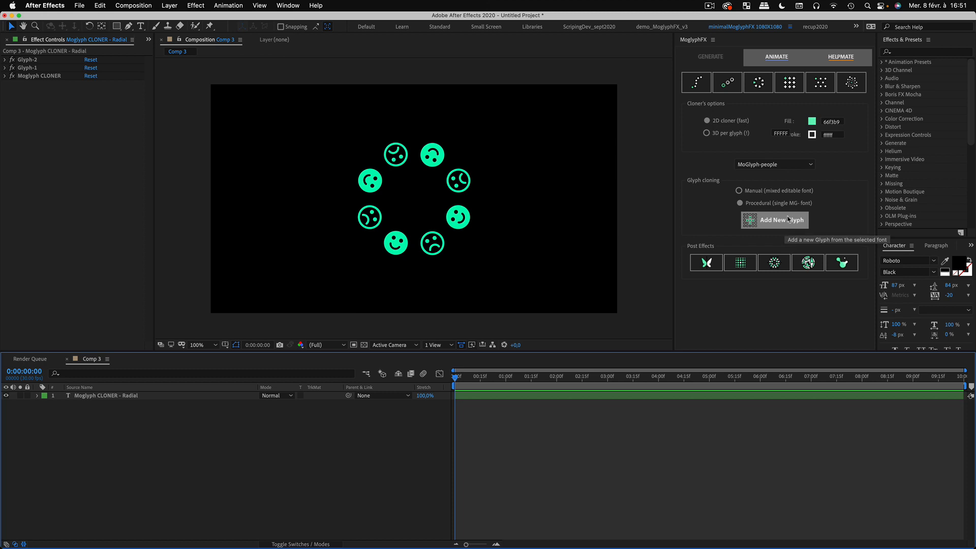
- Look through the list of available MoGlyph fonts while keeping MoGlyph-people selected
click(793, 164)
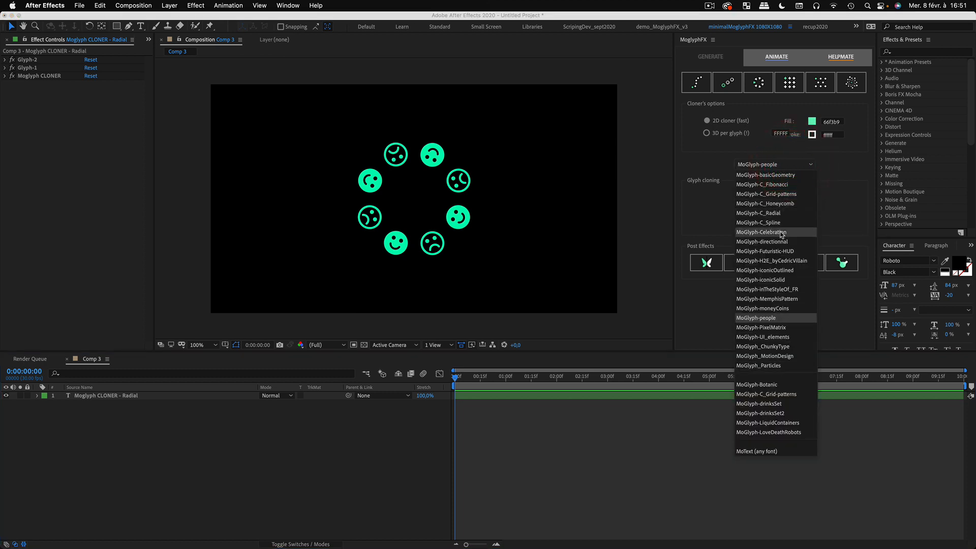
click(846, 184)
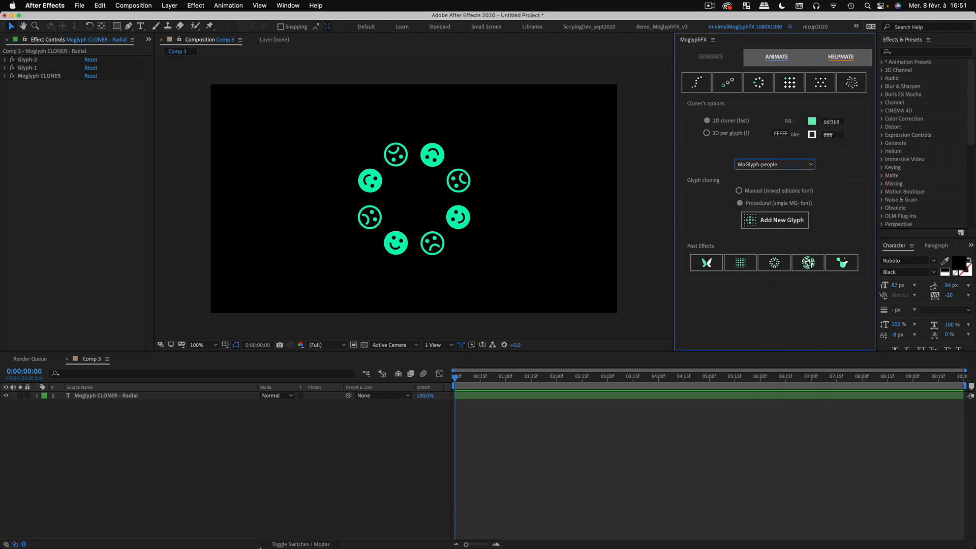
- Switch to Chrome and download the MoglyphFX Fonts Glyphs Appendix from the description on the Moglyph FX 3 product page
click(96, 531)
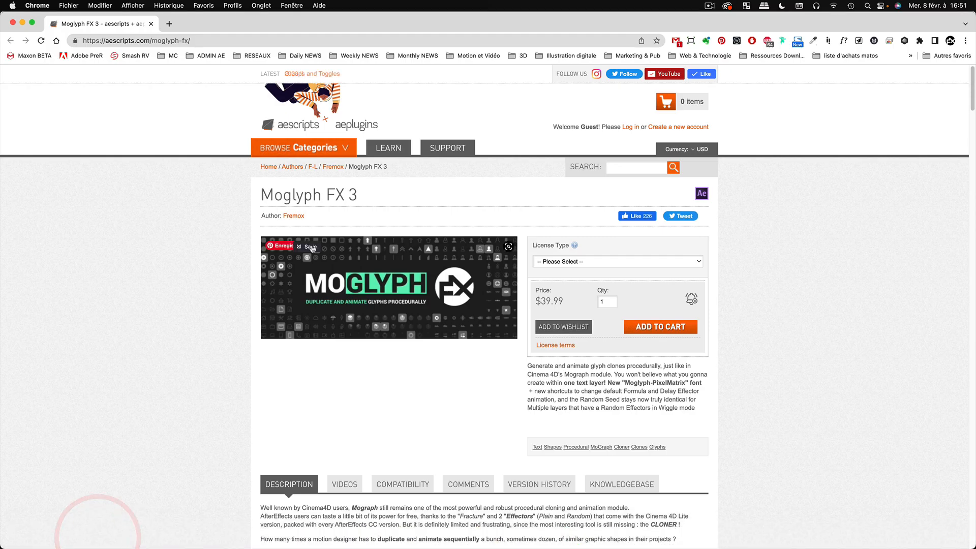
click(861, 192)
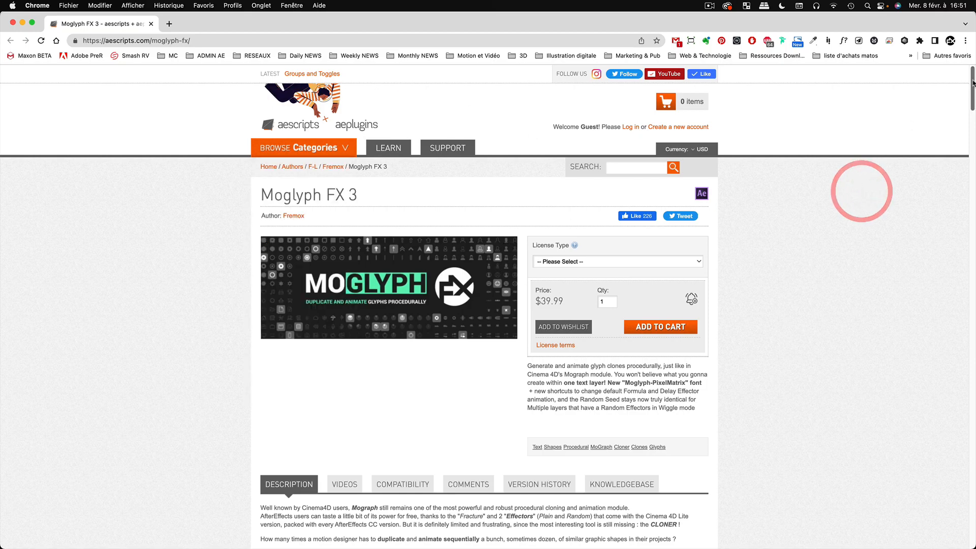
drag(973, 83, 968, 489)
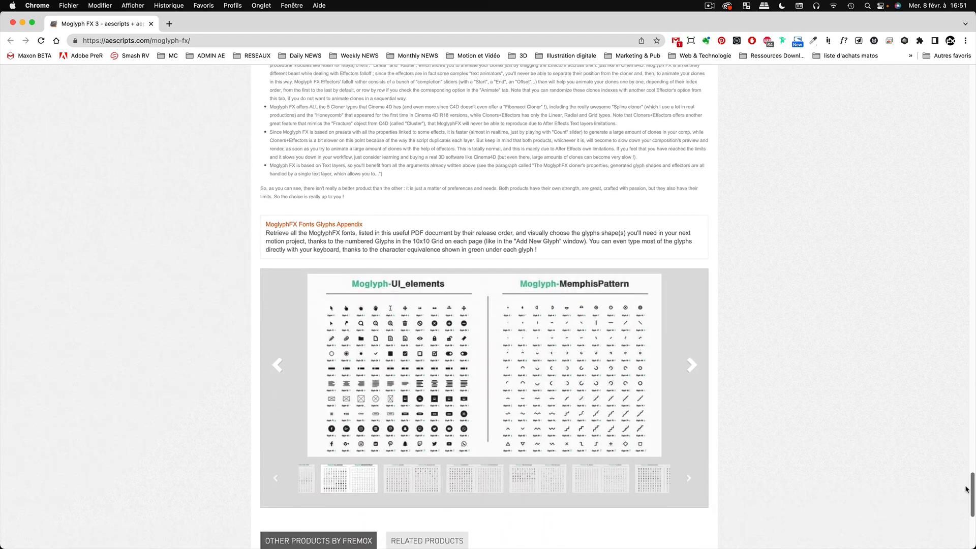
click(581, 323)
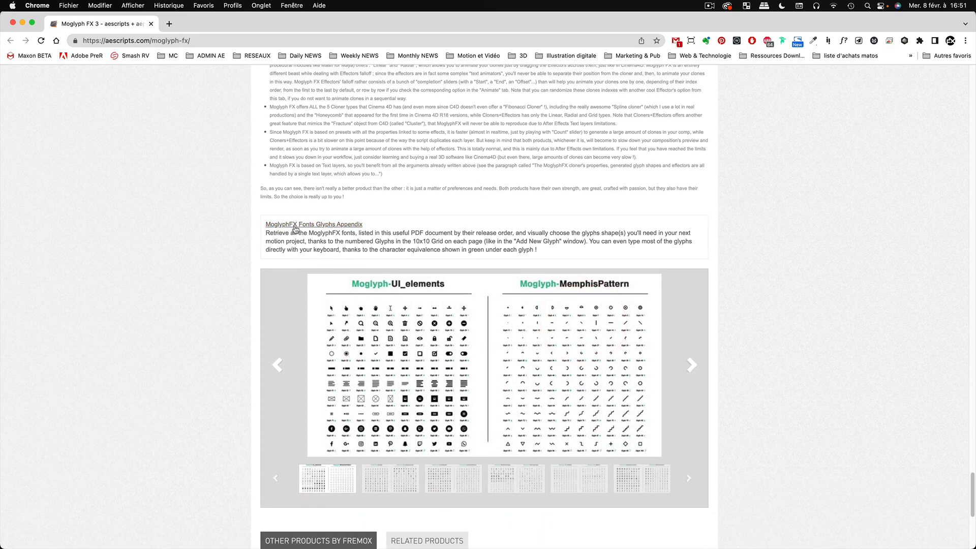
click(334, 224)
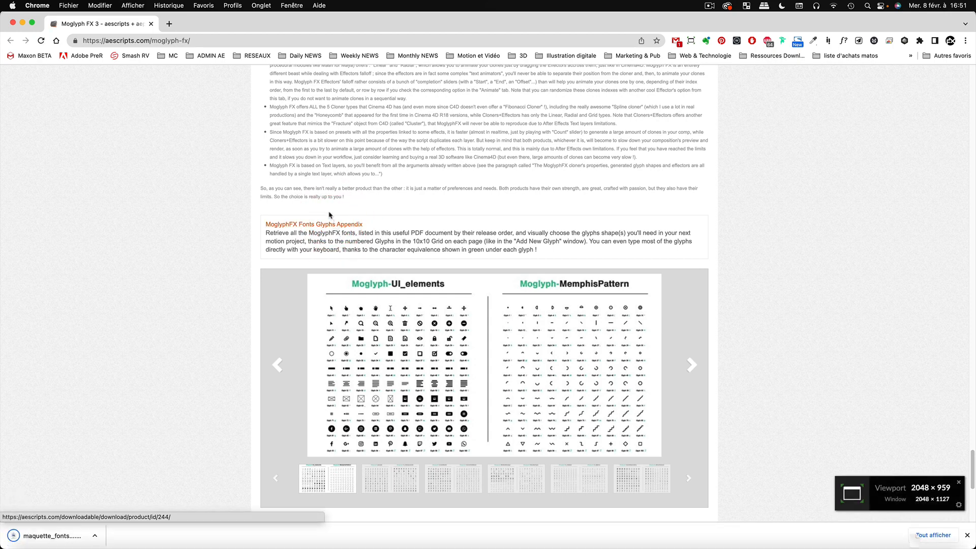
- Open the downloaded maquette_fontsGlyphsAppendix_v3.8.pdf and enlarge the Moglyph-basicGeometry glyph table on page 3
click(931, 535)
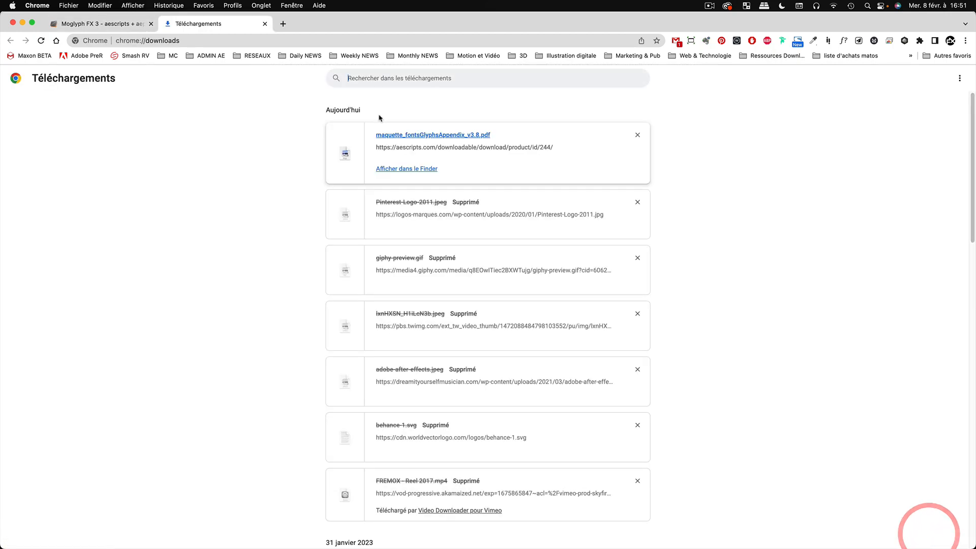
click(396, 172)
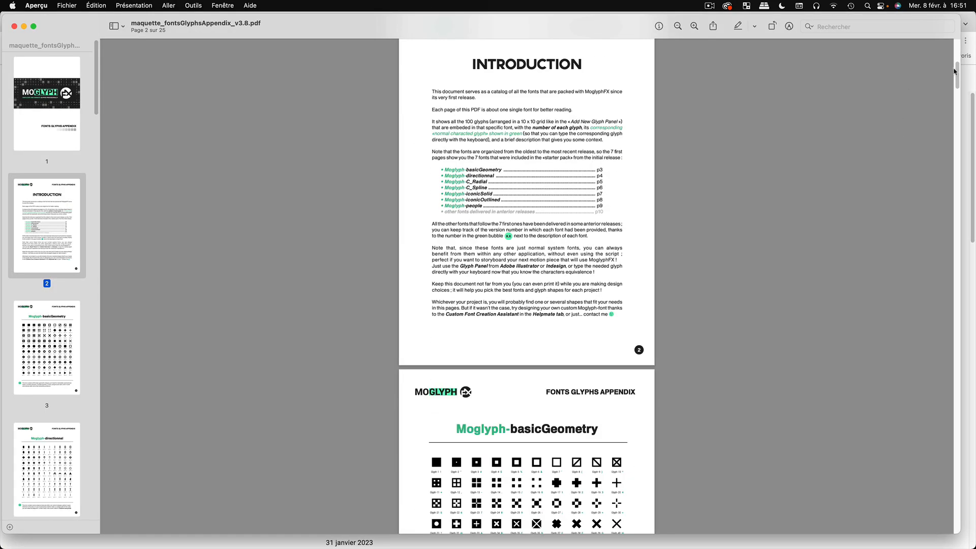
drag(955, 71, 955, 90)
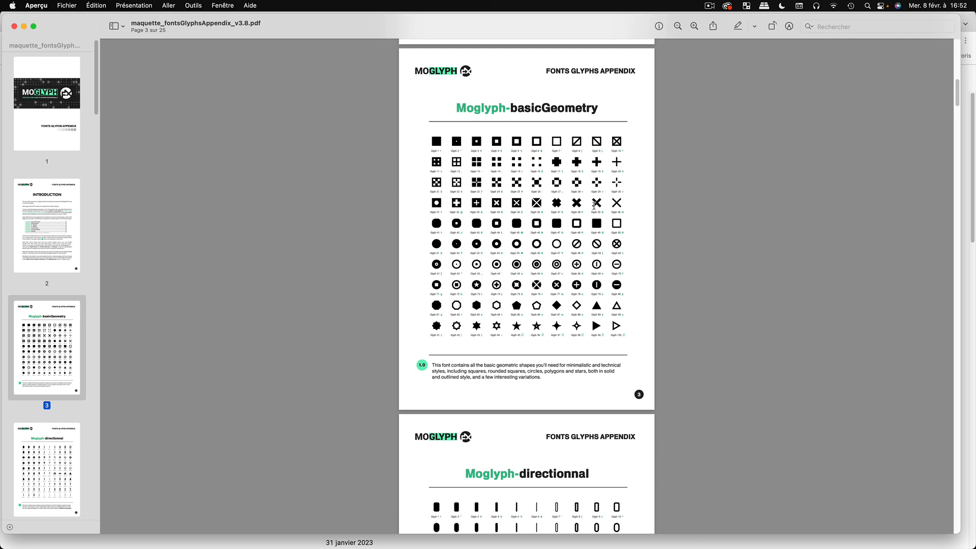
key(super+plus)
scroll(629, 199, up, 3)
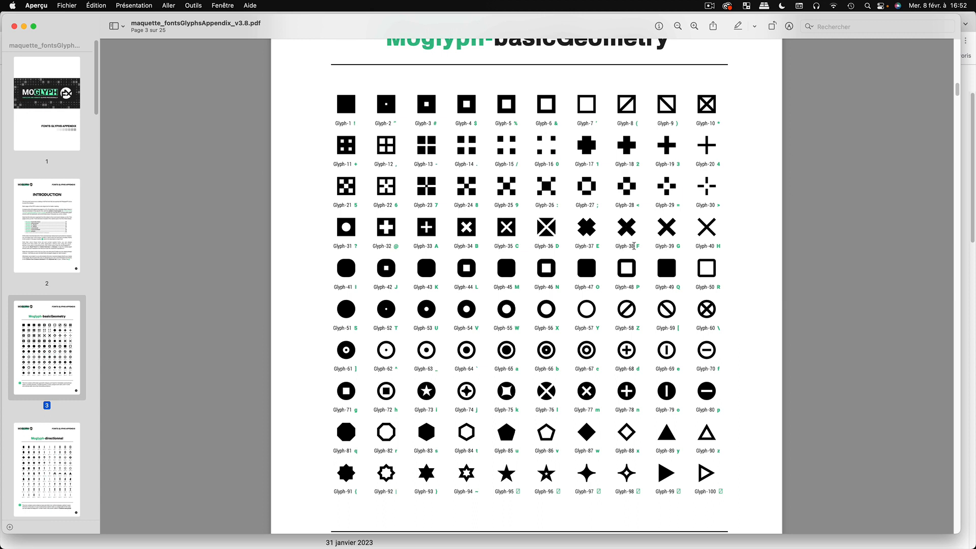
- Highlight the number 38 under the cross glyph and the Moglyph-basicGeometry font title, and clear the text selection
double_click(630, 246)
scroll(660, 104, up, 2)
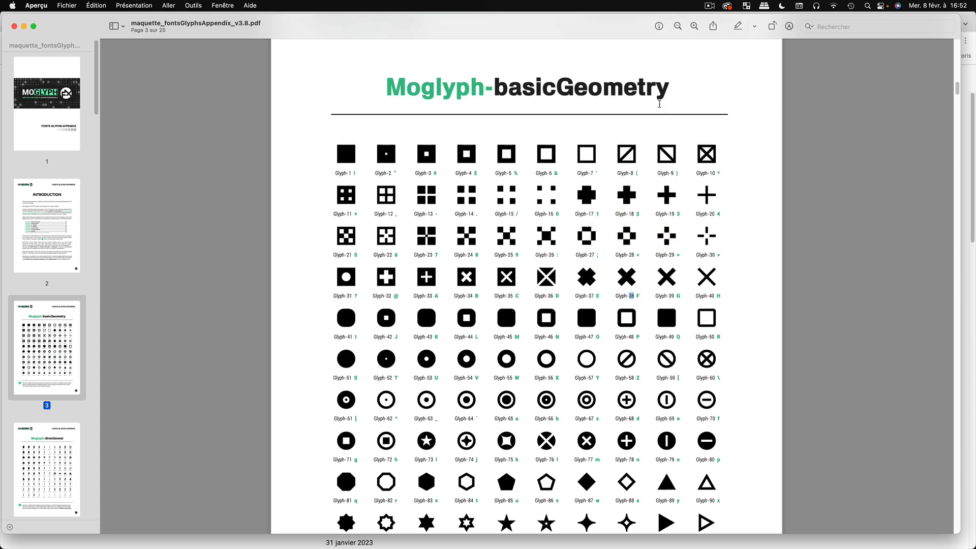
drag(668, 90, 379, 85)
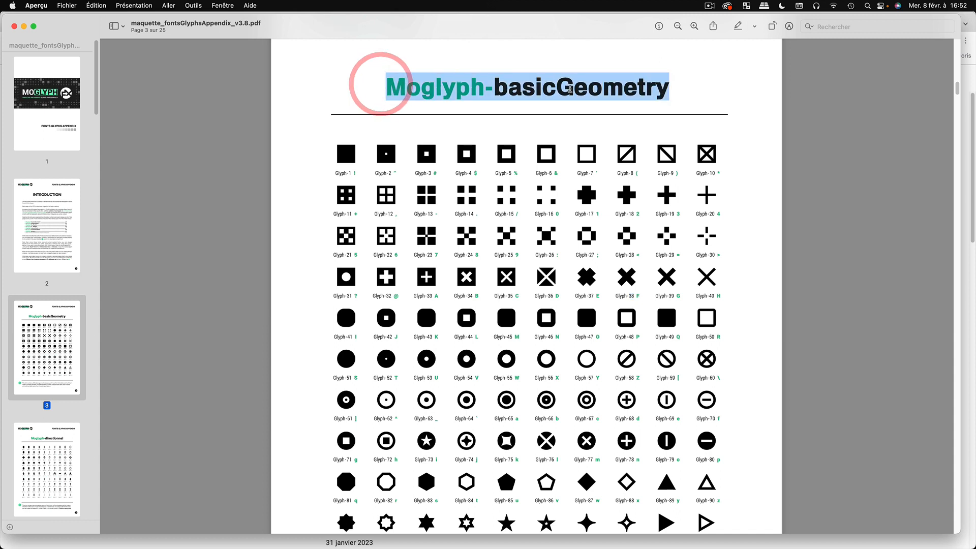
click(571, 90)
- Switch back to After Effects, hide the Moglyph CLONER - Radial layer, and deselect it
key(super+Tab)
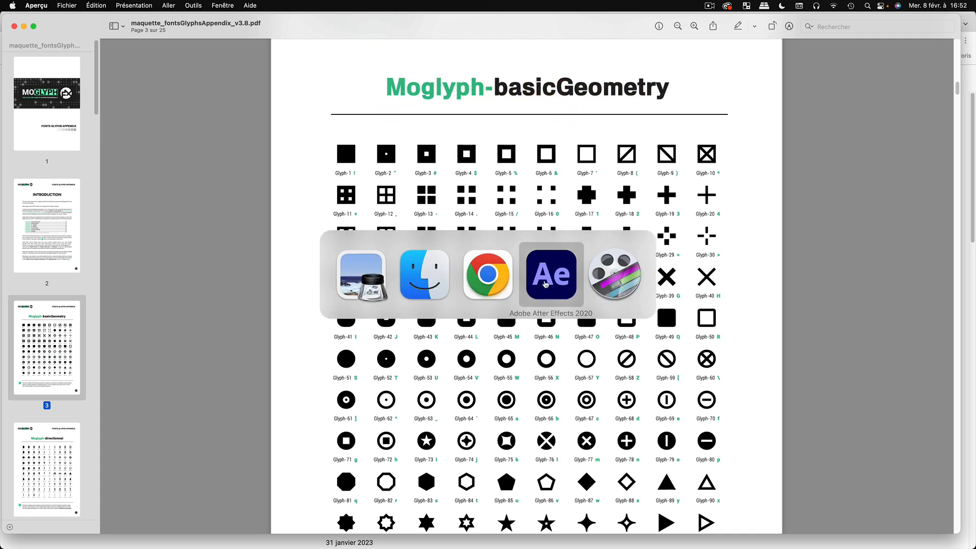
click(544, 283)
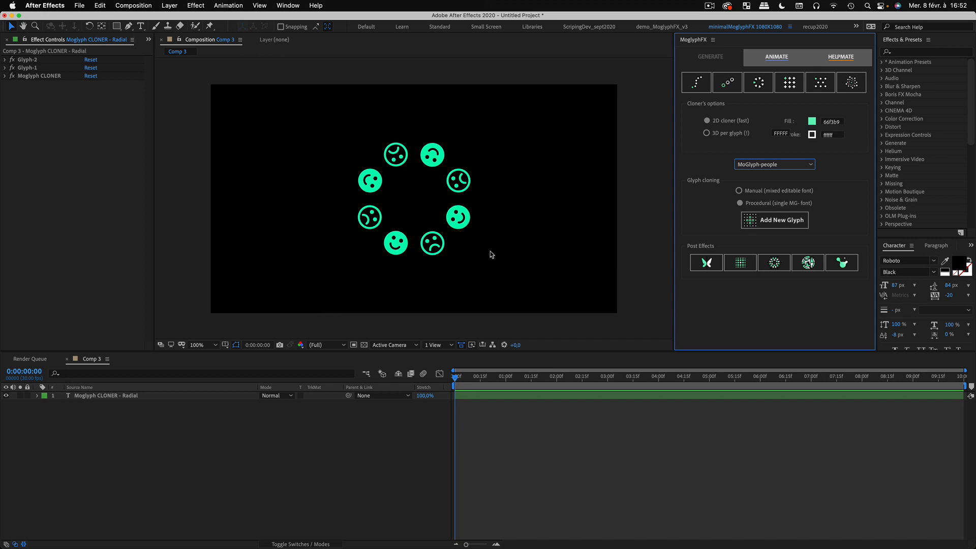
click(78, 429)
click(82, 396)
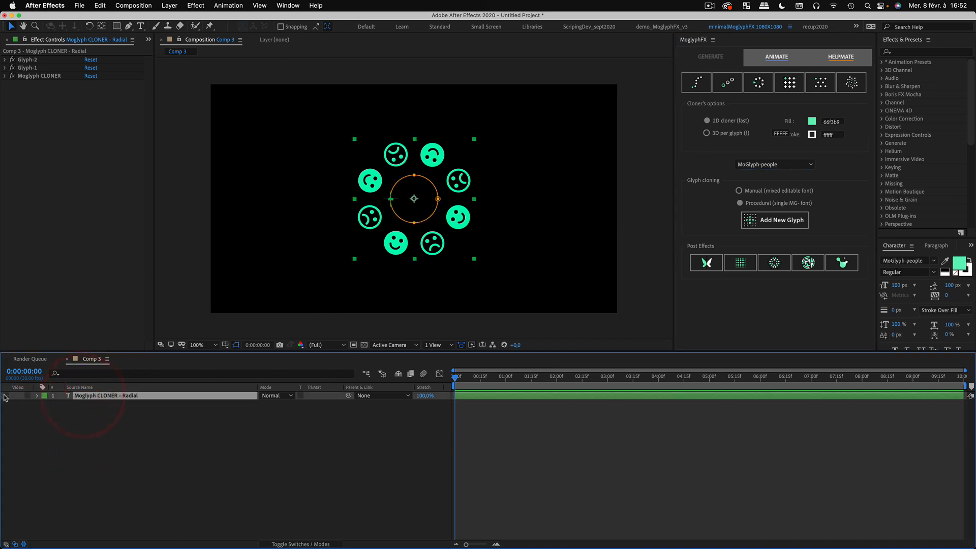
click(5, 395)
click(120, 462)
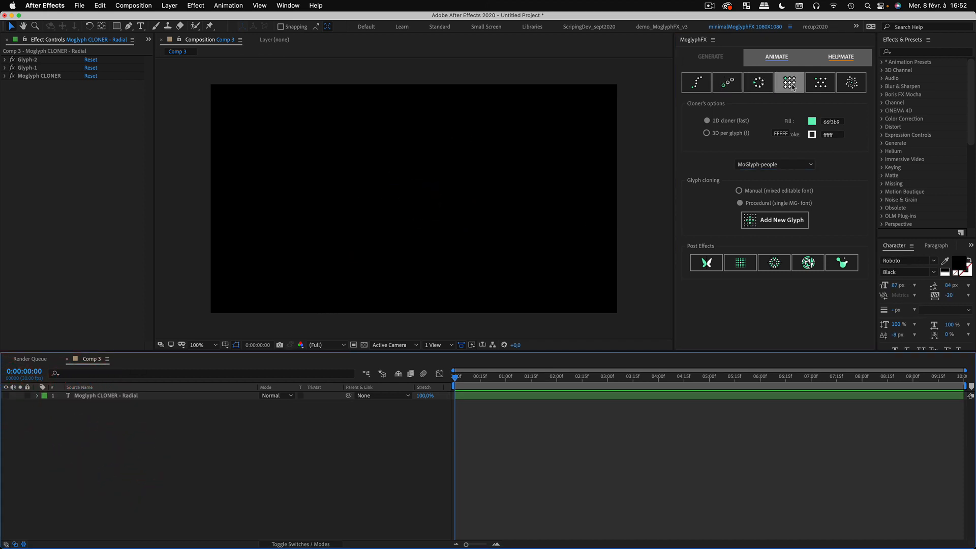
- Create a Grid cloner with the MoGlyph-basicGeometry font and add the bold diagonal cross, glyph 38, as its glyph shape
click(806, 165)
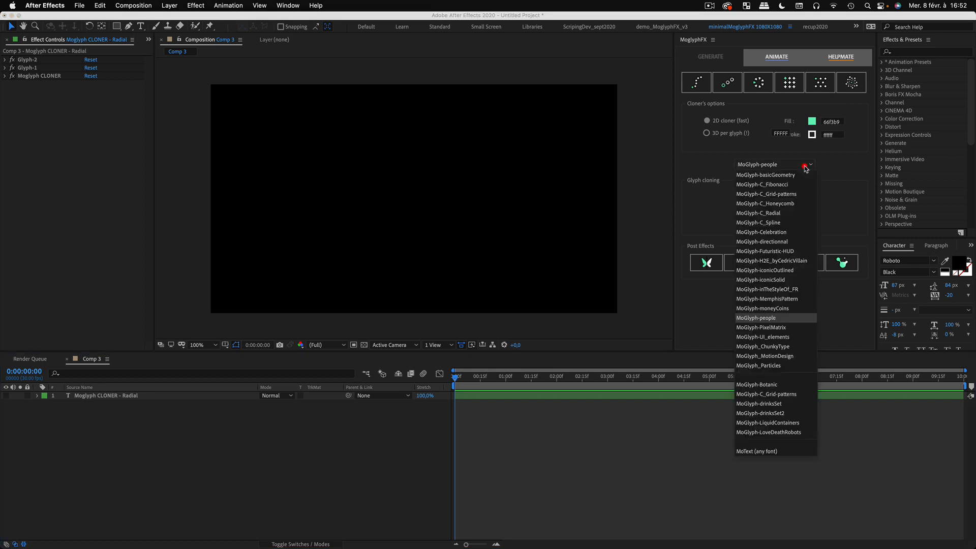
click(791, 175)
click(791, 81)
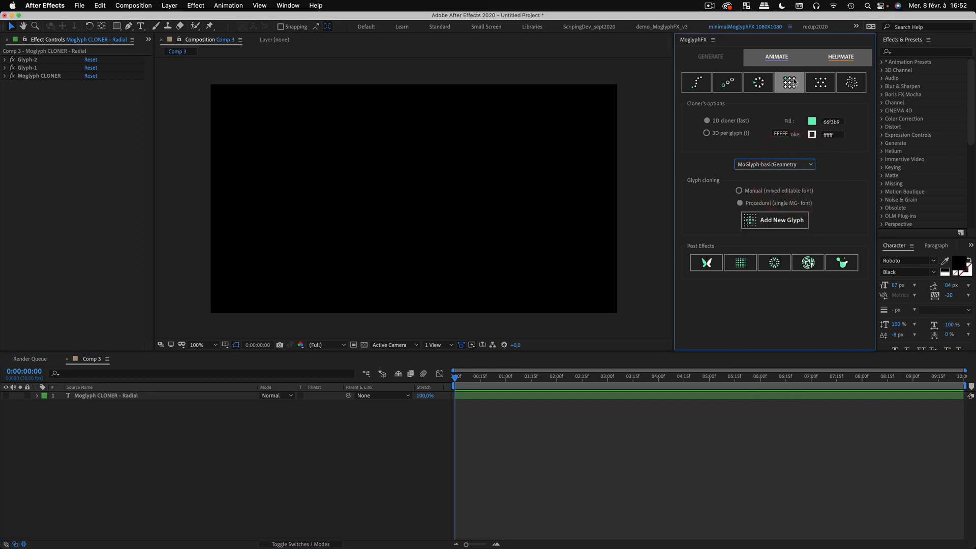
click(775, 229)
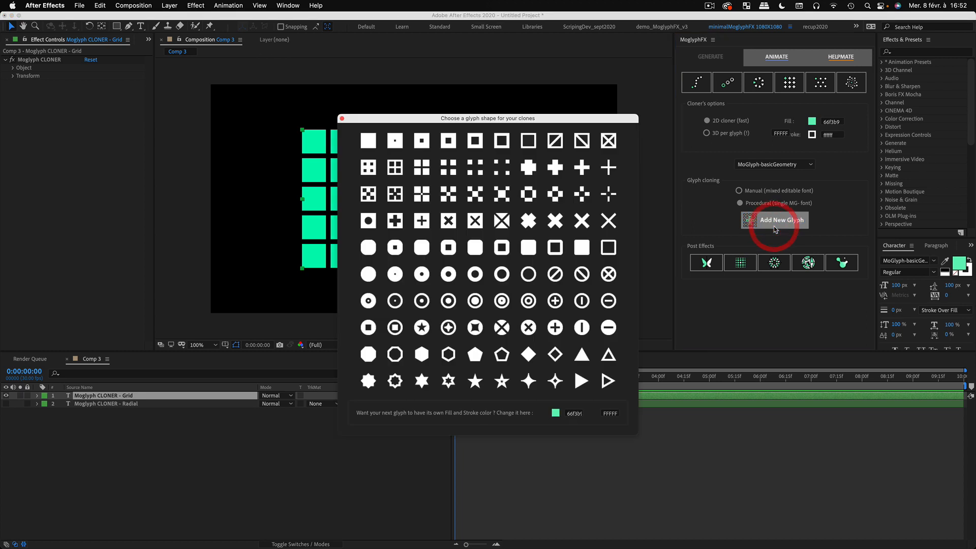
click(555, 222)
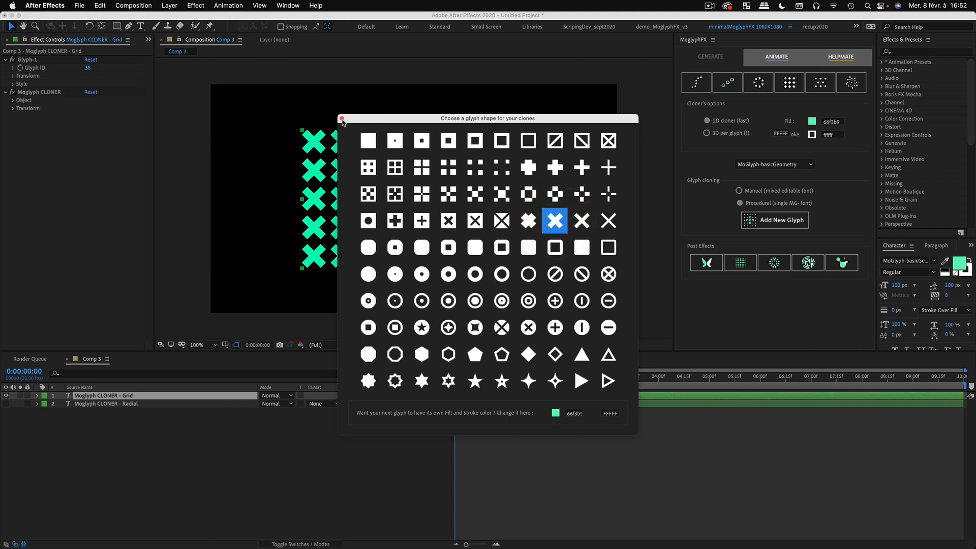
- Close the glyph chooser, switch to the glyphs appendix PDF in Preview, and review the font tables from Moglyph-basicGeometry to Moglyph-iconicSolid
click(342, 118)
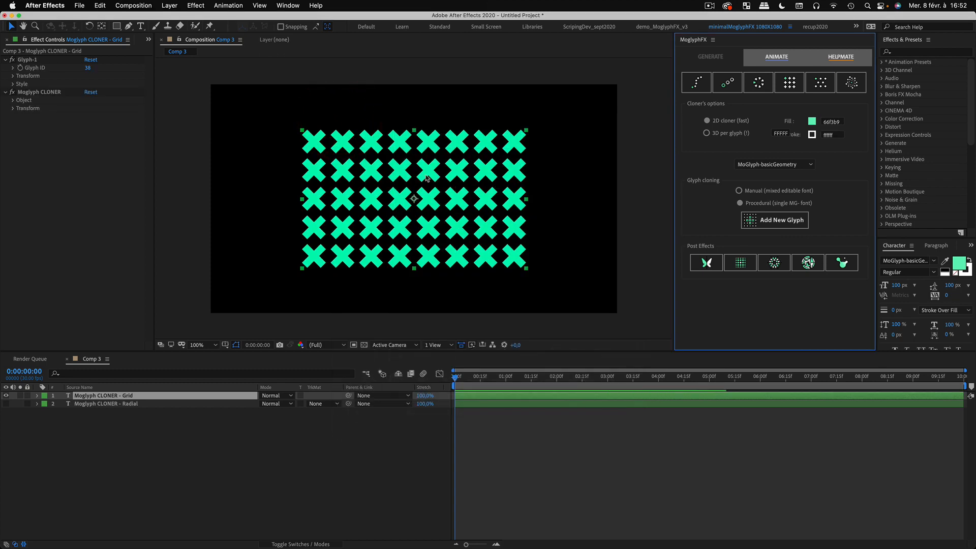
key(super+Tab)
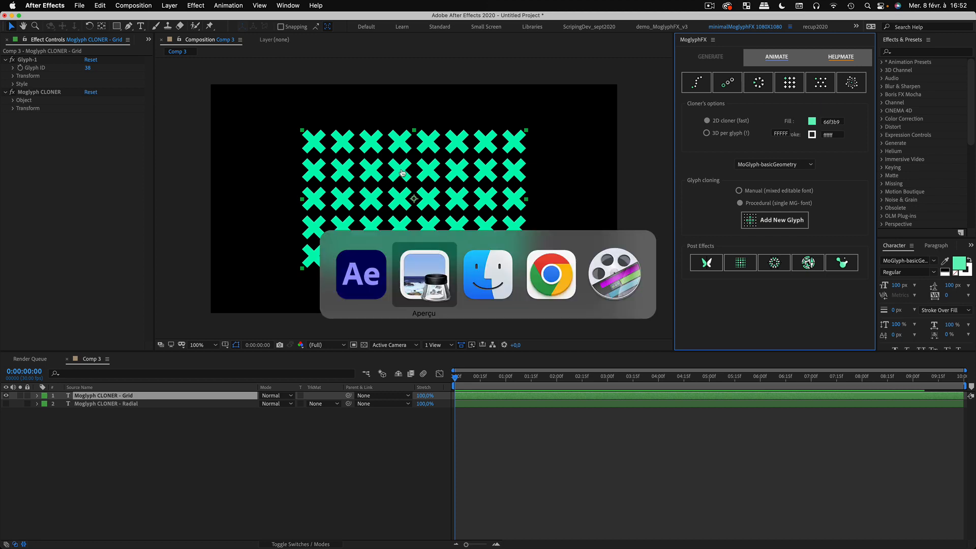
scroll(505, 266, down, 10)
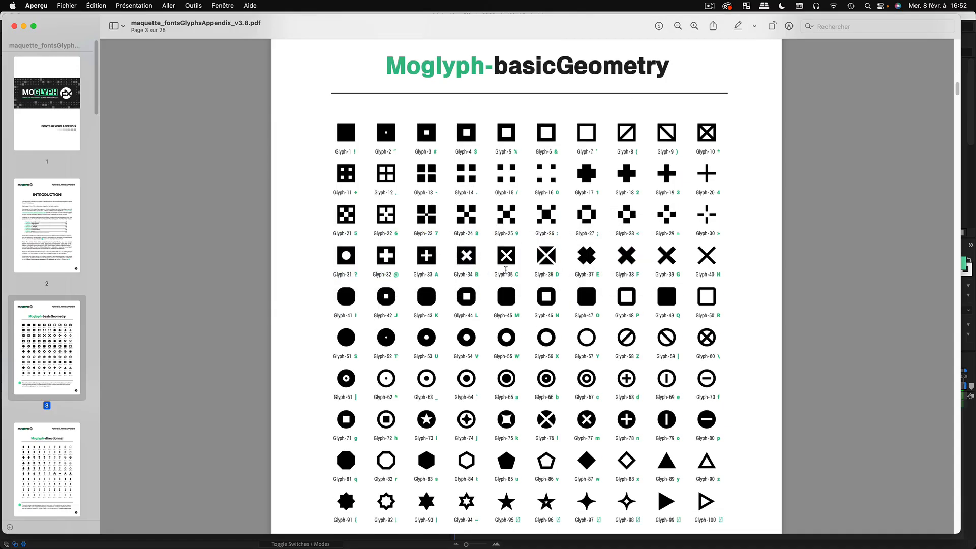
scroll(505, 267, down, 10)
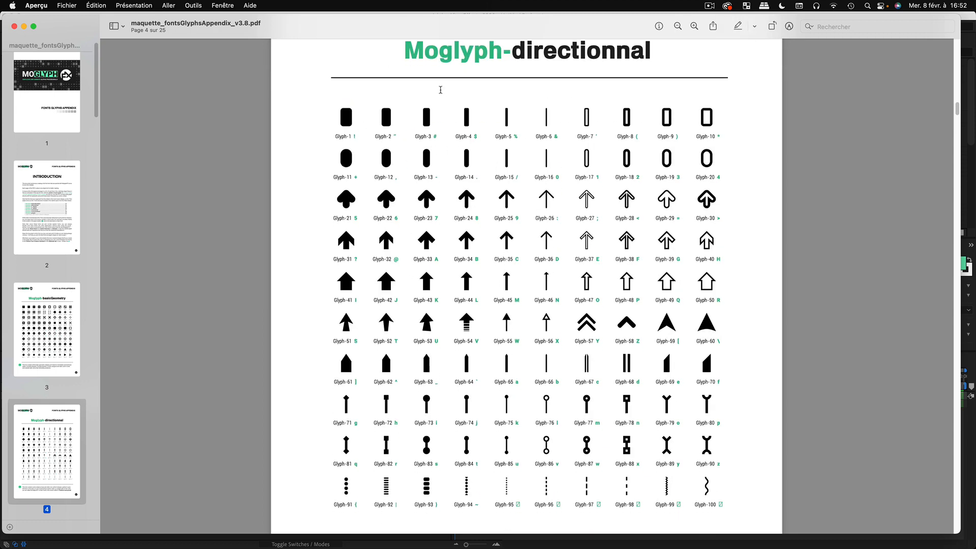
scroll(443, 84, up, 1)
scroll(658, 71, down, 5)
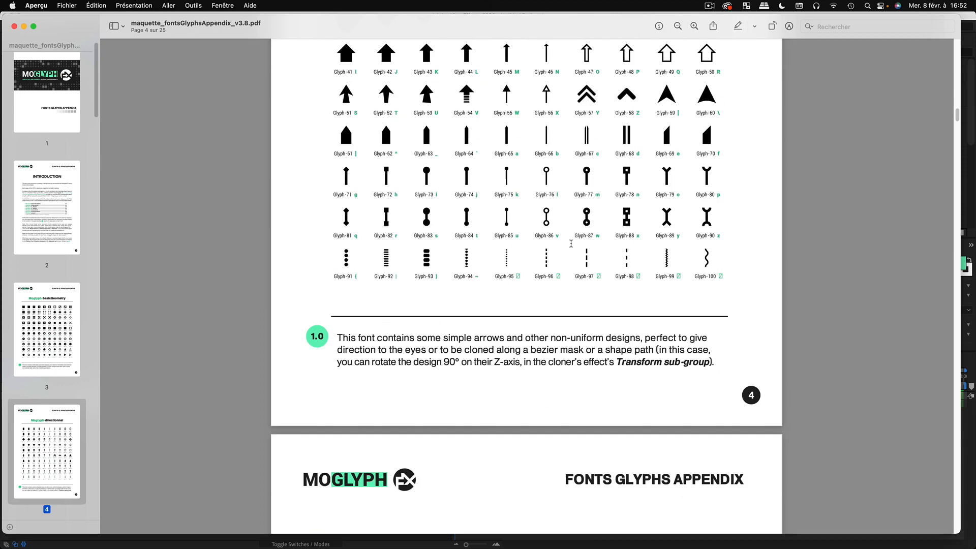
scroll(567, 238, up, 3)
scroll(575, 286, down, 2)
scroll(580, 294, down, 10)
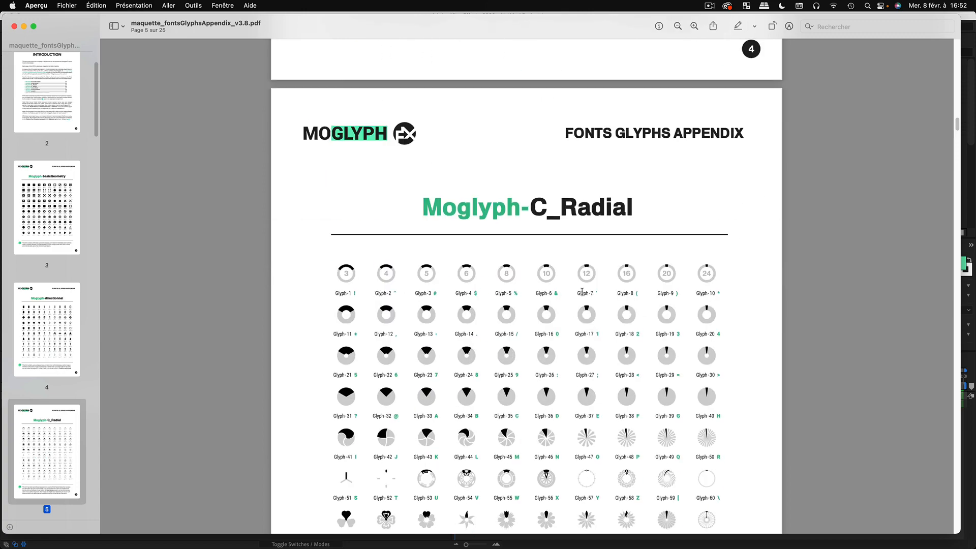
scroll(464, 383, down, 12)
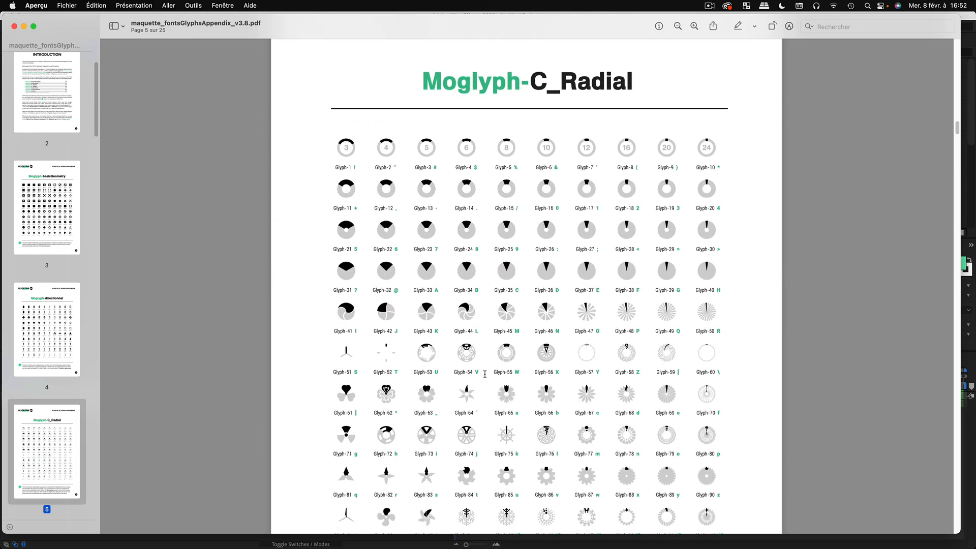
scroll(519, 347, down, 4)
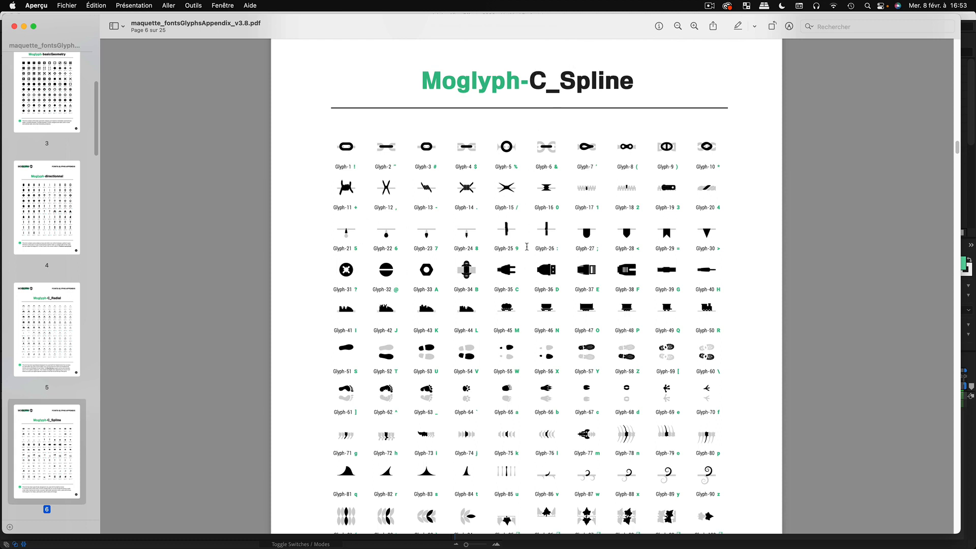
scroll(526, 247, down, 3)
scroll(526, 247, down, 20)
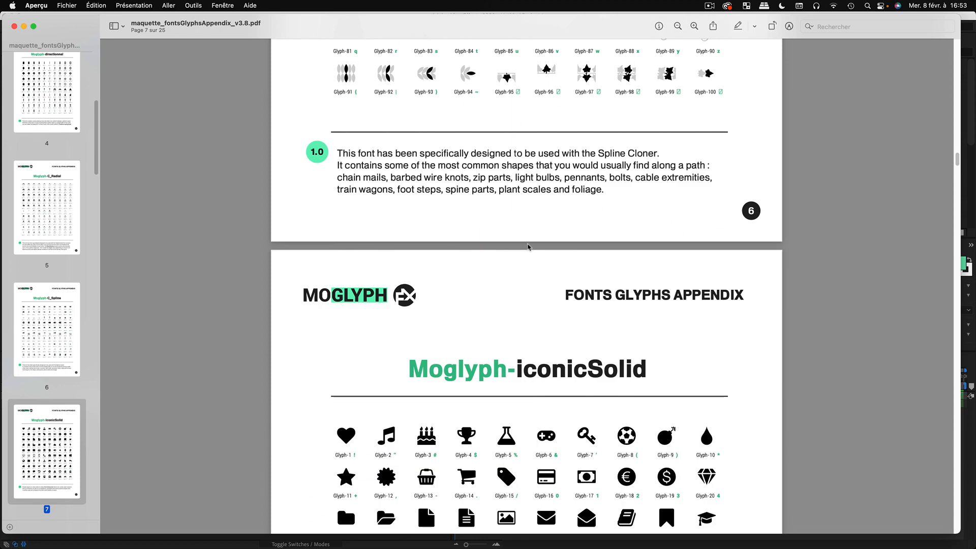
scroll(530, 243, down, 2)
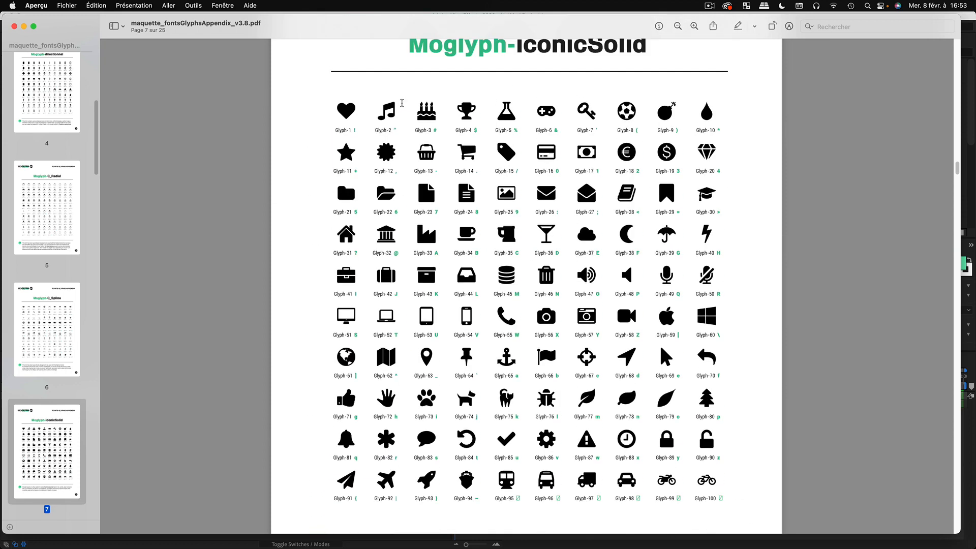
- Examine the appendix's remaining font tables, from Moglyph-iconicOutlined through people, C_Honeycomb and UI_elements, and skim the rest of the document
scroll(465, 286, down, 20)
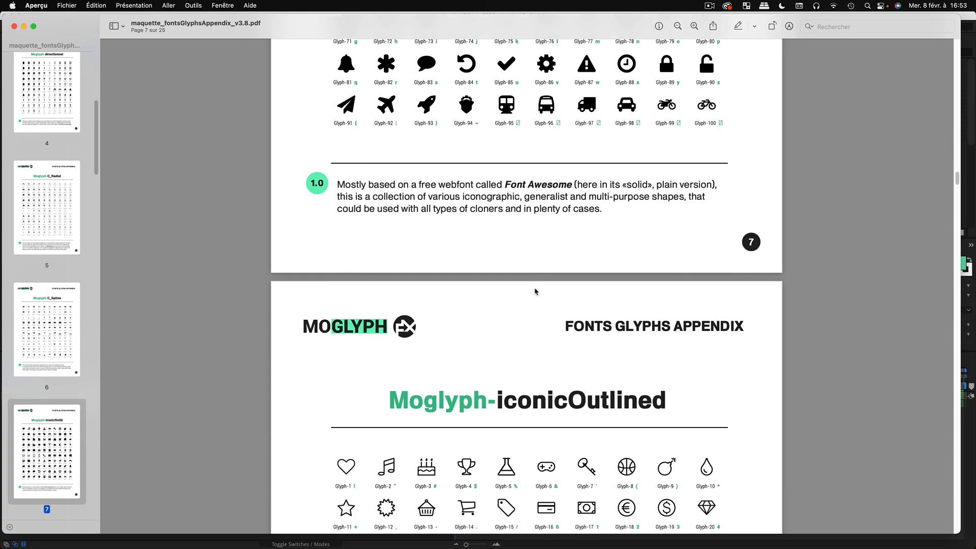
scroll(535, 288, down, 20)
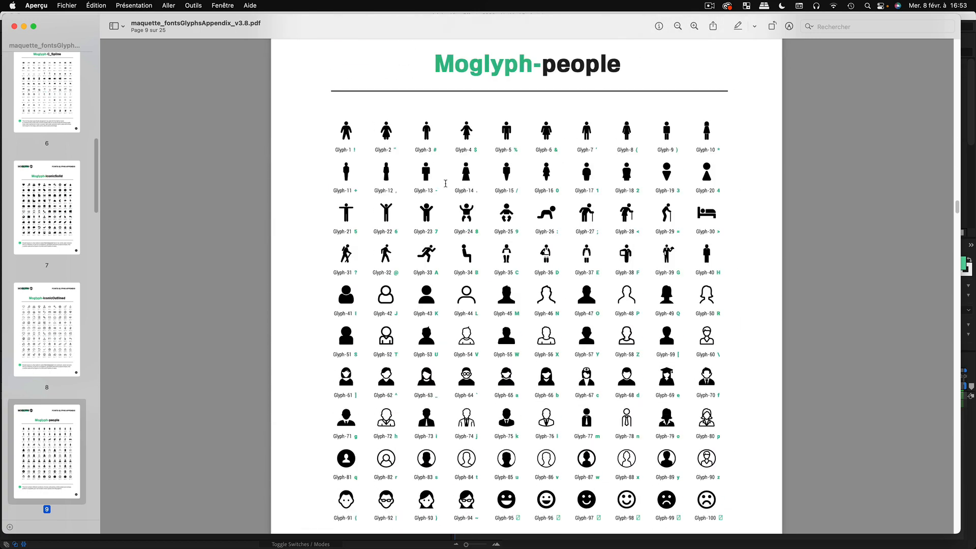
scroll(446, 183, down, 2)
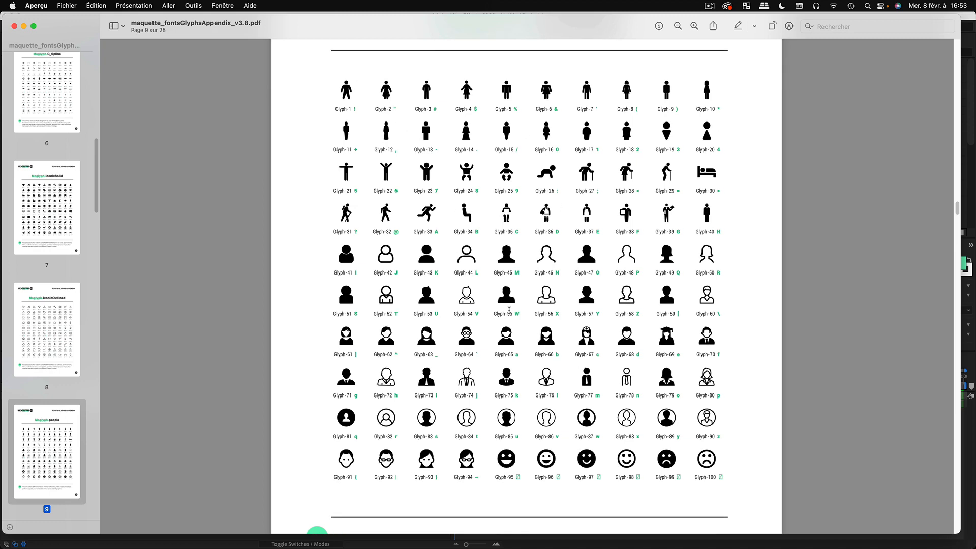
scroll(509, 310, down, 15)
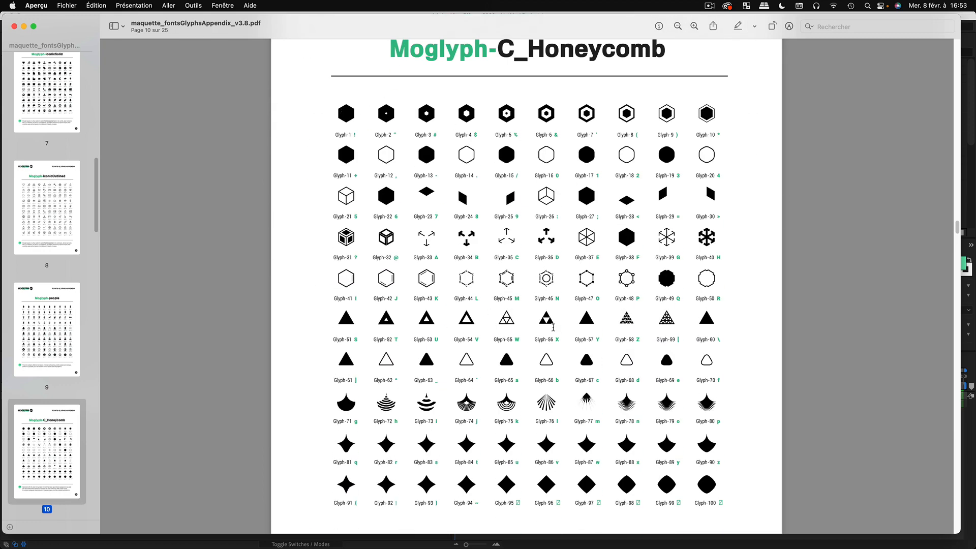
scroll(515, 71, up, 1)
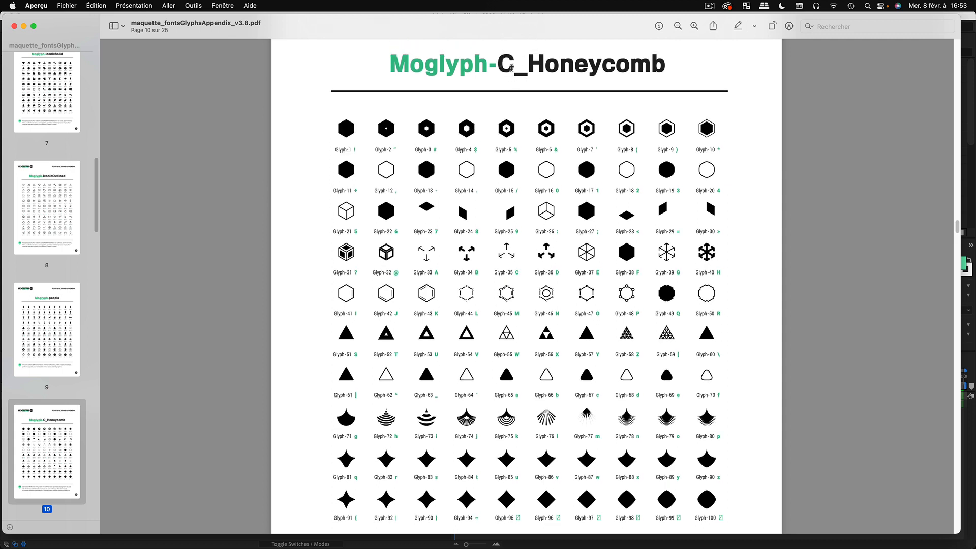
scroll(499, 102, down, 1)
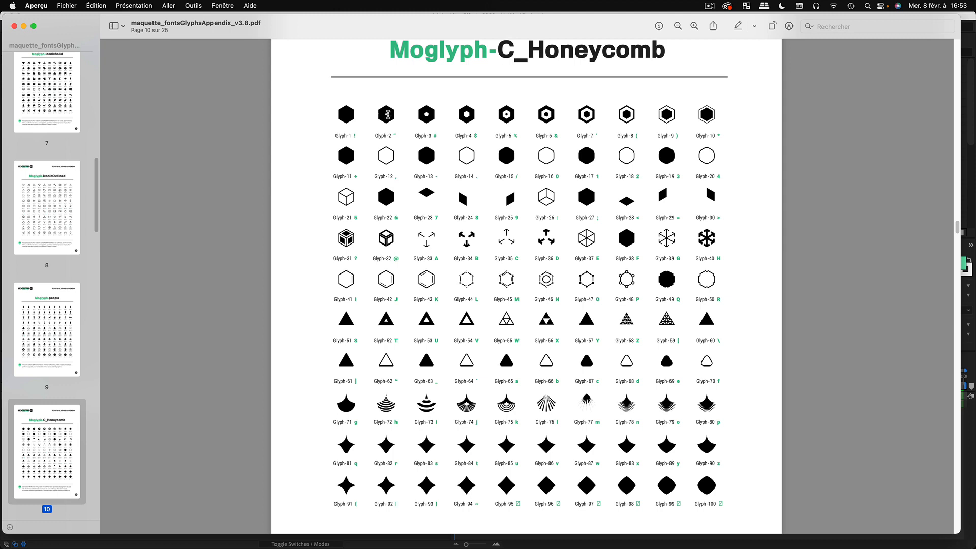
scroll(509, 292, down, 7)
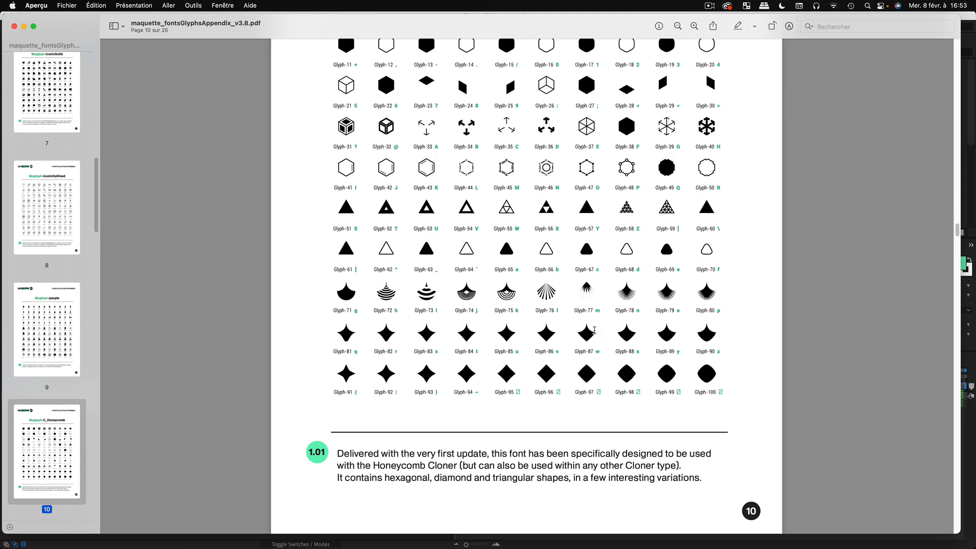
scroll(508, 329, down, 20)
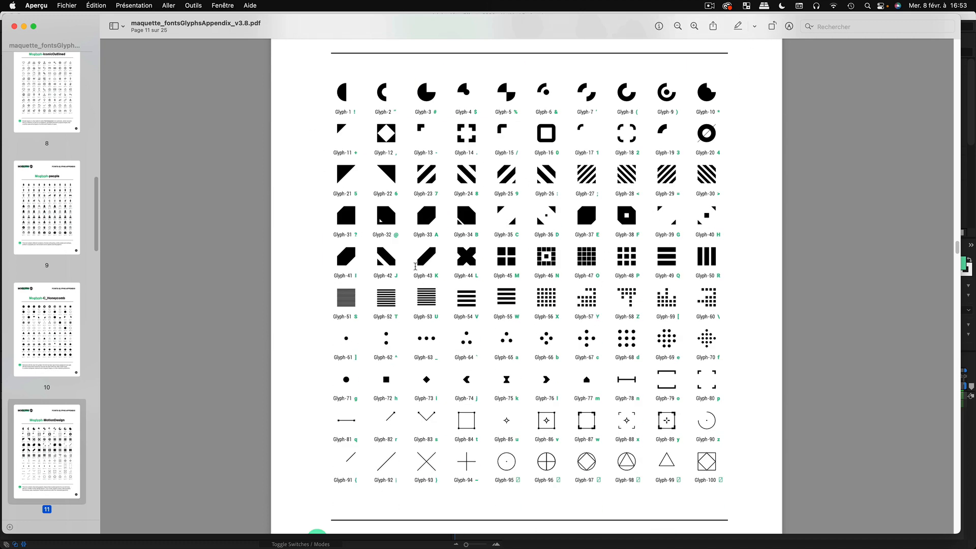
scroll(557, 336, down, 3)
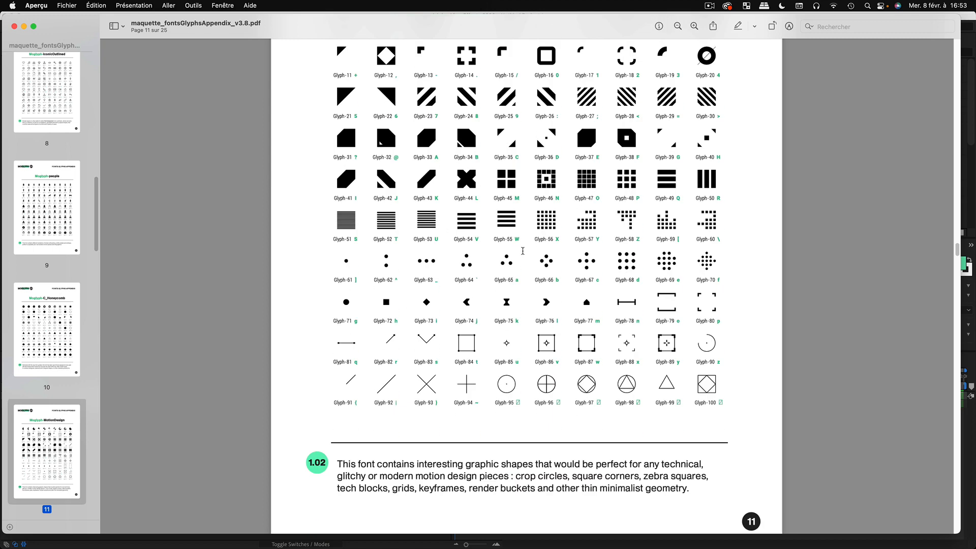
scroll(523, 251, down, 20)
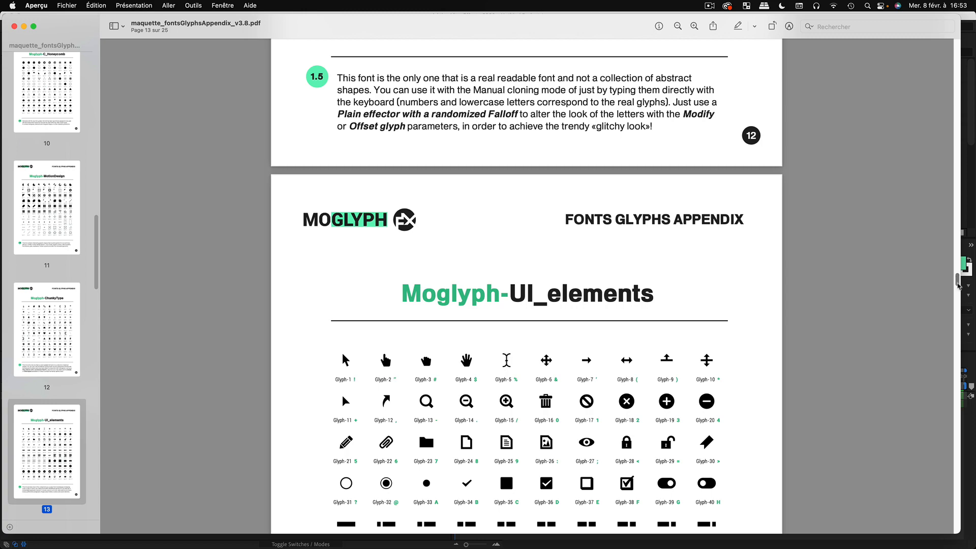
drag(958, 286, 933, 478)
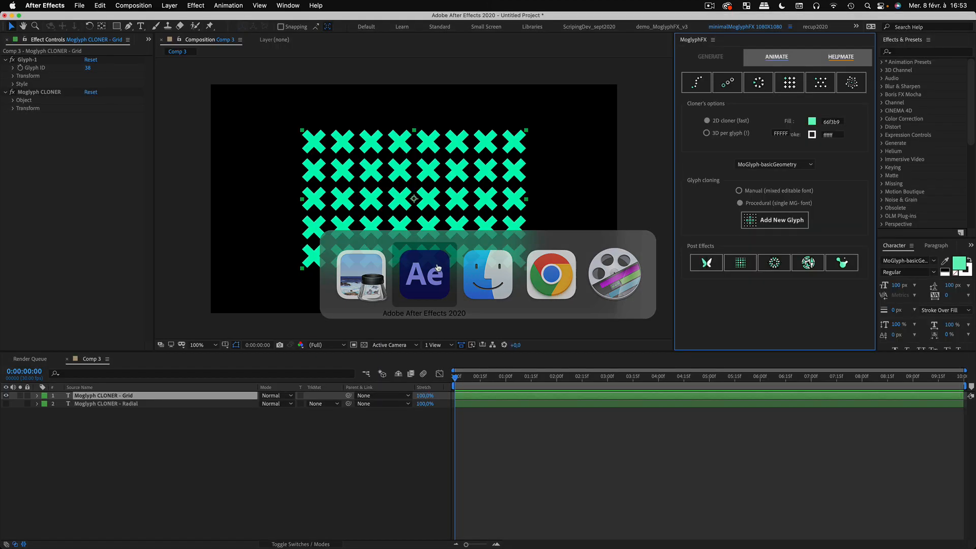
- Switch back to After Effects and delete the hidden Moglyph CLONER - Radial layer
click(137, 457)
click(107, 397)
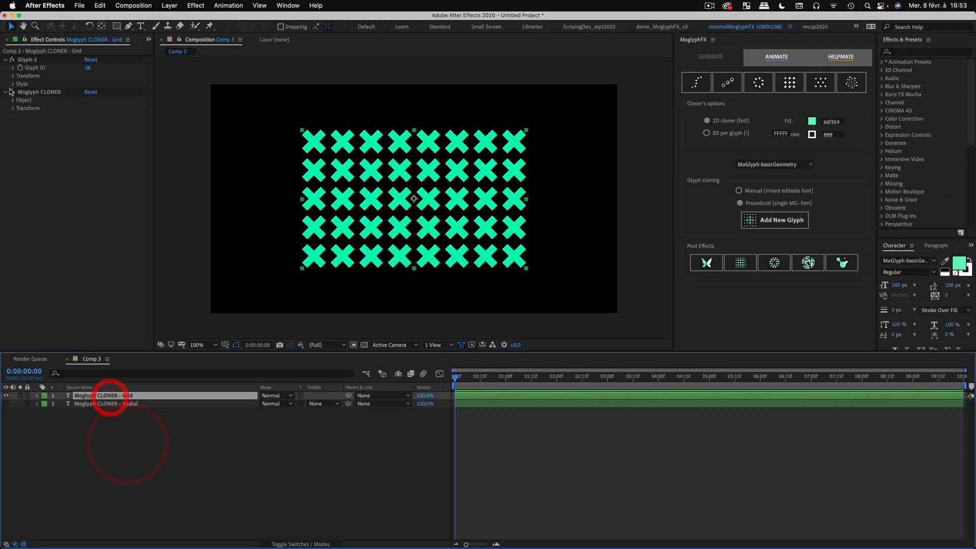
click(90, 407)
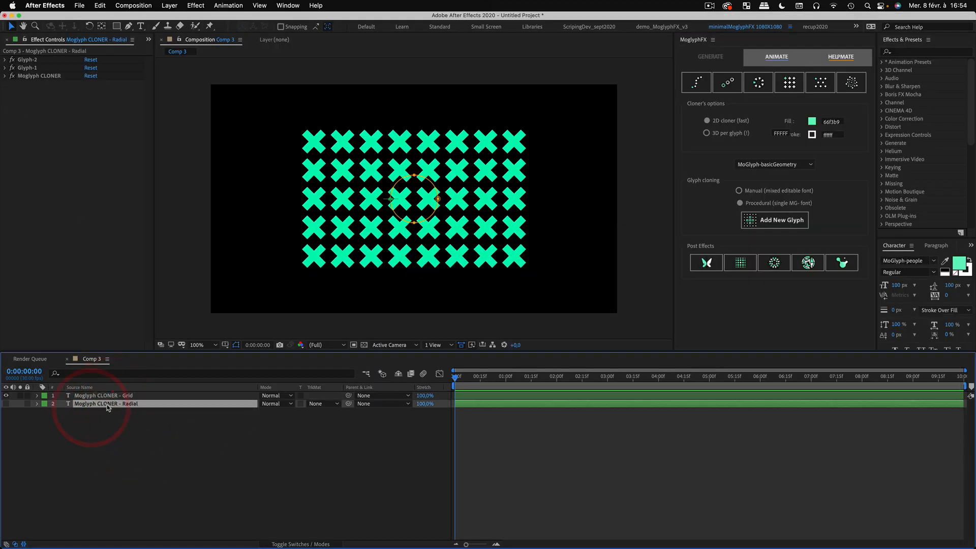
key(Delete)
- Set the Grid cloner's column count (Count.X) to 5
drag(93, 396, 153, 336)
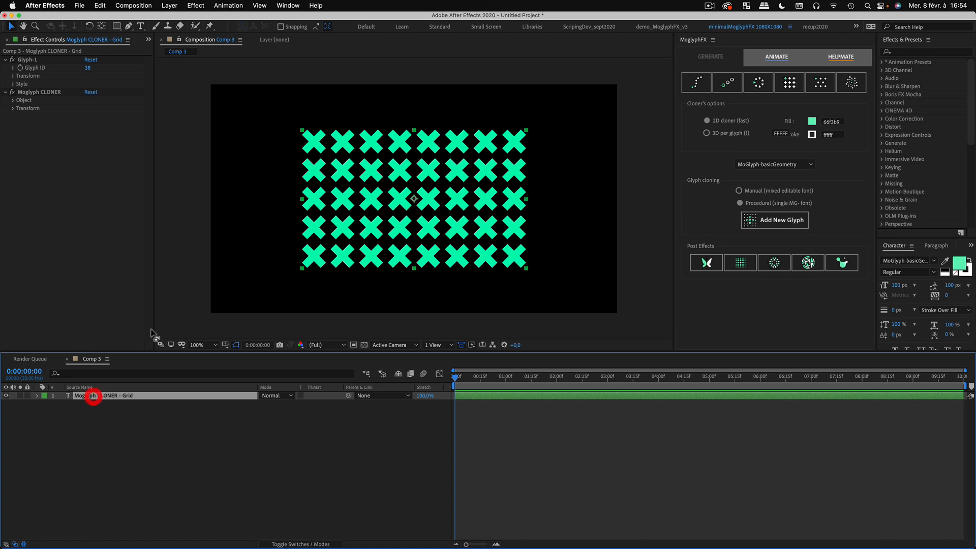
click(13, 101)
click(89, 125)
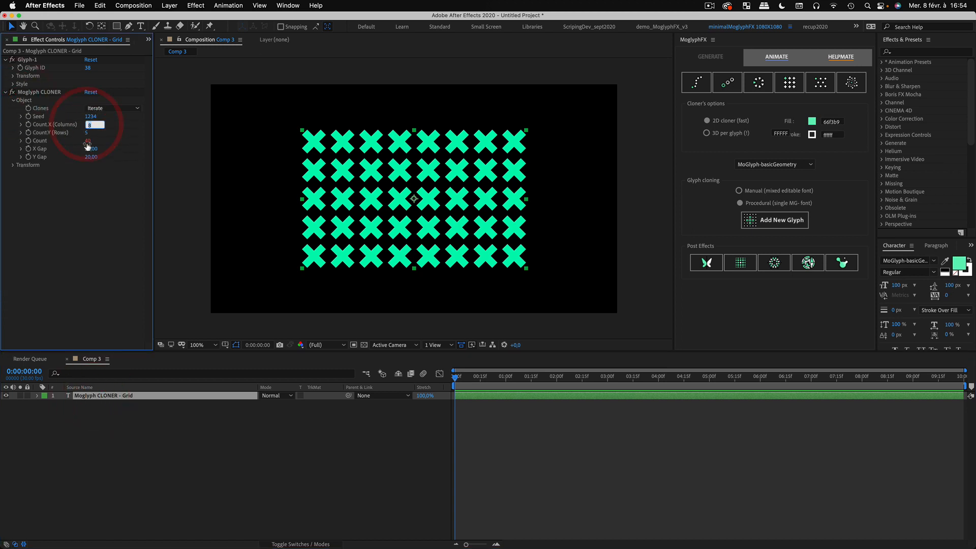
text(5)
click(87, 226)
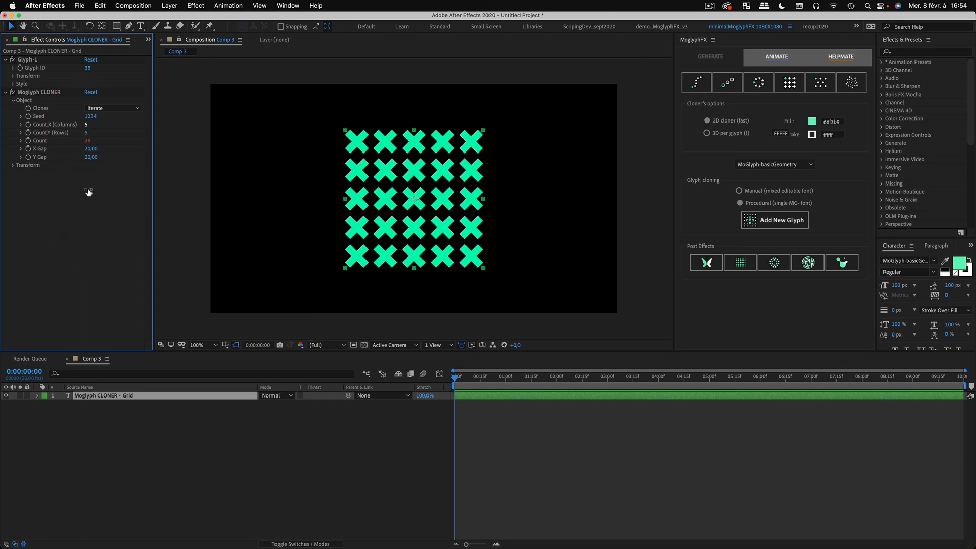
- Apply a Plain effector from MoglyphFX's animation tools to the Moglyph CLONER - Grid layer
click(114, 437)
click(90, 397)
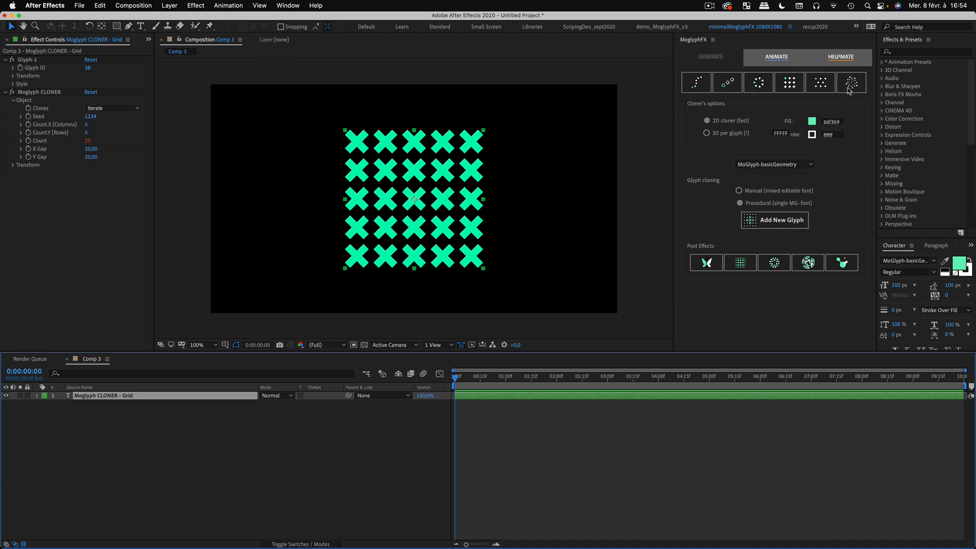
click(771, 59)
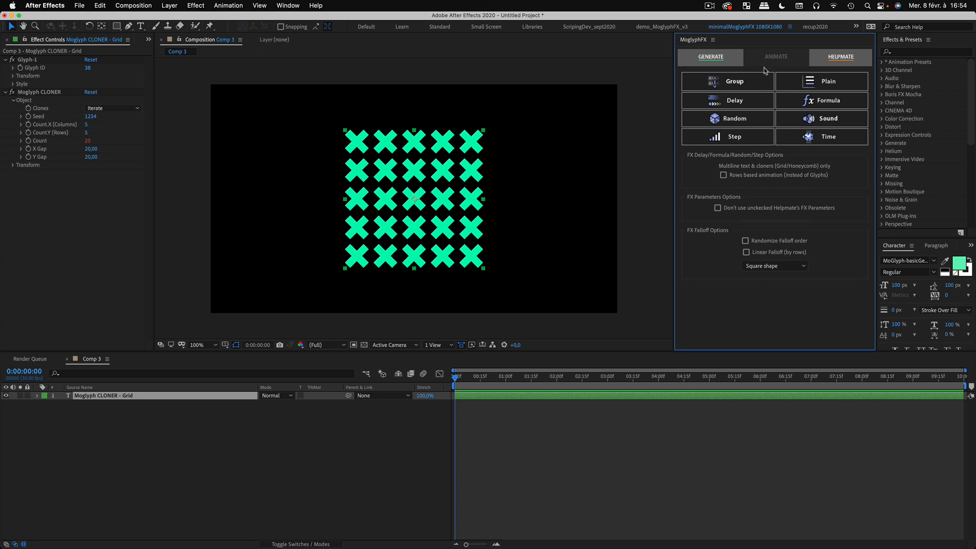
click(99, 438)
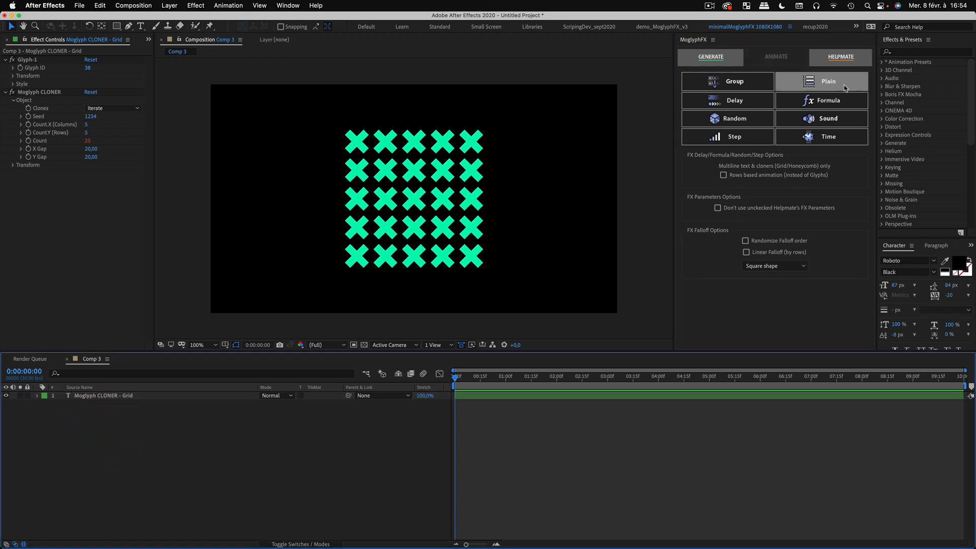
click(96, 462)
click(94, 397)
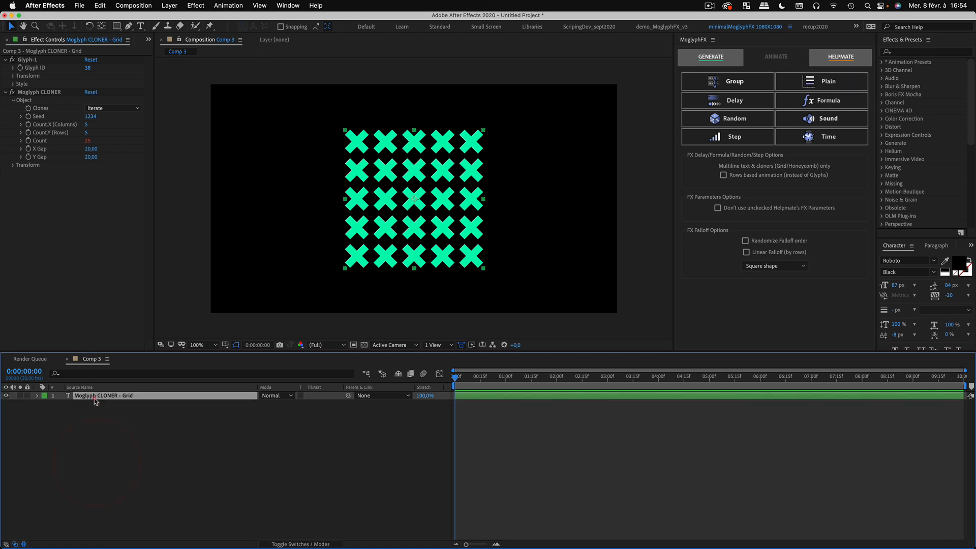
click(842, 84)
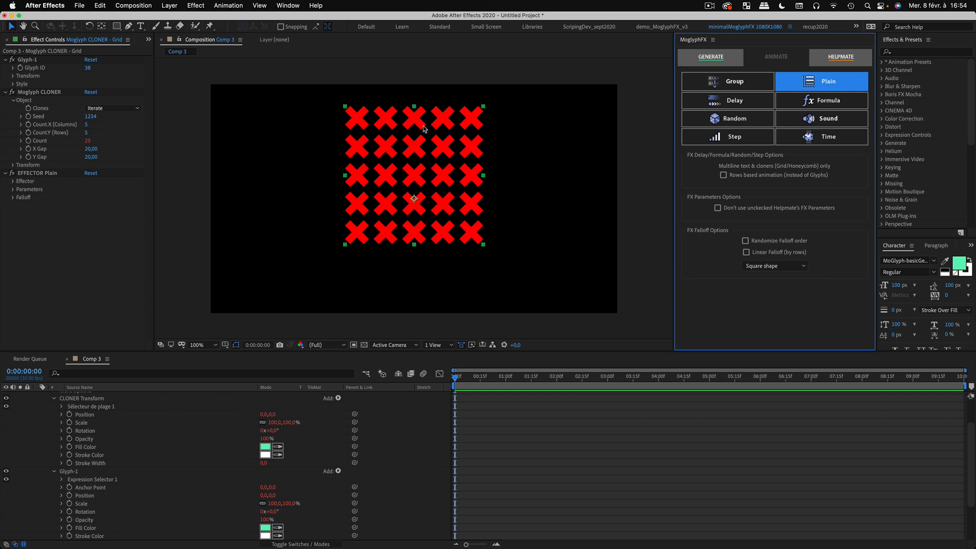
- Collapse the Glyph-1 and Moglyph CLONER effects and fold up the Grid layer's properties in the timeline
click(6, 92)
click(6, 59)
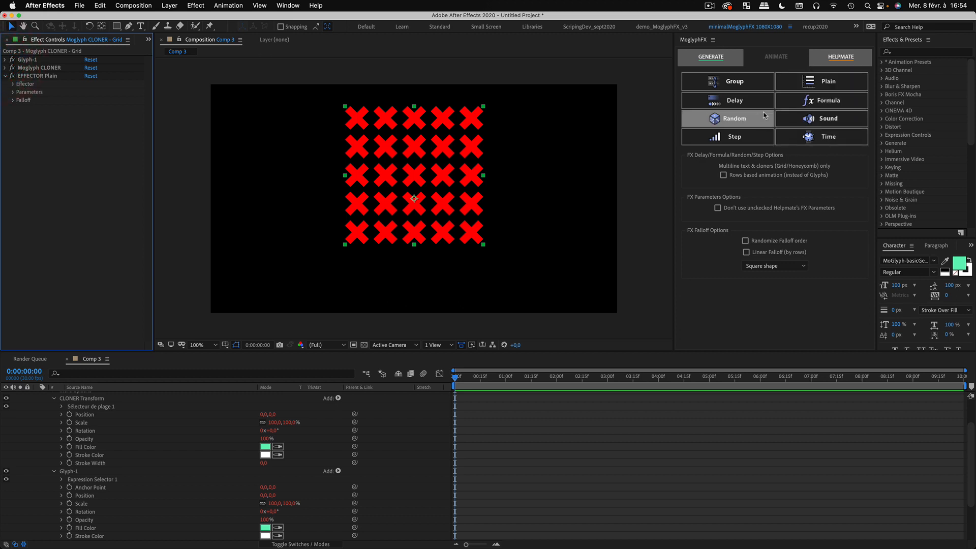
scroll(61, 416, up, 3)
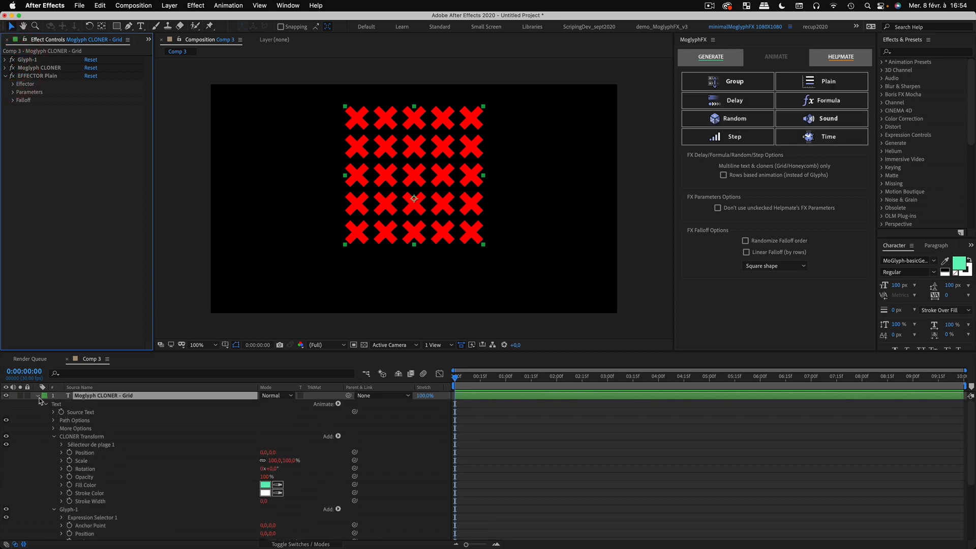
click(38, 396)
- Expand the Plain effector's Transform parameters and fold up the Skew Angle and X, Y and Z rotation dials
click(15, 76)
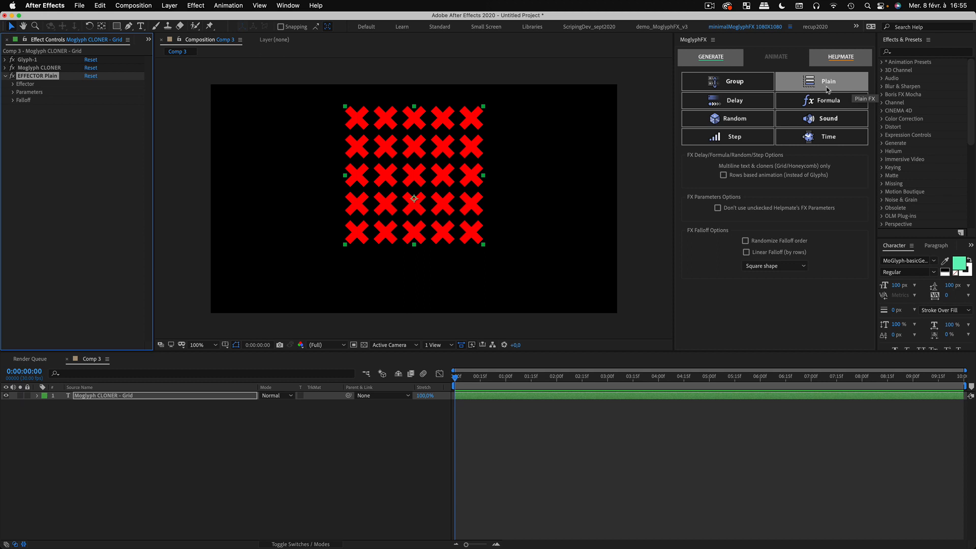
click(13, 93)
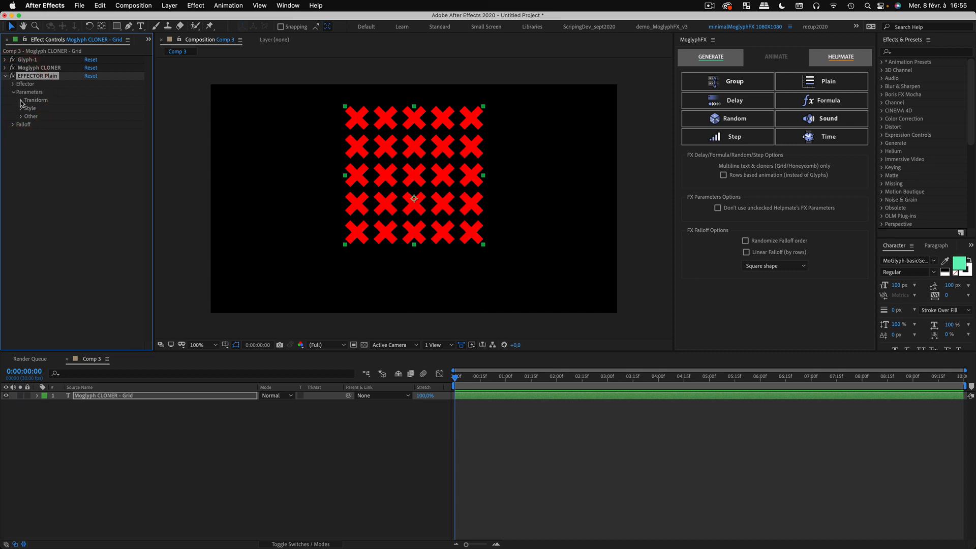
click(20, 100)
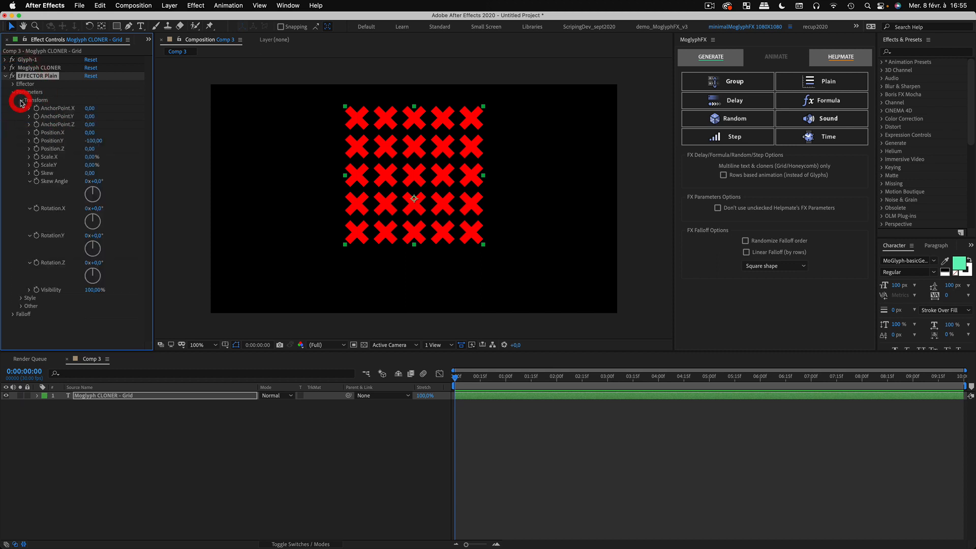
click(29, 181)
click(29, 189)
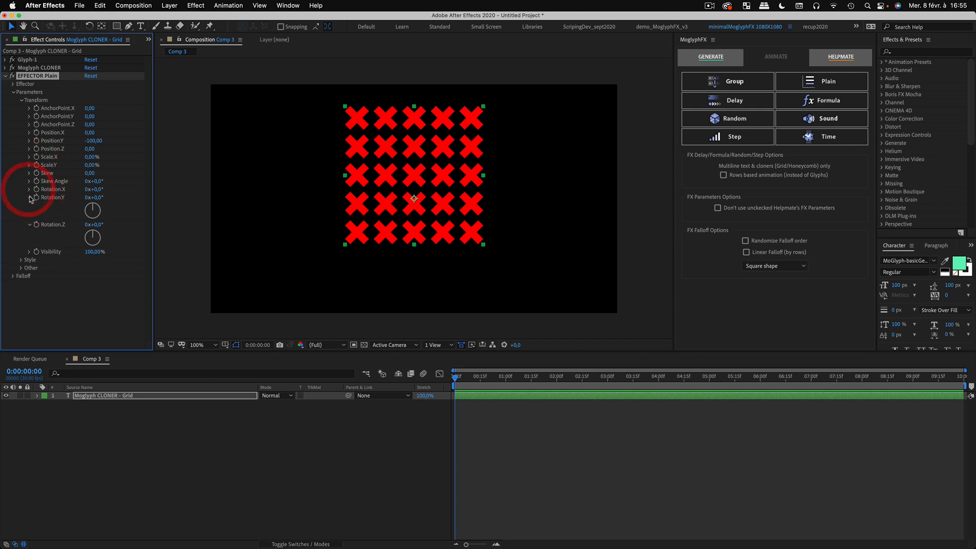
click(29, 197)
click(29, 206)
- Set the Plain effector's Position.Y to 0
click(49, 141)
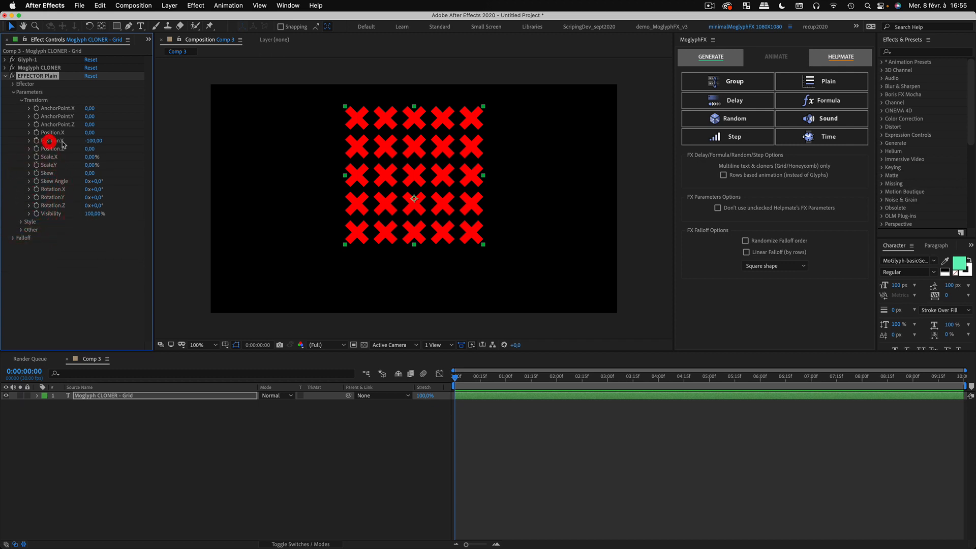
click(93, 141)
click(96, 243)
click(94, 140)
text(0)
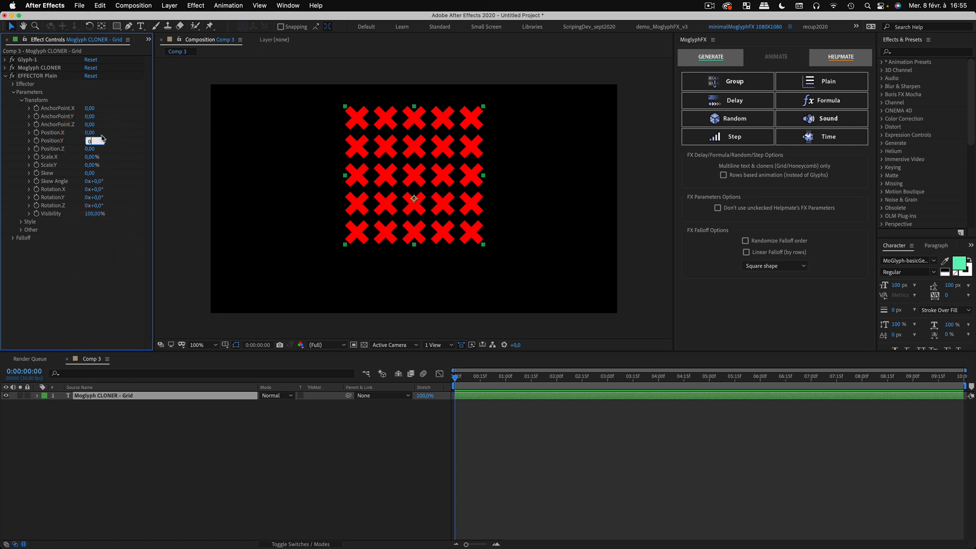
key(Return)
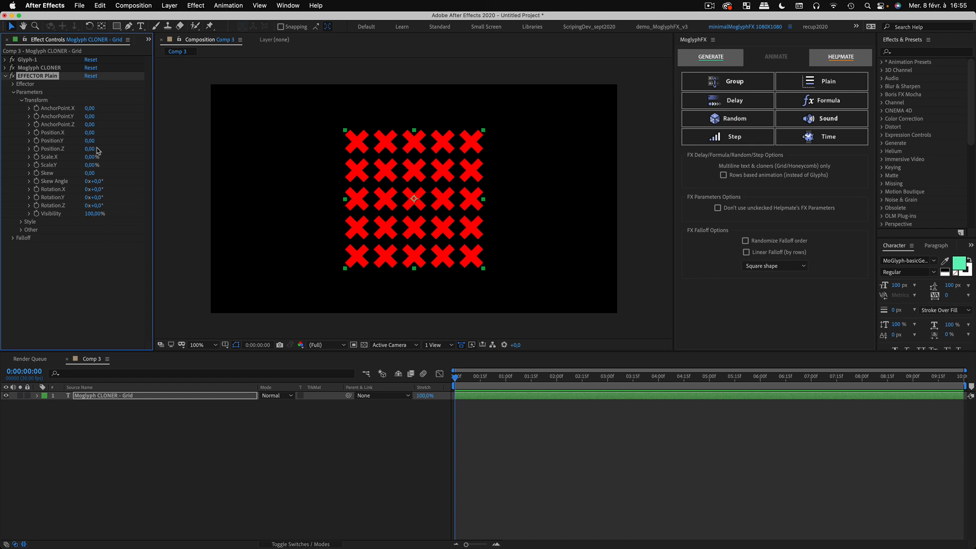
- Try offsetting the clones with the effector's Position values, then undo the changes
mouse_move(89, 142)
mouse_down()
mouse_move(78, 144)
mouse_move(96, 143)
mouse_move(95, 135)
mouse_up()
key(super+z)
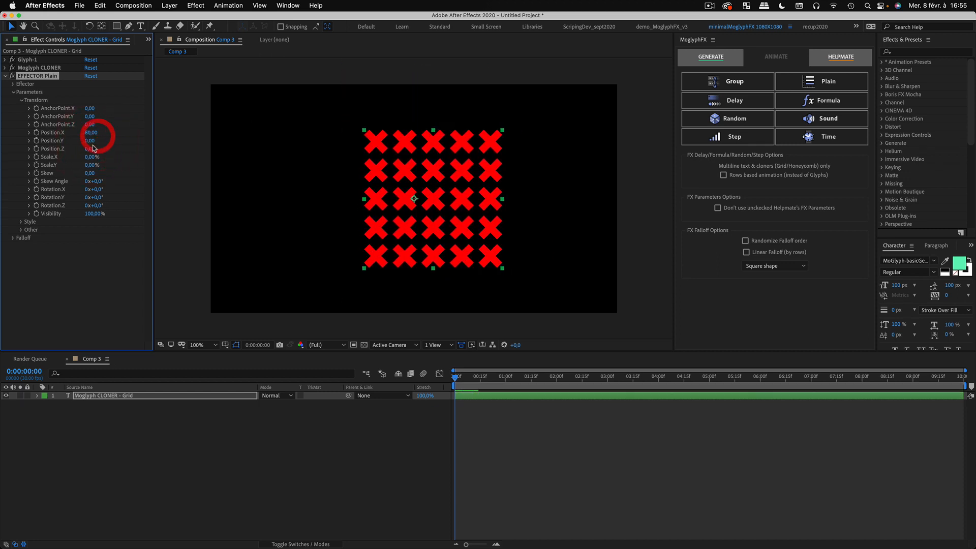
key(super+z)
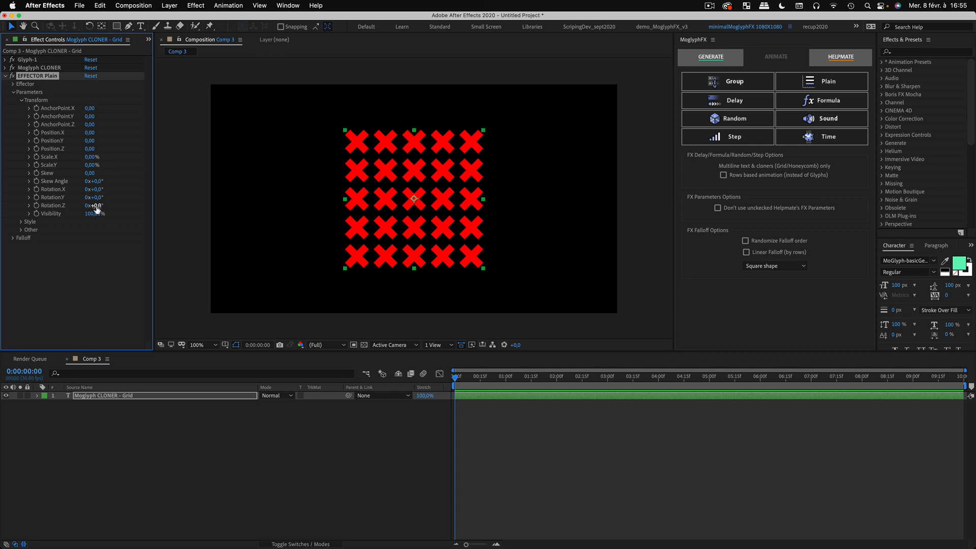
- Try out the effector's Rotation.Z, Skew and AnchorPoint.X values, undoing each change
mouse_move(96, 206)
mouse_down()
mouse_move(227, 220)
mouse_move(110, 219)
mouse_up()
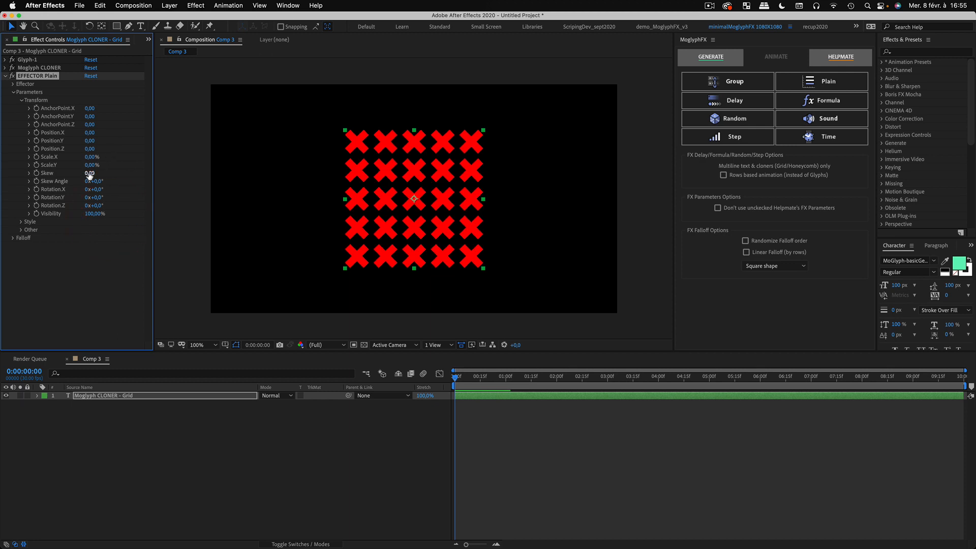
mouse_move(89, 173)
mouse_down()
mouse_move(73, 174)
mouse_move(127, 175)
mouse_move(77, 175)
mouse_move(106, 175)
mouse_up()
key(super+z)
drag(91, 109, 98, 108)
key(super+z)
- Set the effector's AnchorPoint.Y to 100 and rotate the clones 16° with Rotation.Z
click(90, 116)
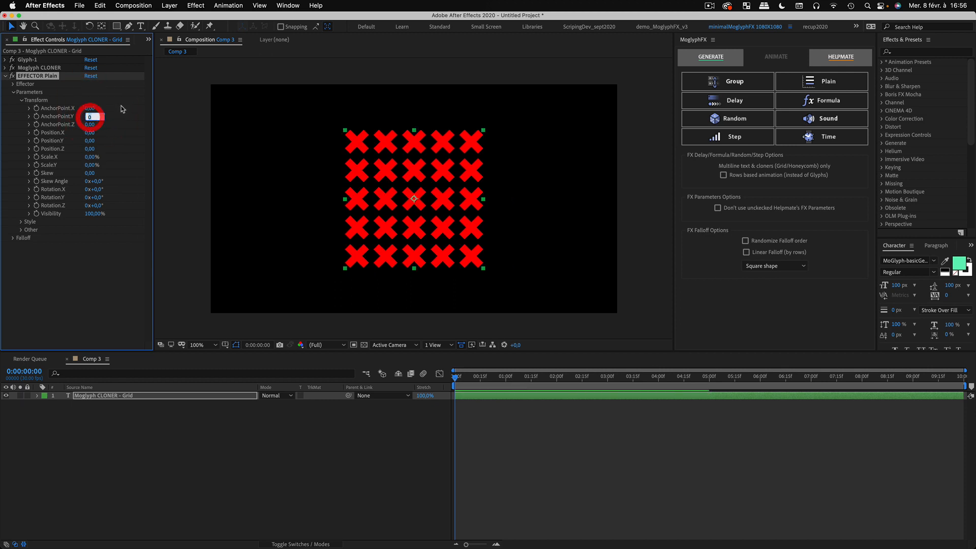
text(100)
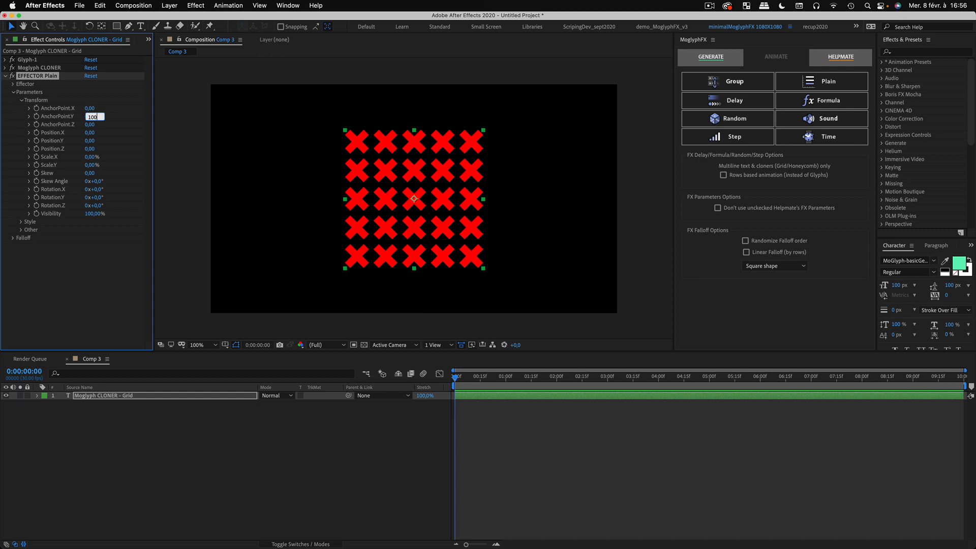
click(85, 278)
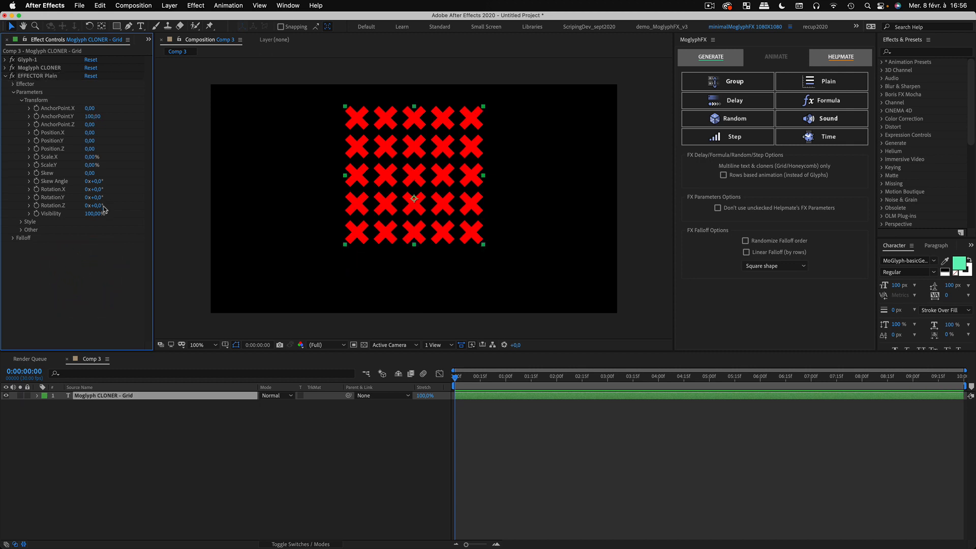
mouse_move(94, 205)
mouse_down()
mouse_move(114, 212)
mouse_move(101, 212)
mouse_up()
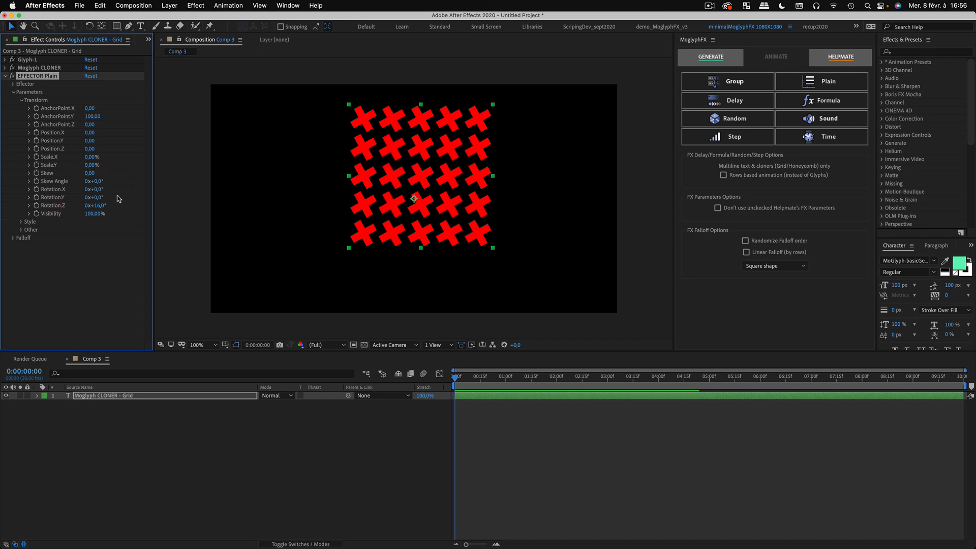
- Reset the effector's AnchorPoint.Y and Rotation.Z to 0
click(93, 117)
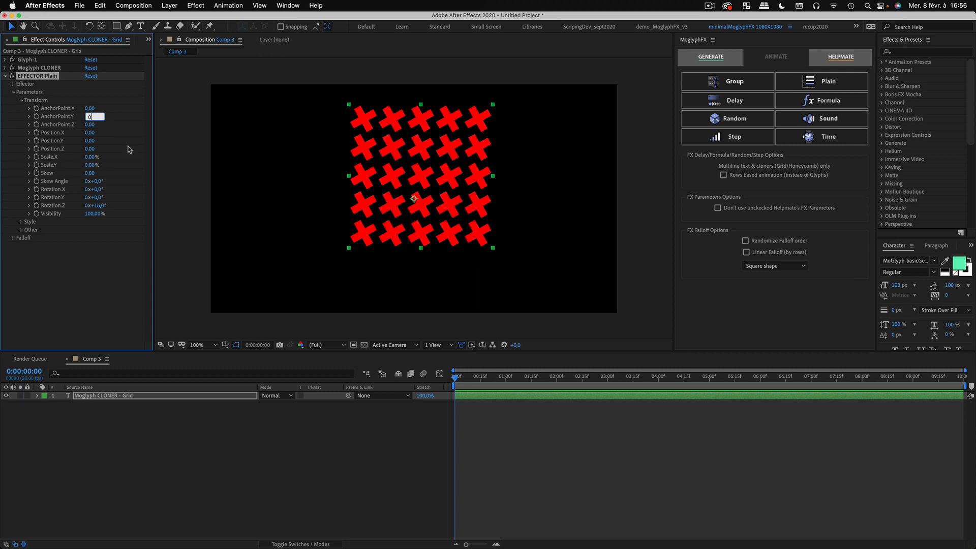
click(98, 271)
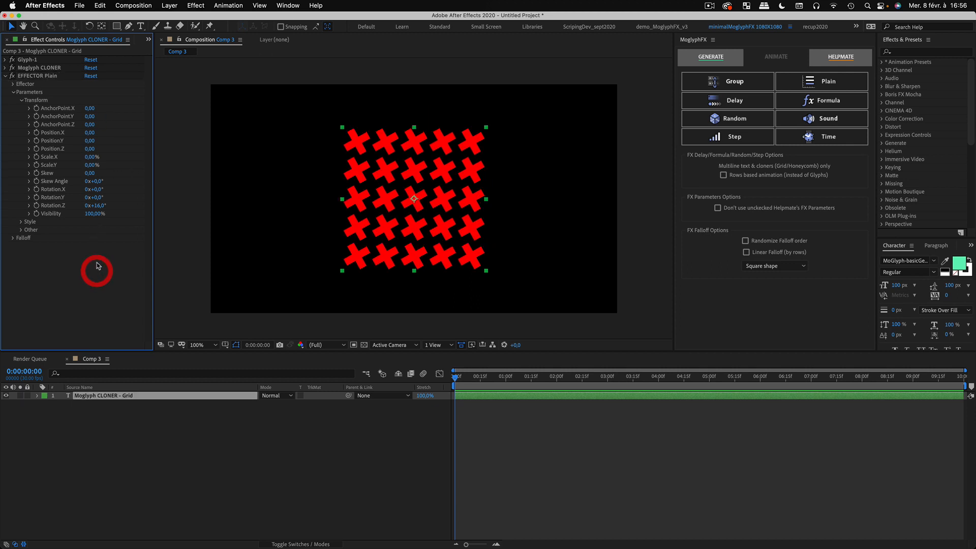
drag(98, 206, 98, 213)
click(96, 205)
text(0)
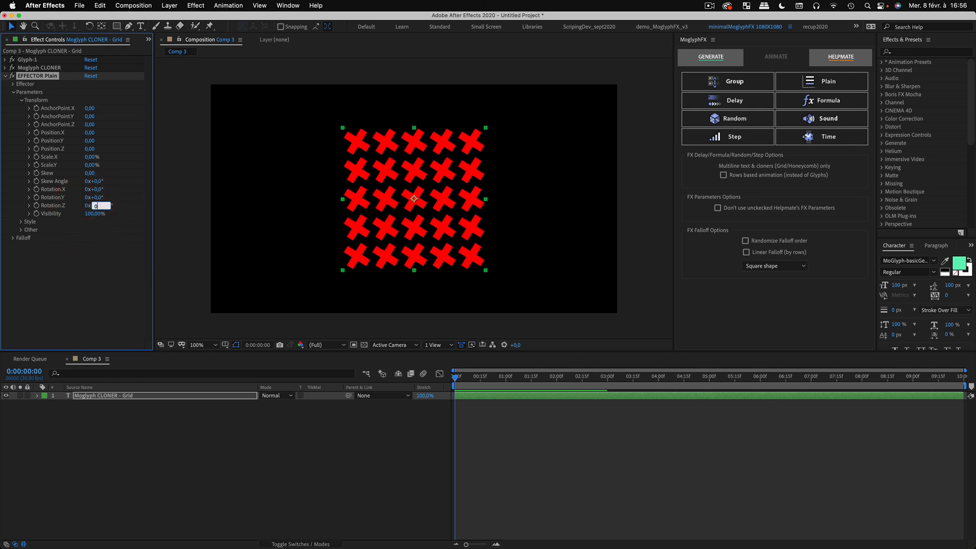
click(96, 267)
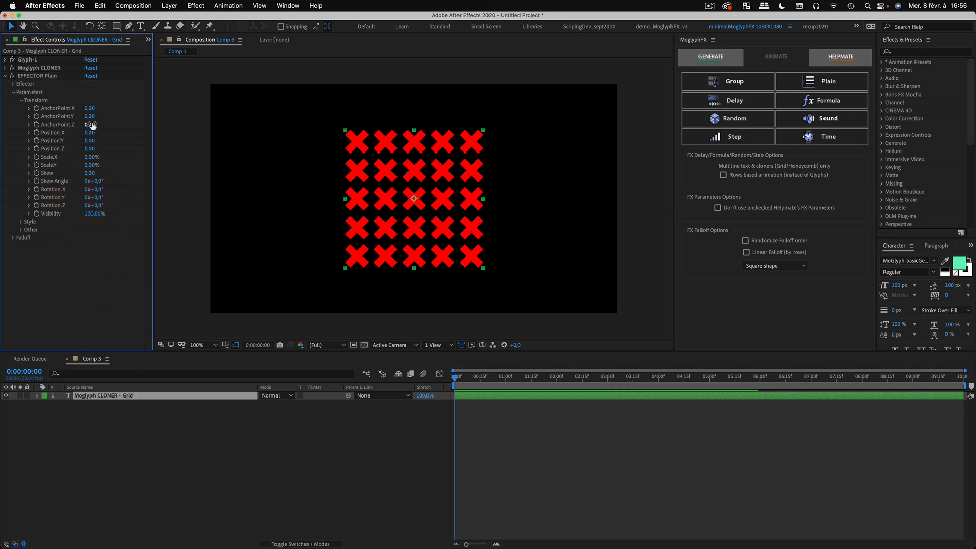
- Set the effector's Position.Y to -100 and fold up its Transform and Parameters groups
drag(92, 142, 53, 143)
click(91, 141)
text(-100)
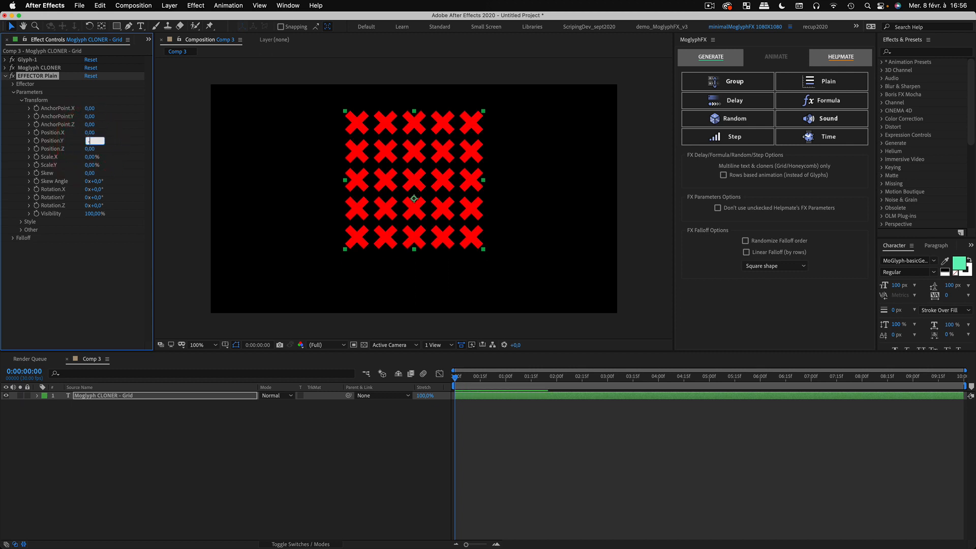
click(60, 266)
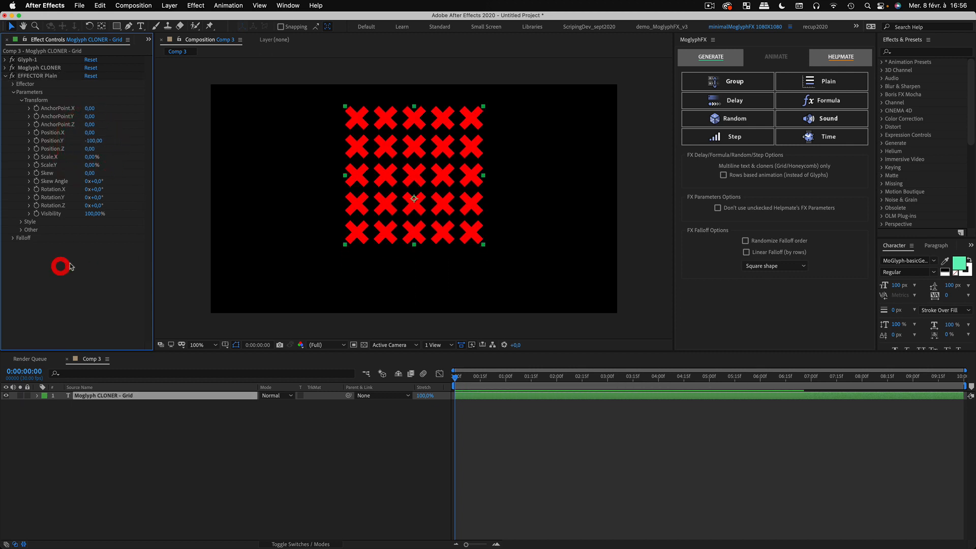
click(22, 100)
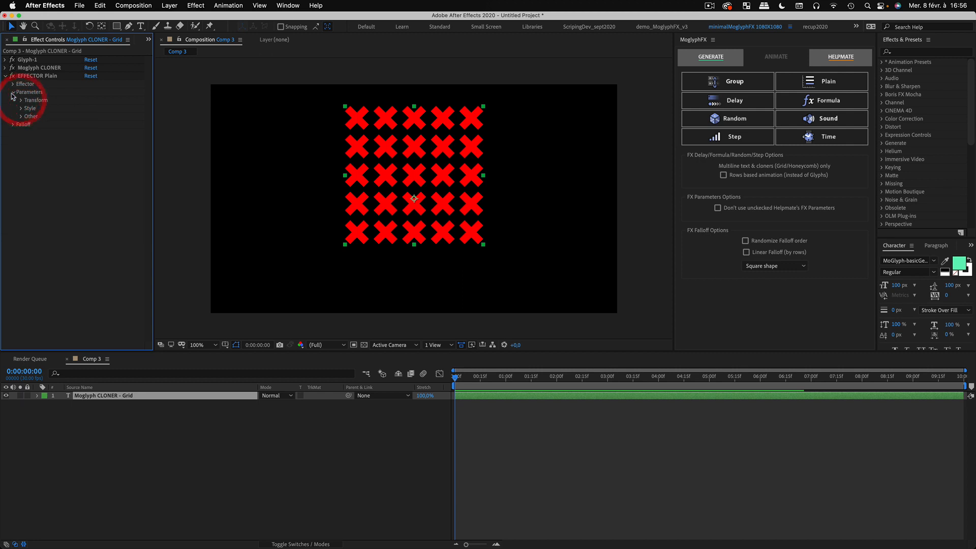
click(14, 92)
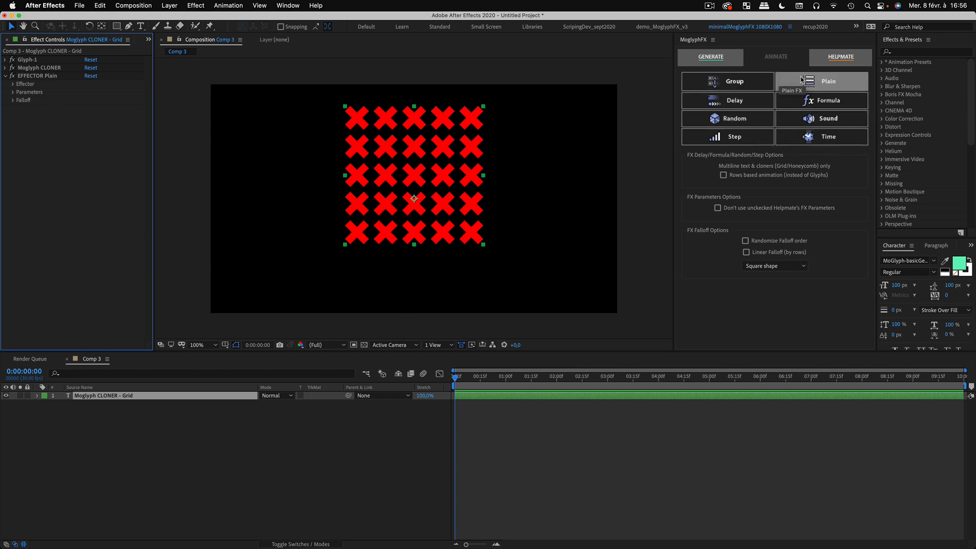
click(36, 143)
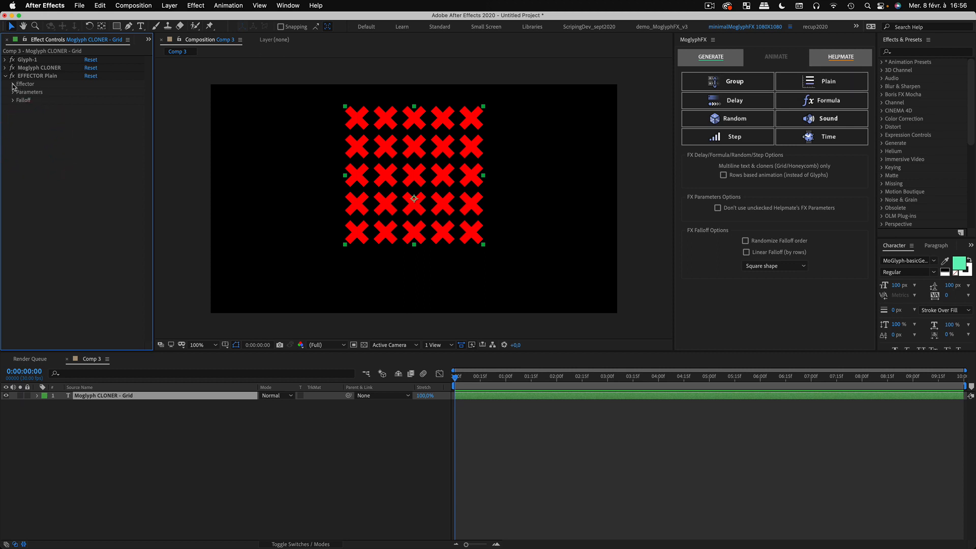
- Expand the Plain effector's Effector group, try out its Strength and set it to 0%
click(13, 83)
mouse_move(92, 92)
mouse_down()
mouse_move(79, 92)
mouse_move(101, 98)
mouse_up()
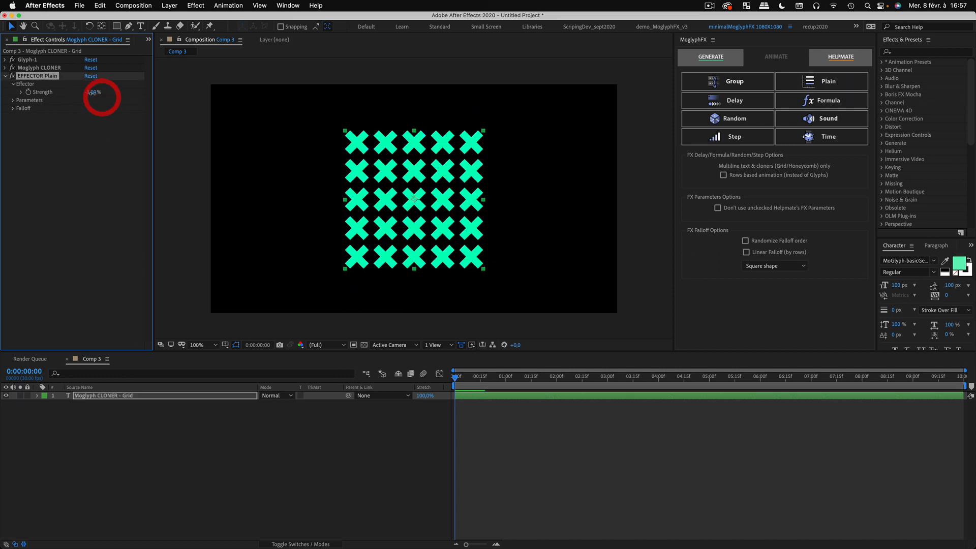
click(94, 92)
text(0)
click(105, 176)
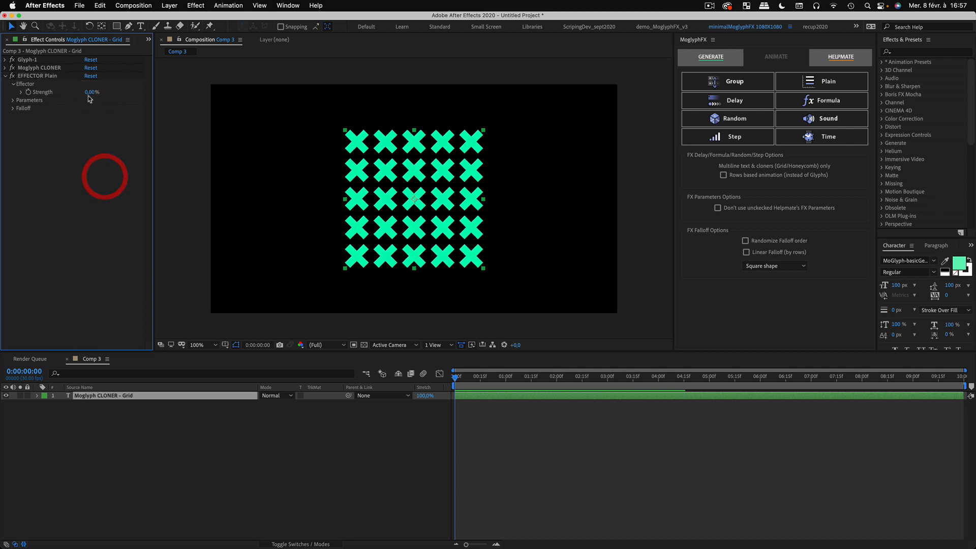
- Set the Plain effector's Strength to 100%
click(91, 92)
text(100)
click(92, 153)
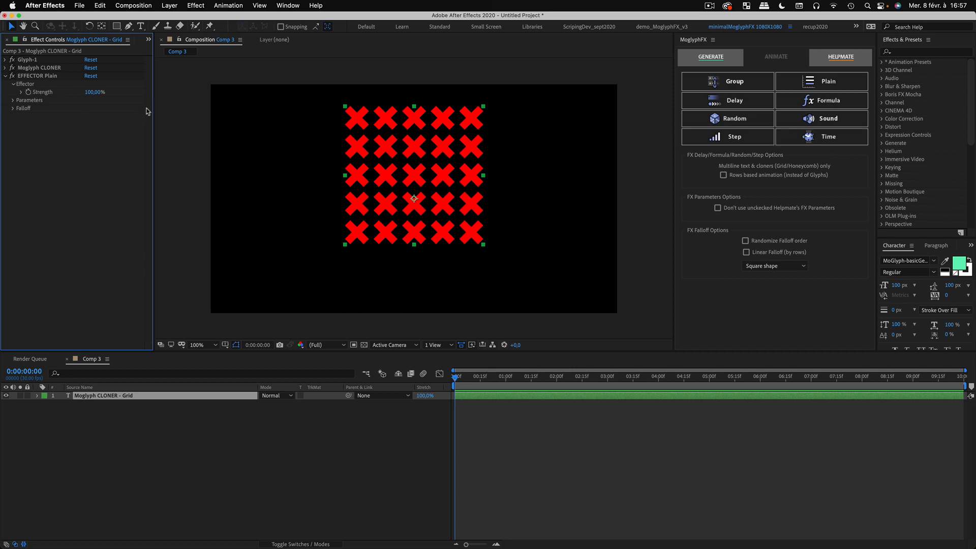
- Examine the effector's Transform and Style parameters, folding up the Fill Hue and Stroke Hue dials
click(14, 85)
click(13, 92)
click(20, 101)
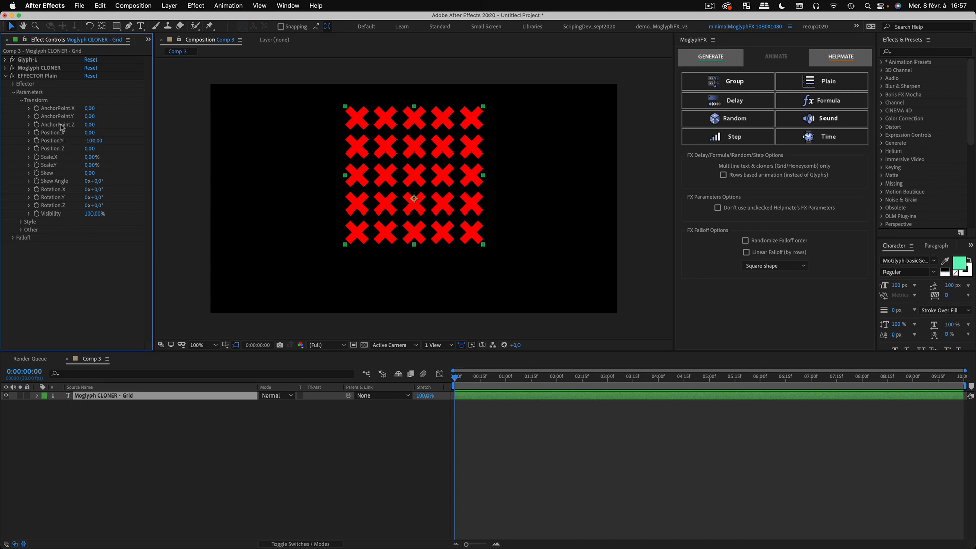
click(22, 101)
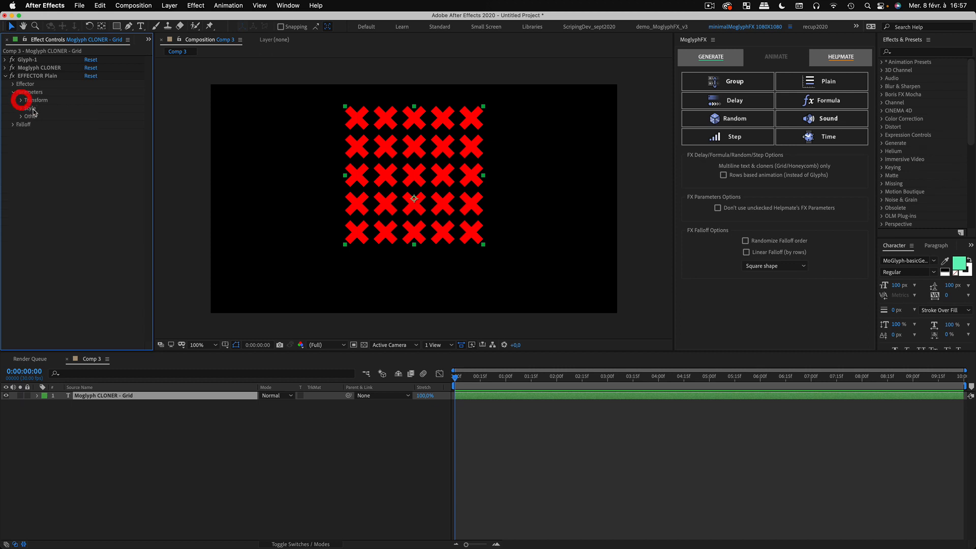
click(21, 108)
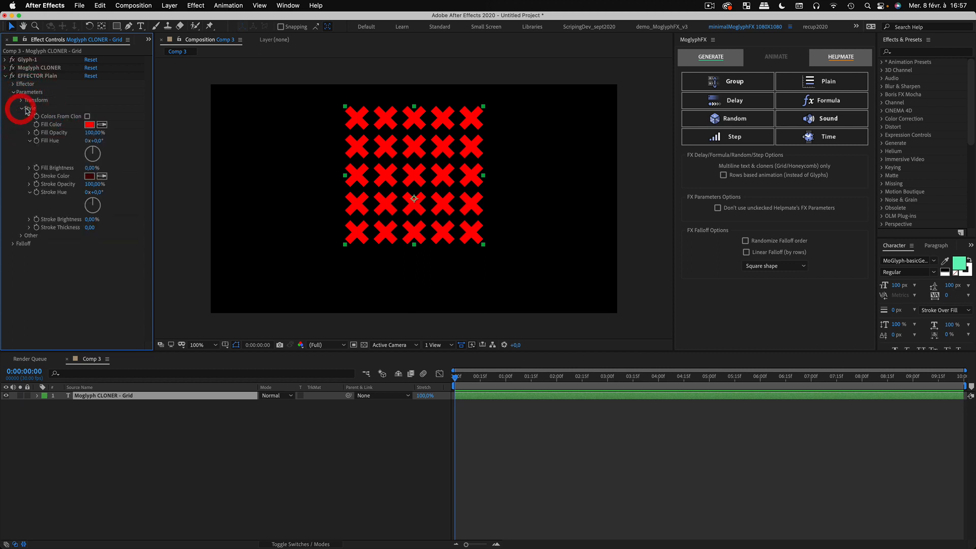
click(29, 140)
click(29, 173)
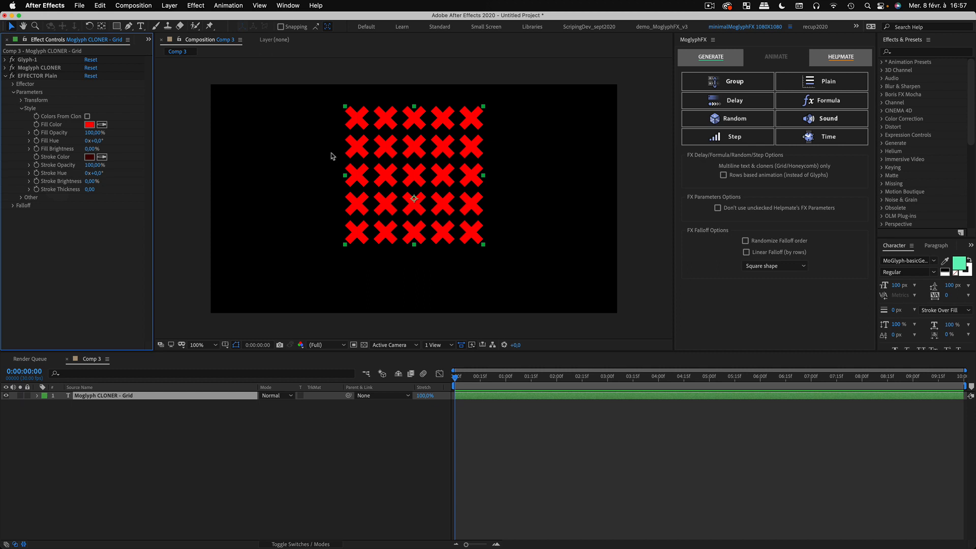
- Expand the effector's Other parameters, try Modify Glyph at 8 and undo the change
click(21, 108)
click(21, 116)
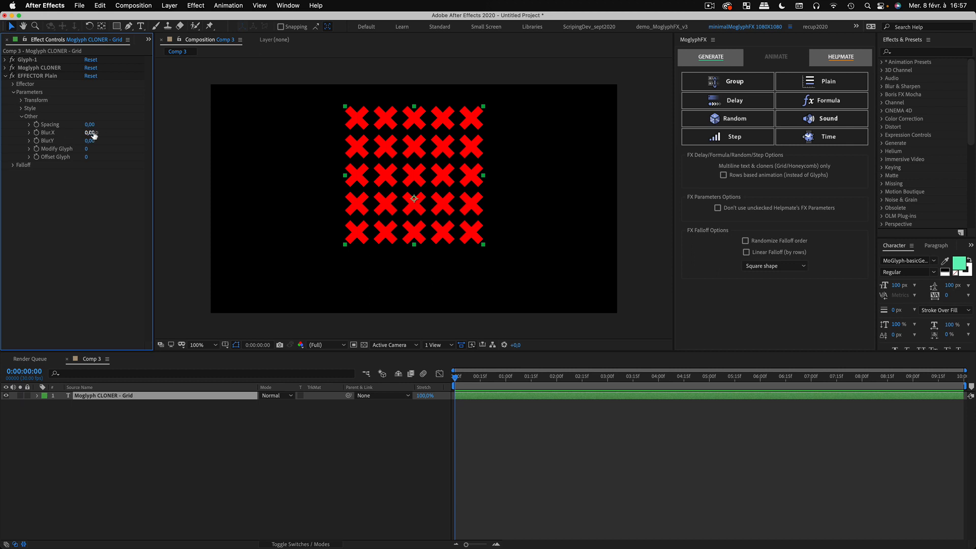
mouse_move(90, 133)
mouse_down()
mouse_move(100, 134)
mouse_move(90, 151)
mouse_up()
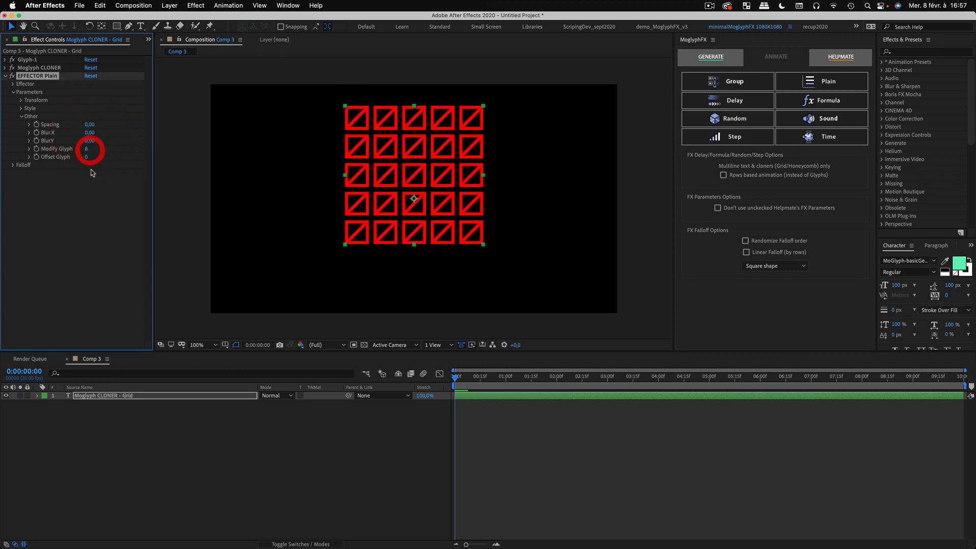
key(super+z)
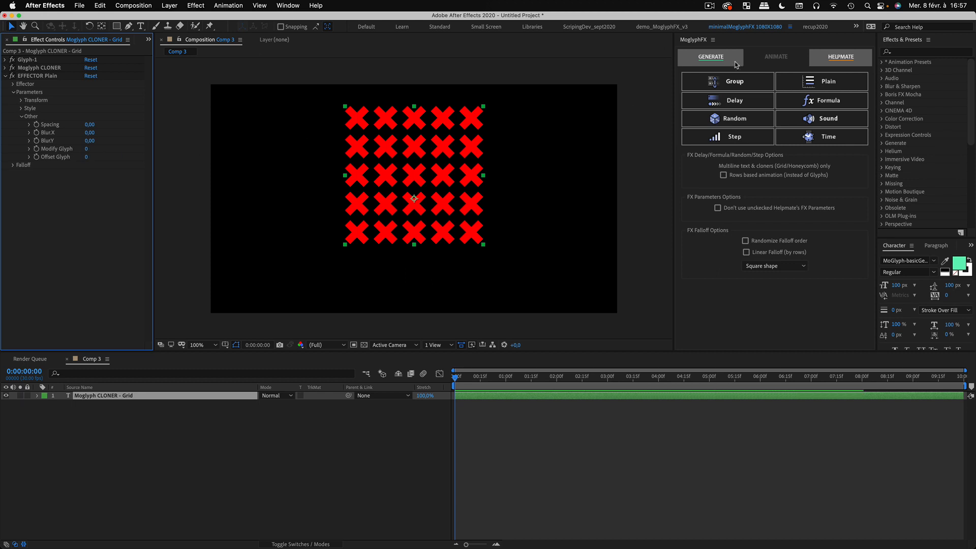
- Open MoglyphFX's glyph shape chooser for adding a new glyph and move it clear of the composition
click(711, 57)
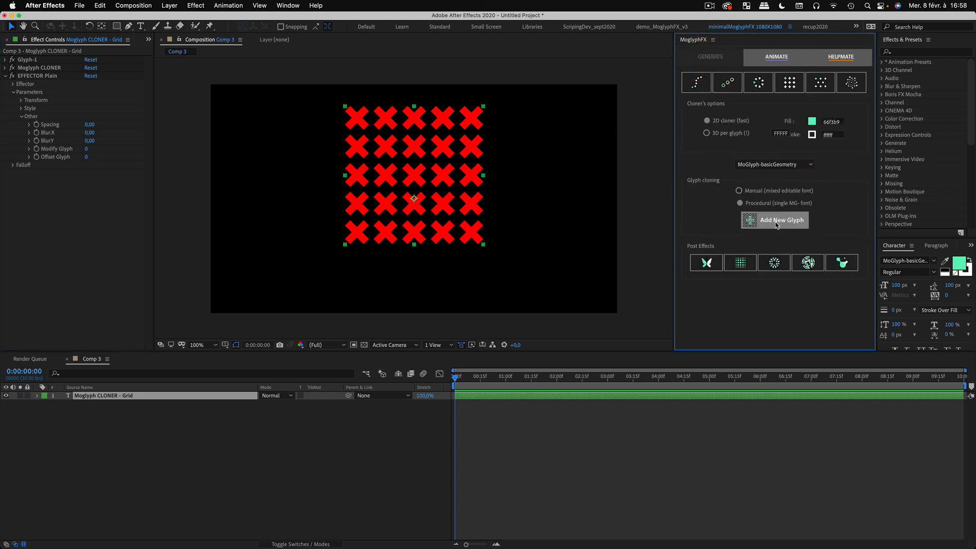
click(776, 225)
drag(542, 121, 730, 138)
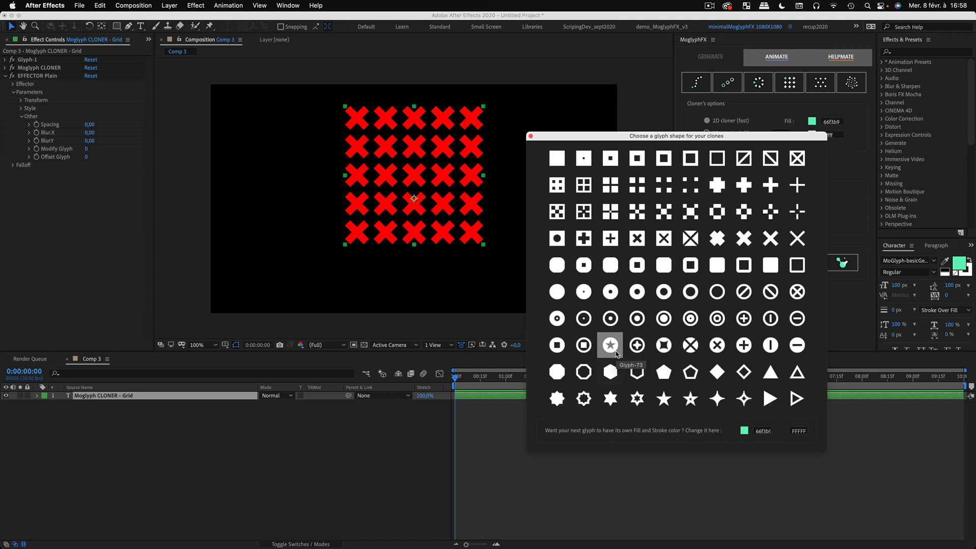
- Close the glyph shape chooser and set the Plain effector's Modify Glyph to 73
click(530, 137)
click(86, 149)
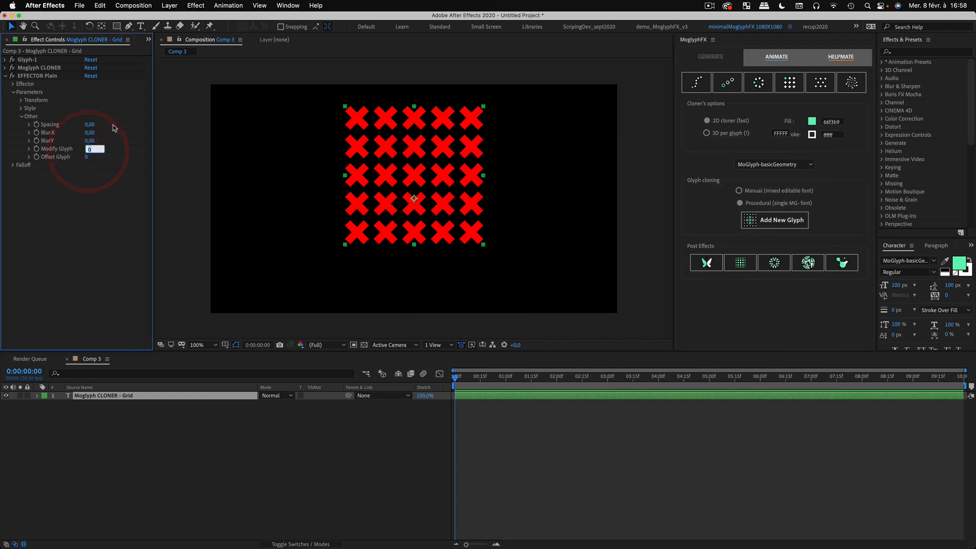
text(73)
click(80, 212)
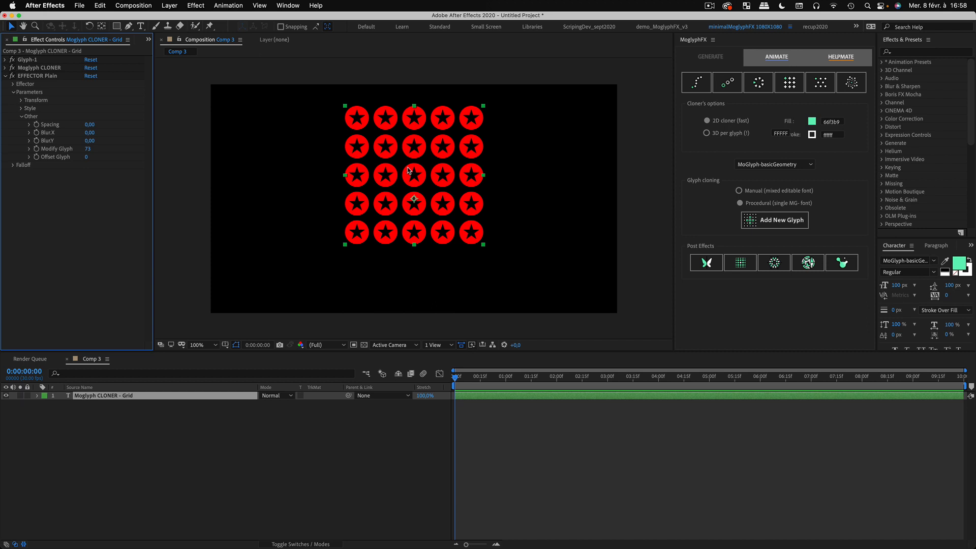
- Reveal the effector's Style parameters beside the cloner's Object and Transform parameters, widening the Effect Controls to read the full names
click(21, 109)
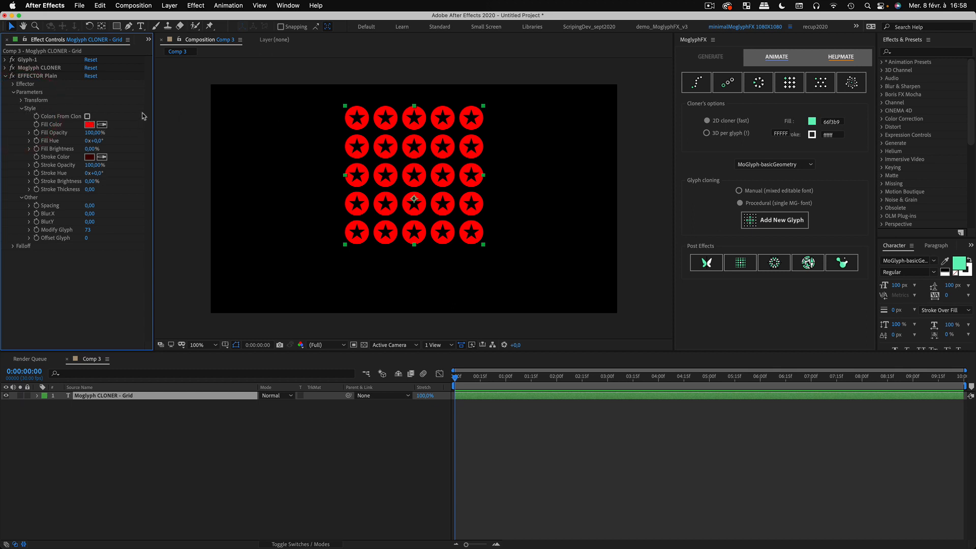
drag(153, 109, 186, 109)
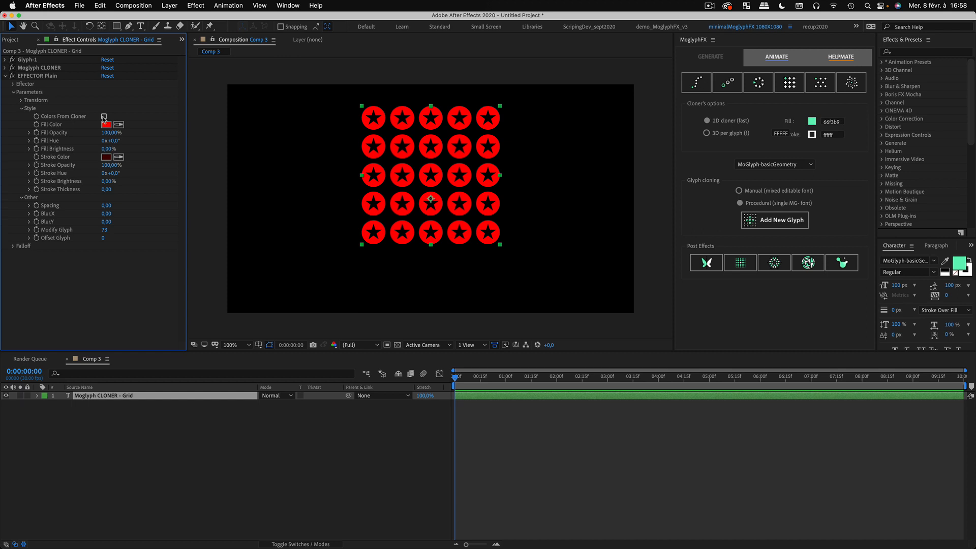
click(5, 68)
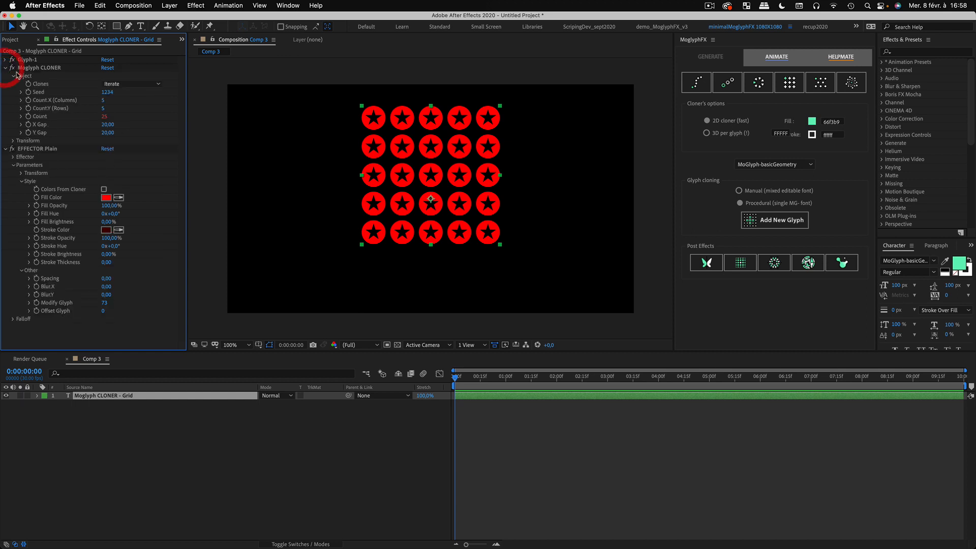
click(13, 141)
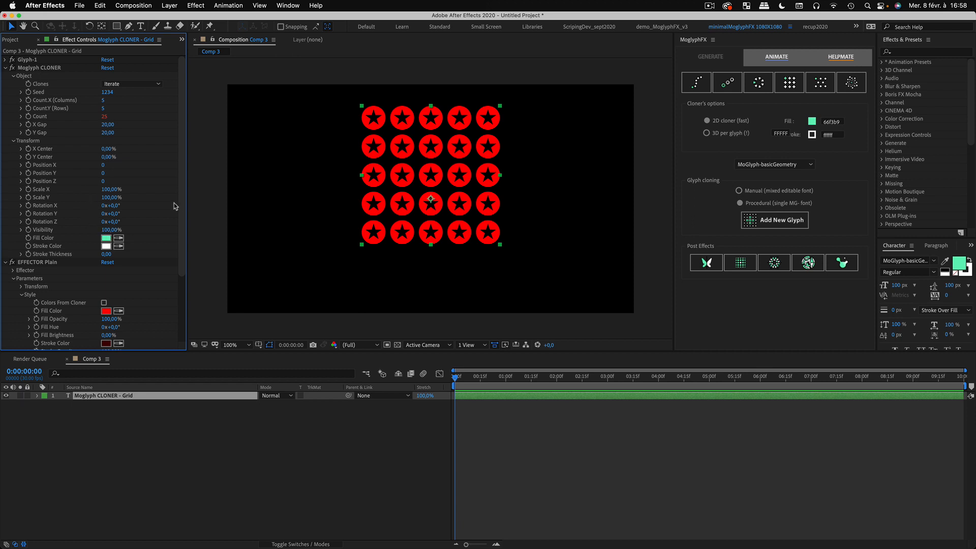
drag(175, 207, 173, 270)
- Try the effector's Colors From Cloner option on and off twice, finishing with it off
click(104, 216)
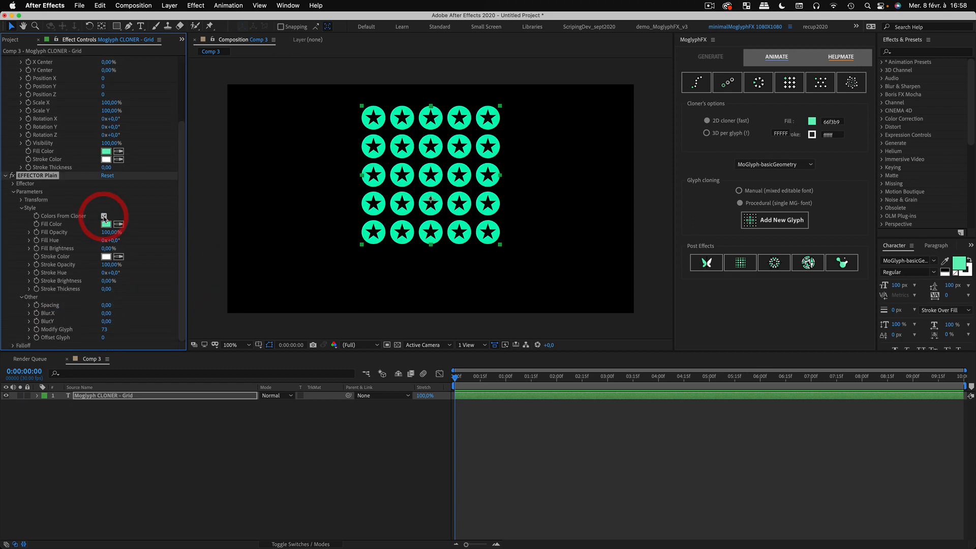
click(104, 216)
click(104, 216)
click(104, 216)
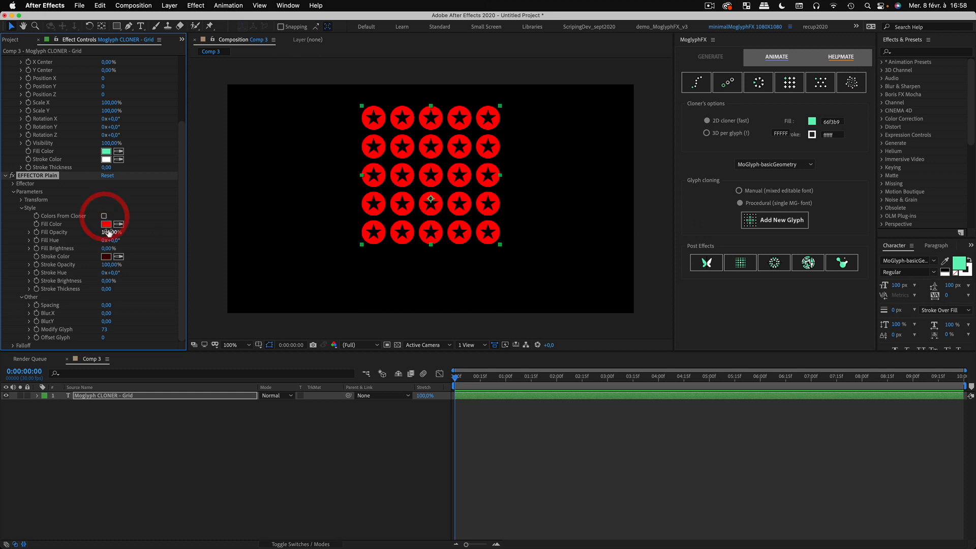
- Set the Plain effector's Fill Color to orange FFAD00
click(105, 224)
drag(540, 363, 448, 320)
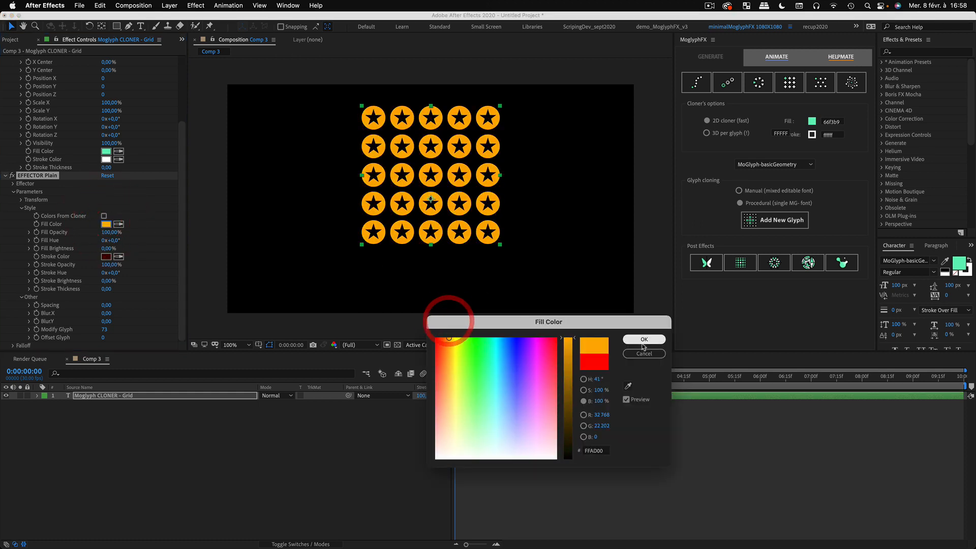
click(644, 339)
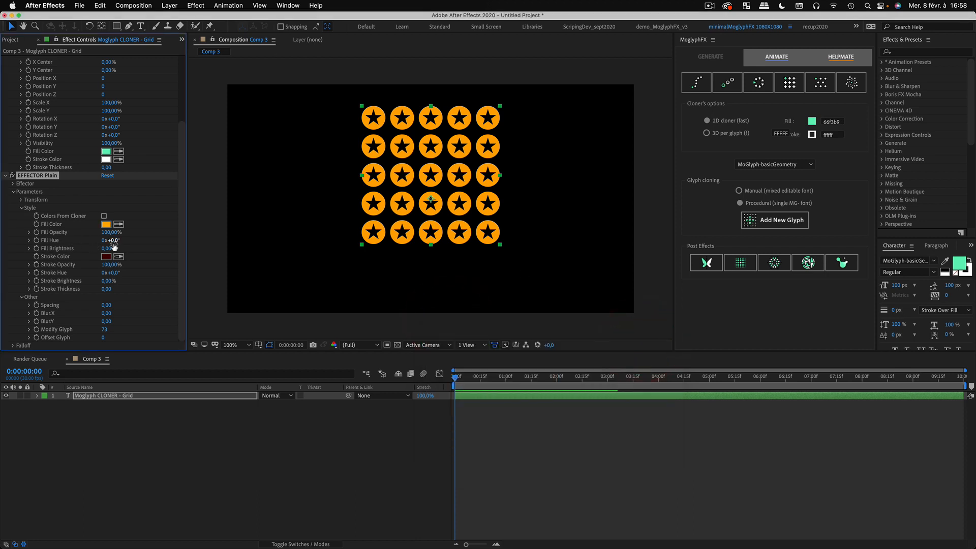
- Try a higher Fill Brightness and a Stroke Thickness of 16 on the effector, undoing each change
drag(109, 249, 122, 248)
key(super+z)
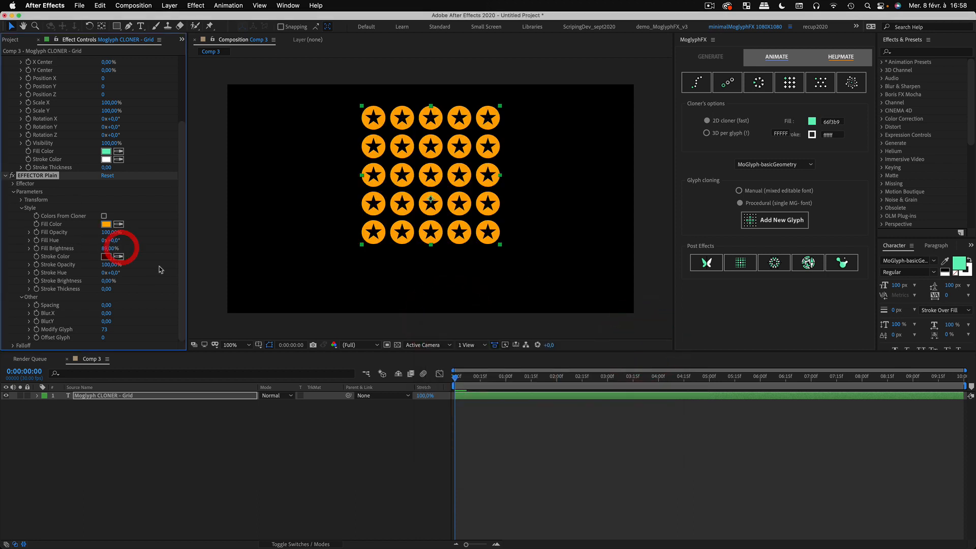
drag(107, 289, 119, 295)
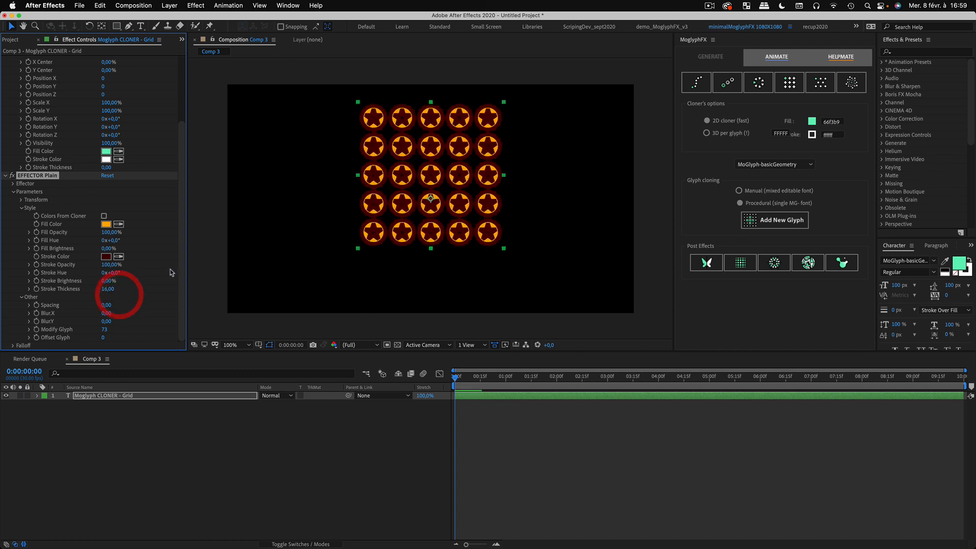
key(super+z)
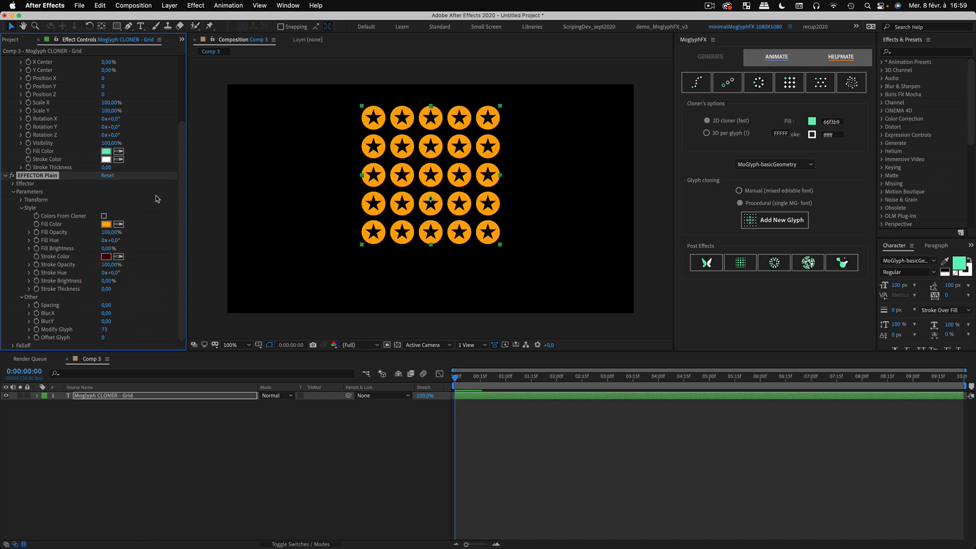
- Fold up the effector's Parameters and the cloner settings, show MoglyphFX's Animate tools, and expand the effector's Falloff parameters
click(14, 192)
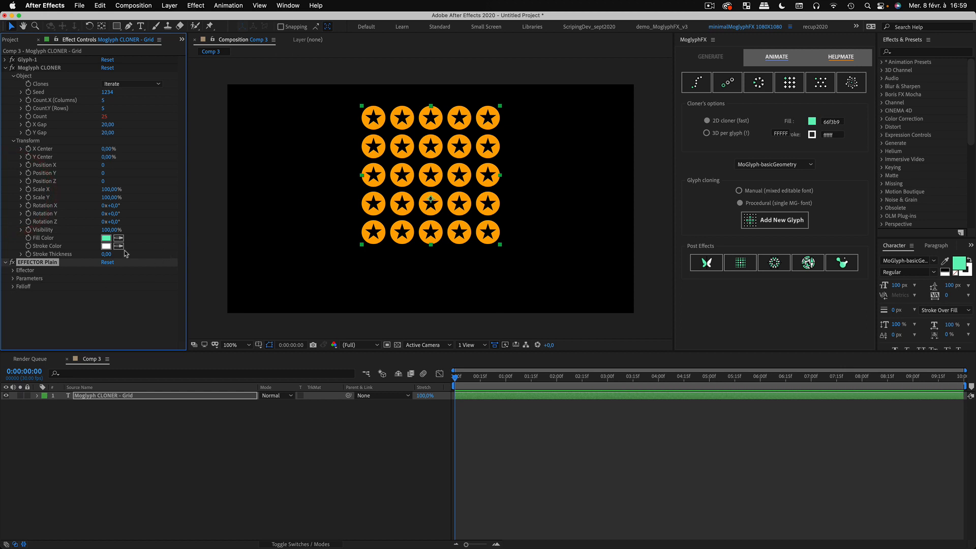
click(5, 69)
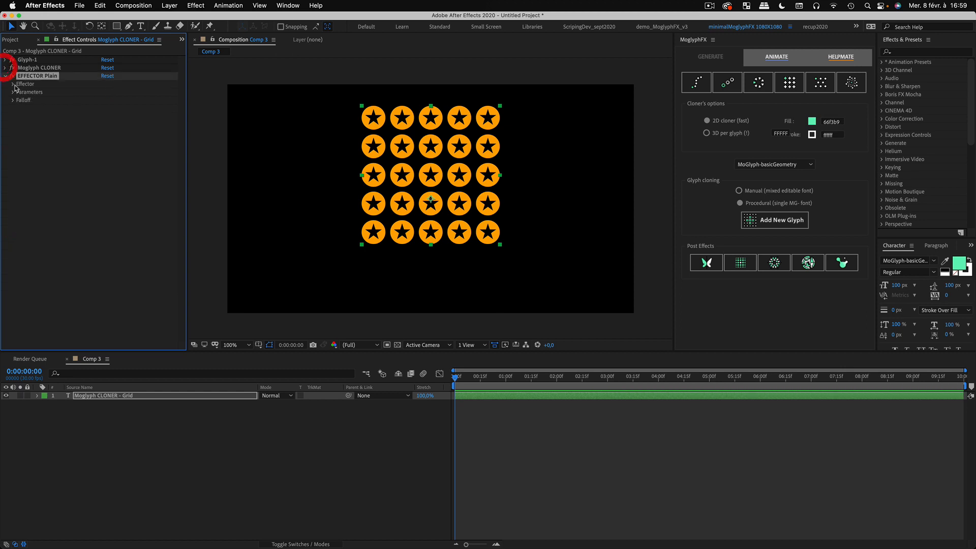
click(781, 59)
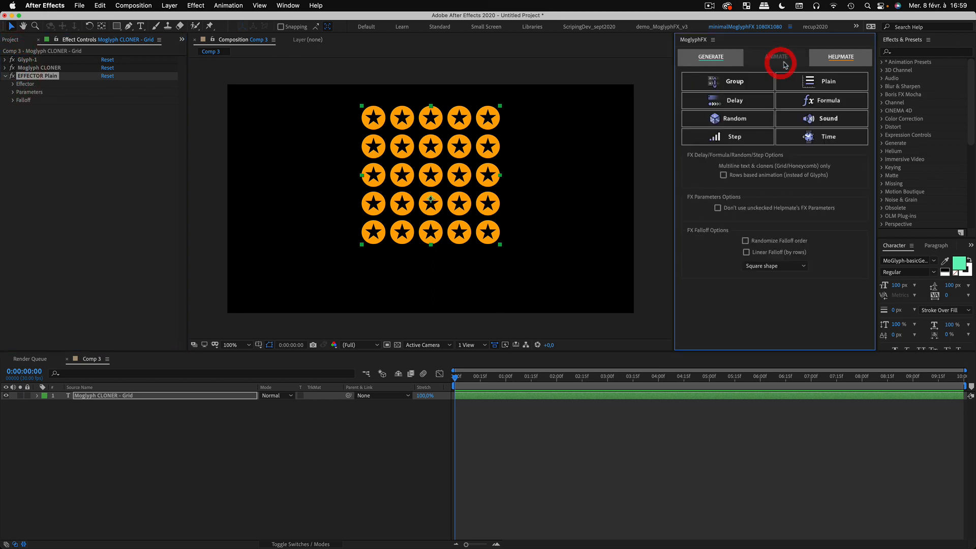
click(43, 135)
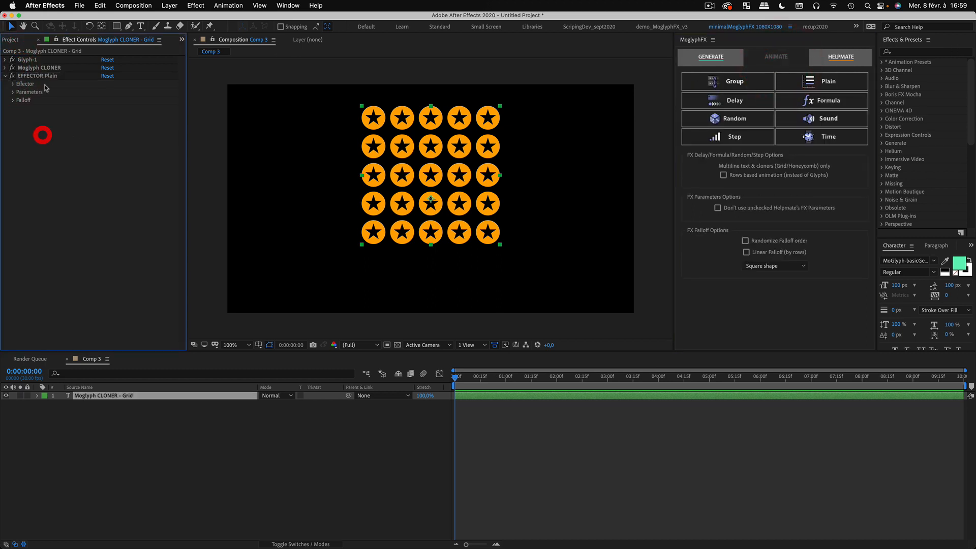
click(14, 101)
click(14, 101)
click(55, 136)
click(13, 101)
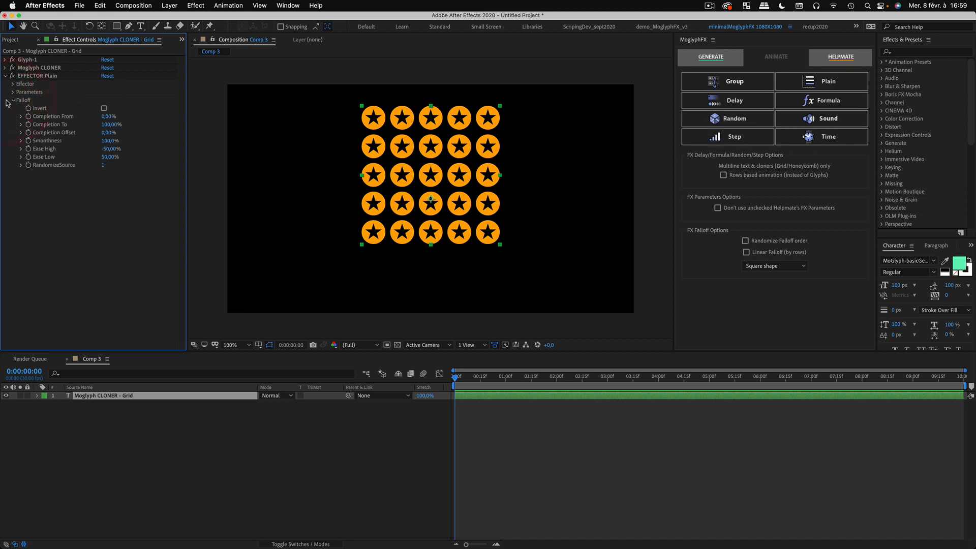
- Lower the falloff's Completion To gradually and set it to 10%
click(53, 126)
mouse_move(108, 127)
mouse_down()
mouse_move(68, 130)
mouse_move(110, 125)
mouse_up()
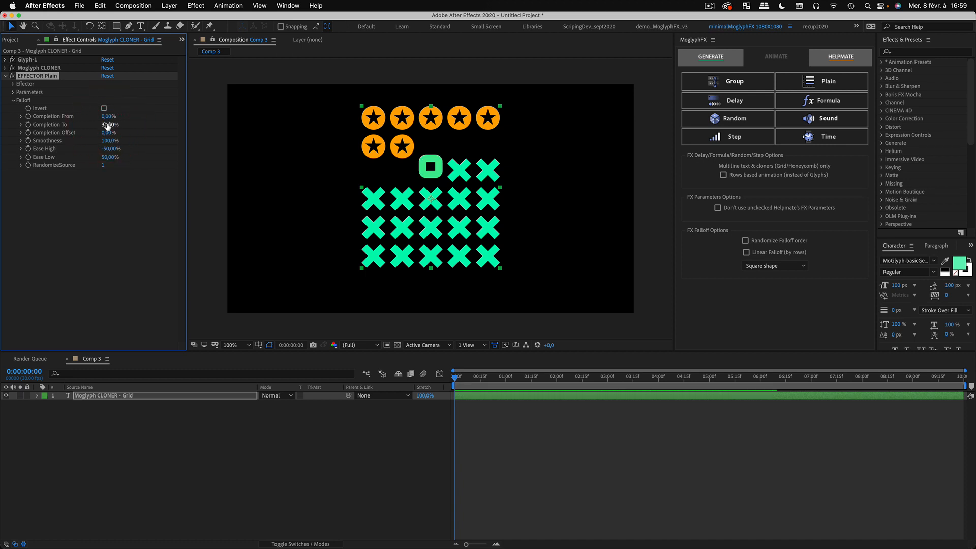
click(107, 125)
text(10)
click(116, 201)
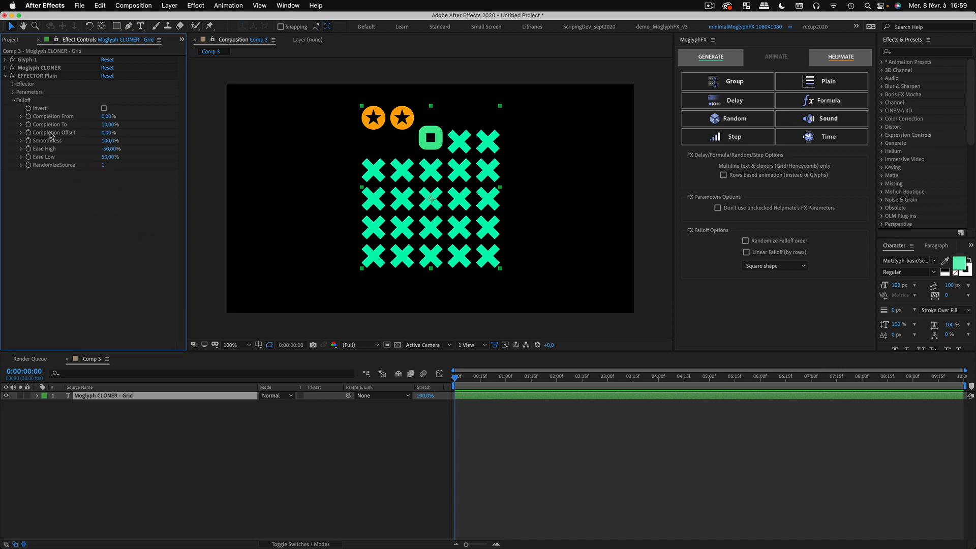
- Set the falloff's Completion To to 25% and Completion From to 10%
click(108, 124)
text(205)
click(120, 196)
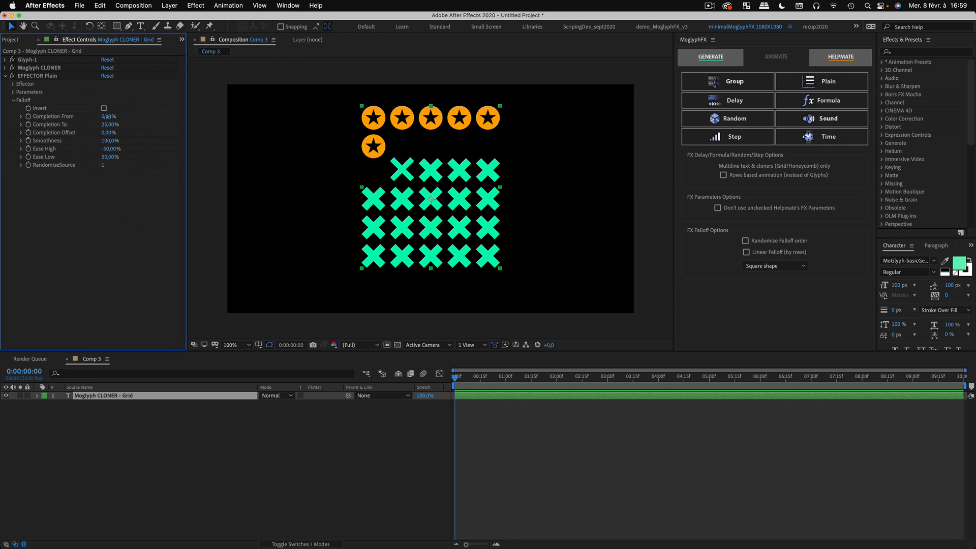
click(108, 116)
text(10)
click(133, 223)
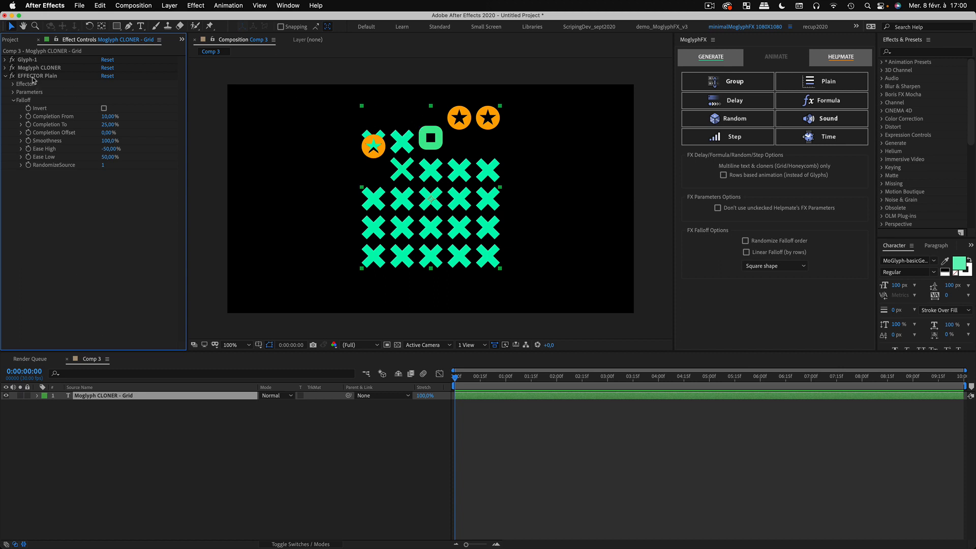
- Slide the falloff's Completion Offset up to 66% and back down to 31%, moving the affected range through the grid
click(47, 135)
drag(106, 133, 157, 146)
click(94, 428)
click(88, 397)
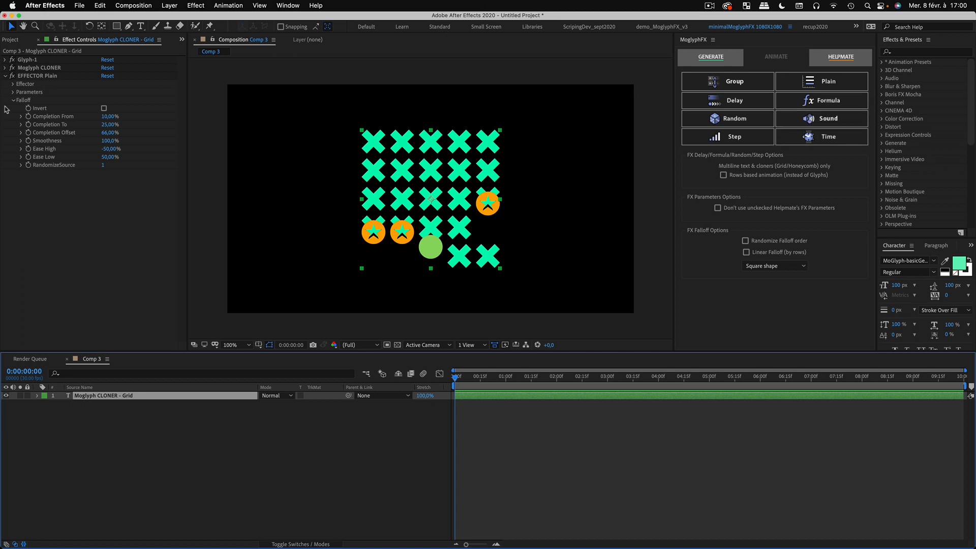
click(101, 188)
drag(112, 135, 95, 134)
- Set the falloff's Completion From to 0% and Completion To to 50%
click(112, 116)
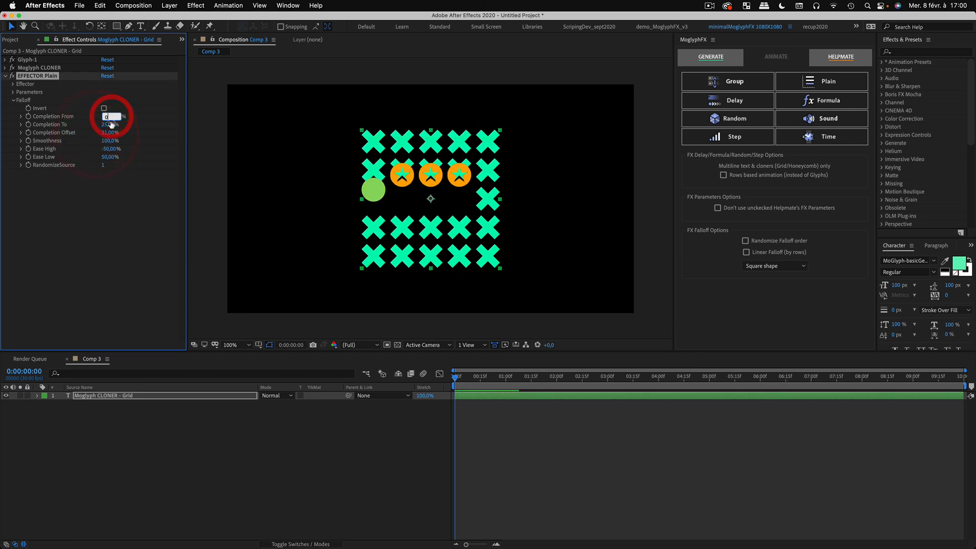
text(0)
click(110, 124)
text(50)
click(110, 234)
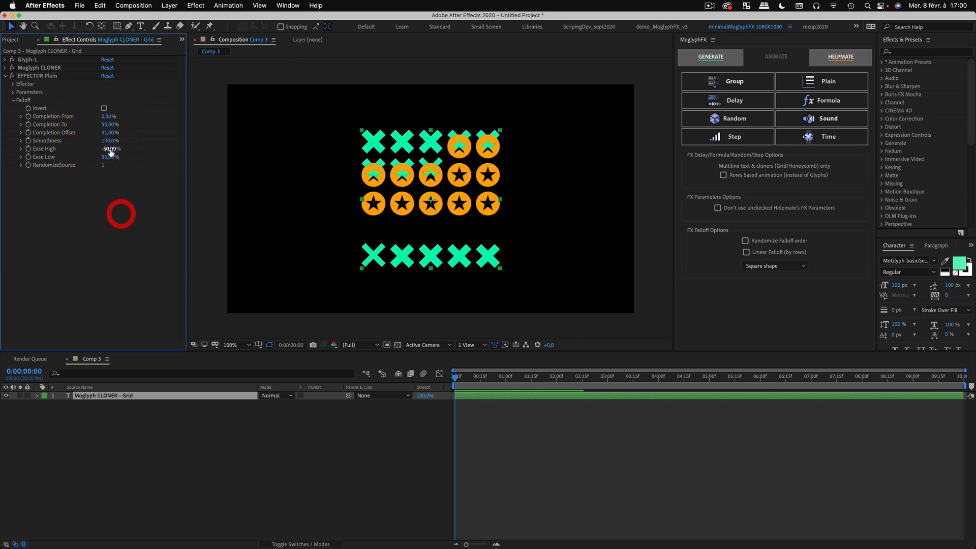
- Vary the falloff's Completion Offset between 1% and 10%, leaving it at 8%
drag(107, 133, 98, 135)
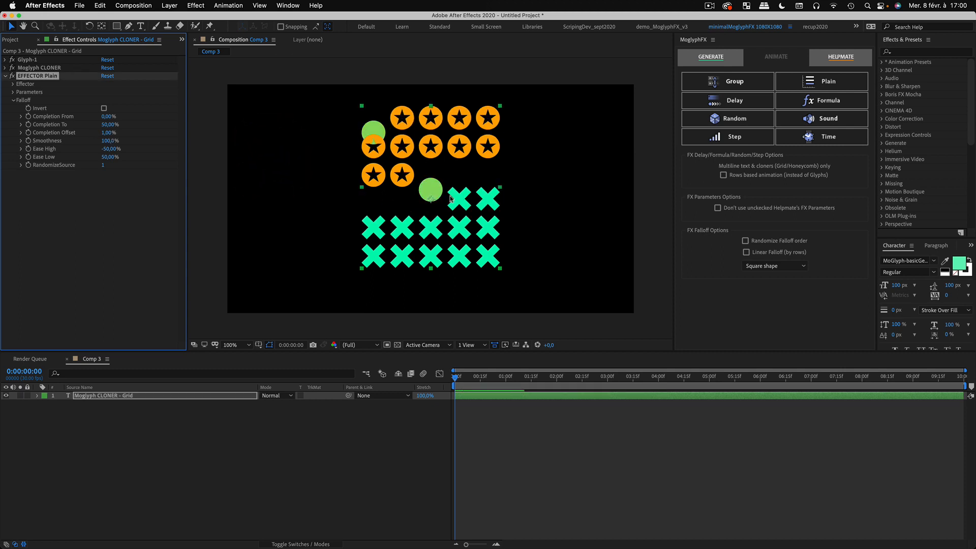
click(109, 133)
text(10)
key(Return)
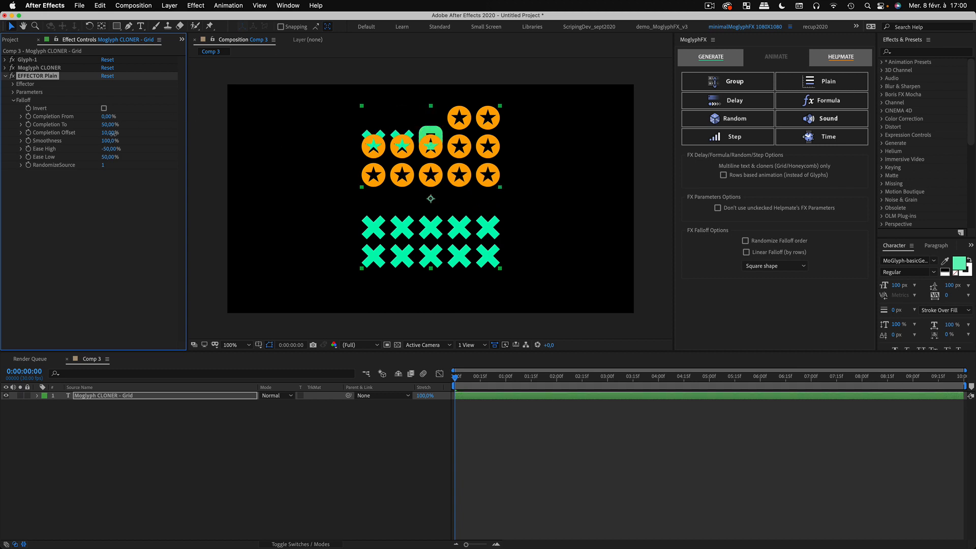
drag(114, 134, 113, 134)
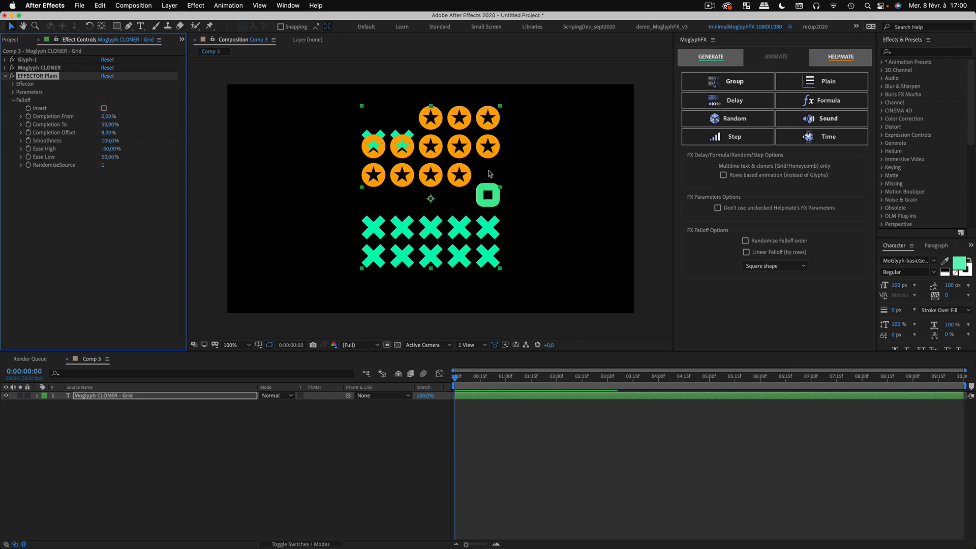
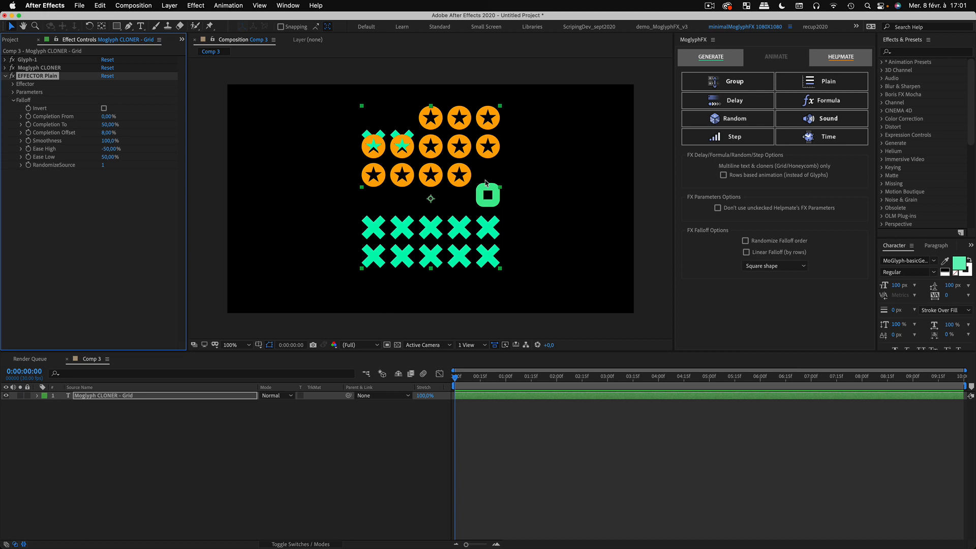
- Set the falloff's Smoothness to 0% and slide its Completion Offset to 37%
click(79, 203)
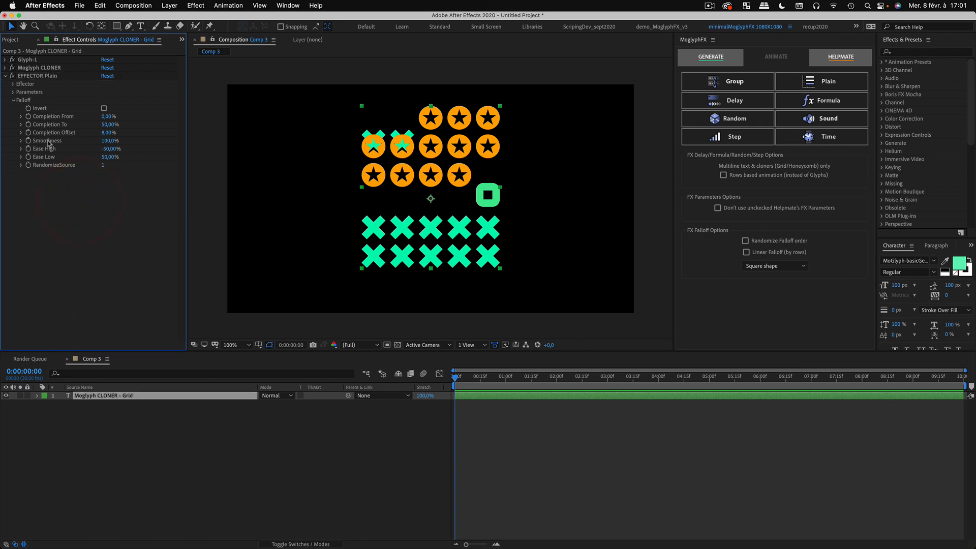
click(42, 145)
click(108, 141)
click(105, 231)
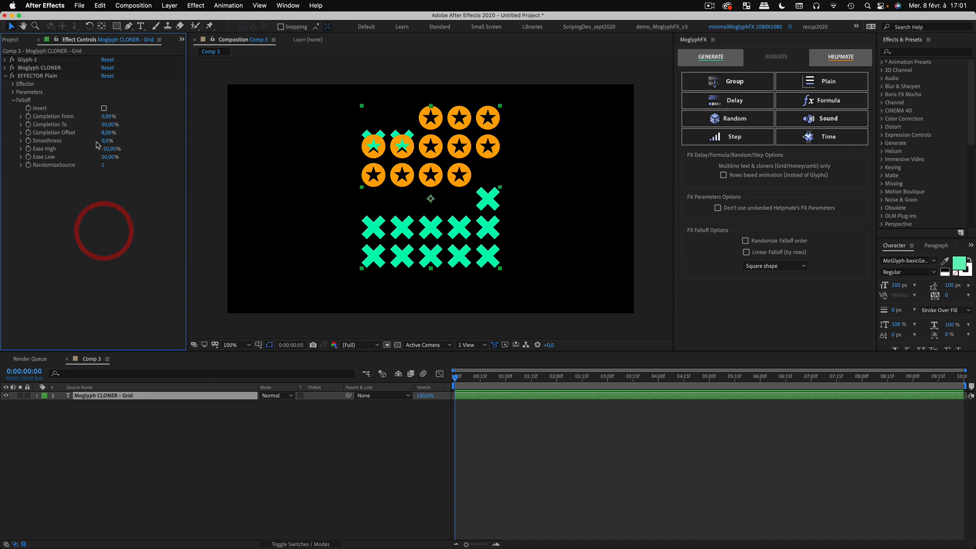
drag(106, 132, 314, 188)
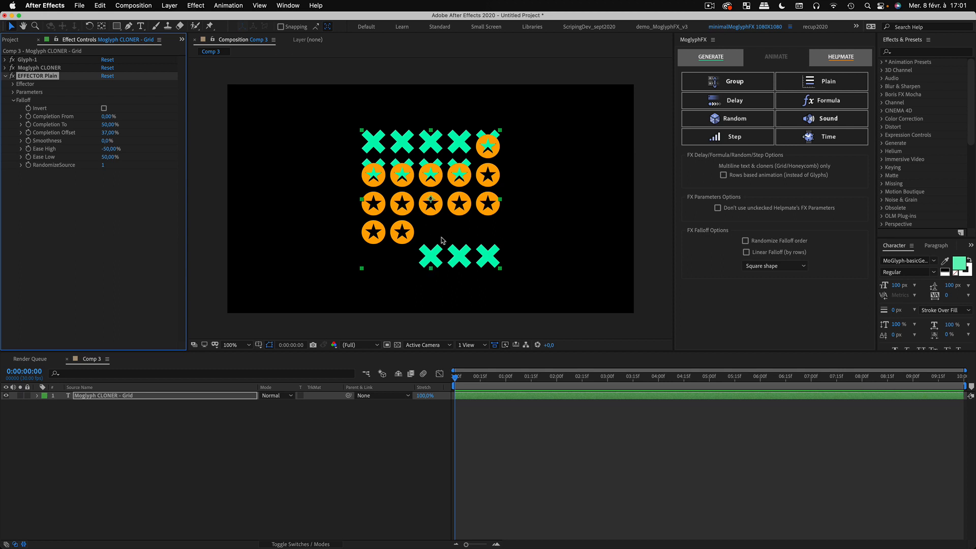
- Expand the effector's Transform parameters, fold up Style, and set Position.Y to 0
click(11, 92)
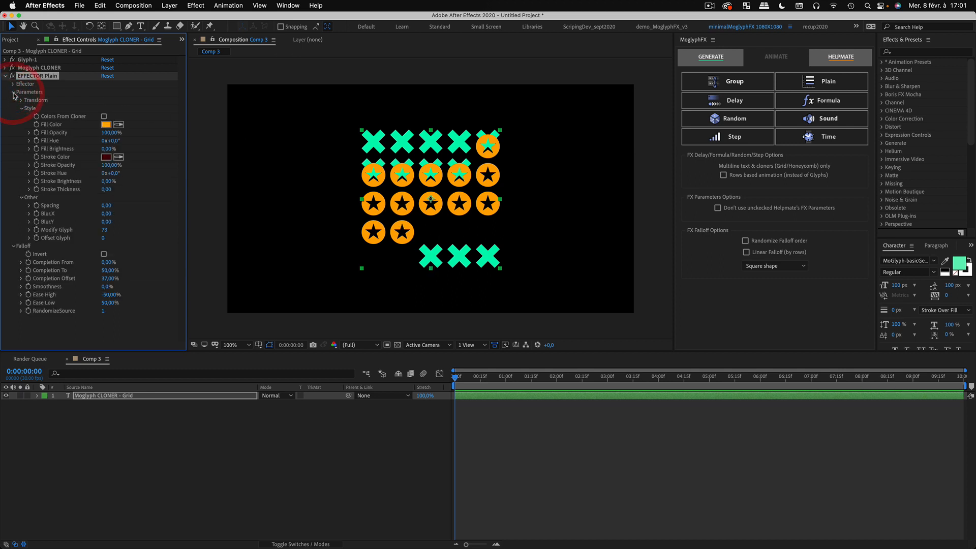
click(21, 108)
click(21, 100)
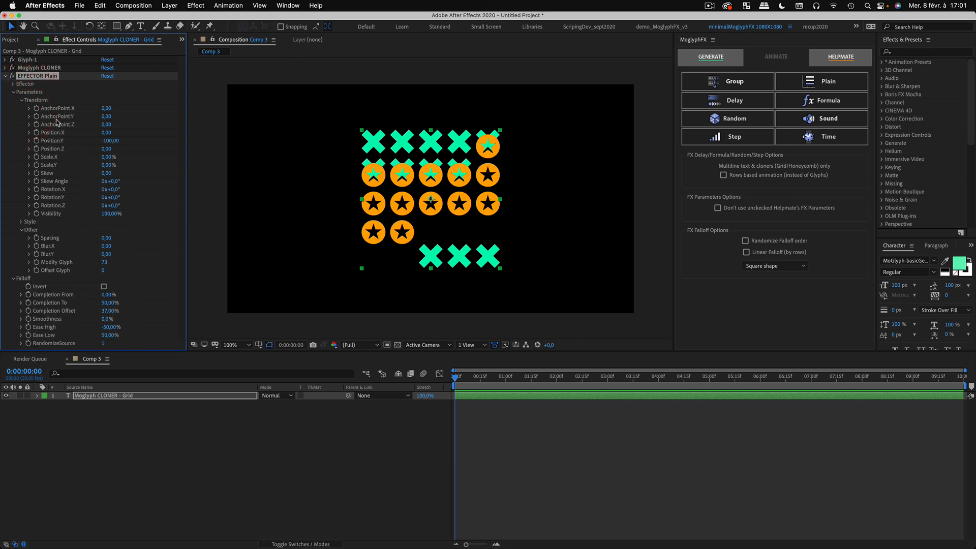
click(110, 141)
text(0)
click(161, 131)
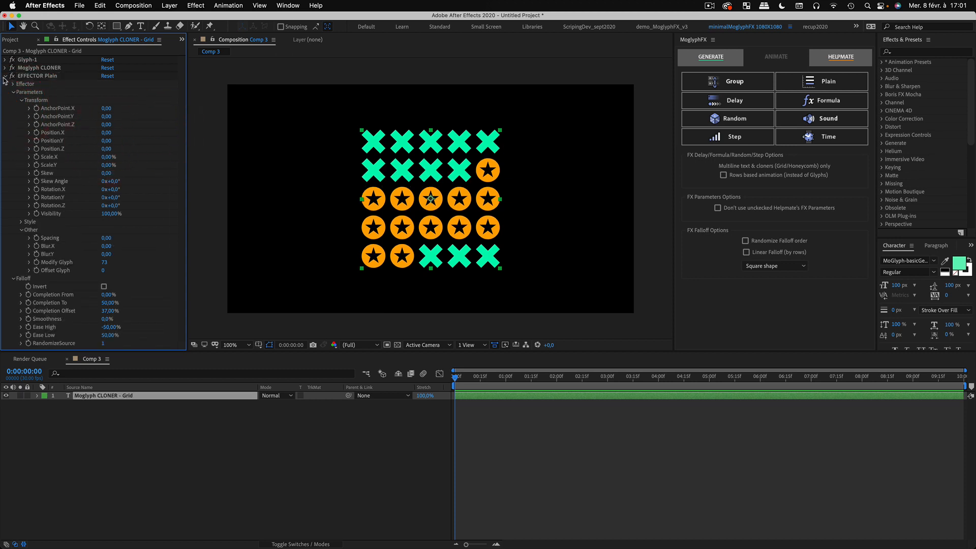
- Fold up the effector's Parameters and slide the falloff's Completion Offset to -6%
click(12, 93)
click(121, 216)
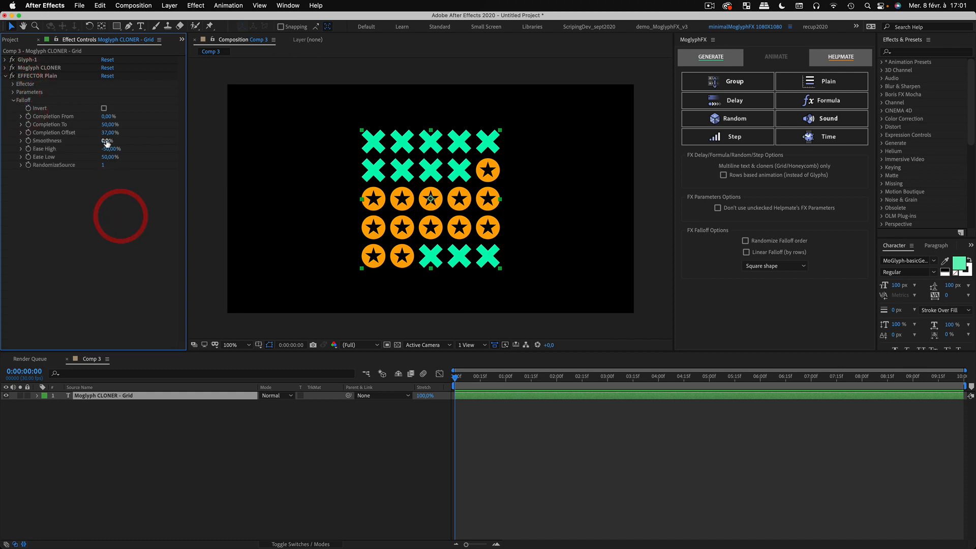
mouse_move(108, 138)
mouse_down()
mouse_move(64, 140)
mouse_move(158, 142)
mouse_move(73, 132)
mouse_move(95, 133)
mouse_up()
click(93, 229)
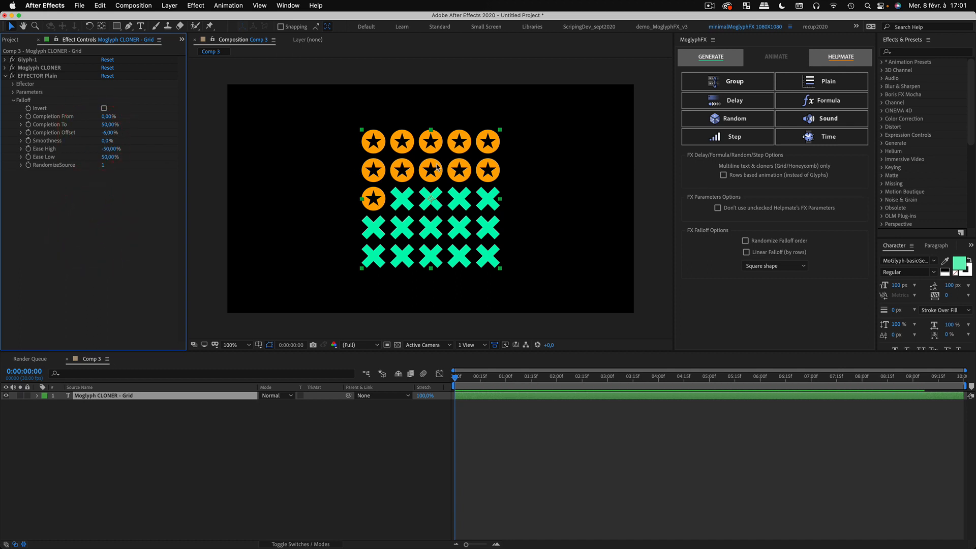
click(101, 225)
- Turn on Randomize Falloff order for EFFECTOR Plain
click(48, 77)
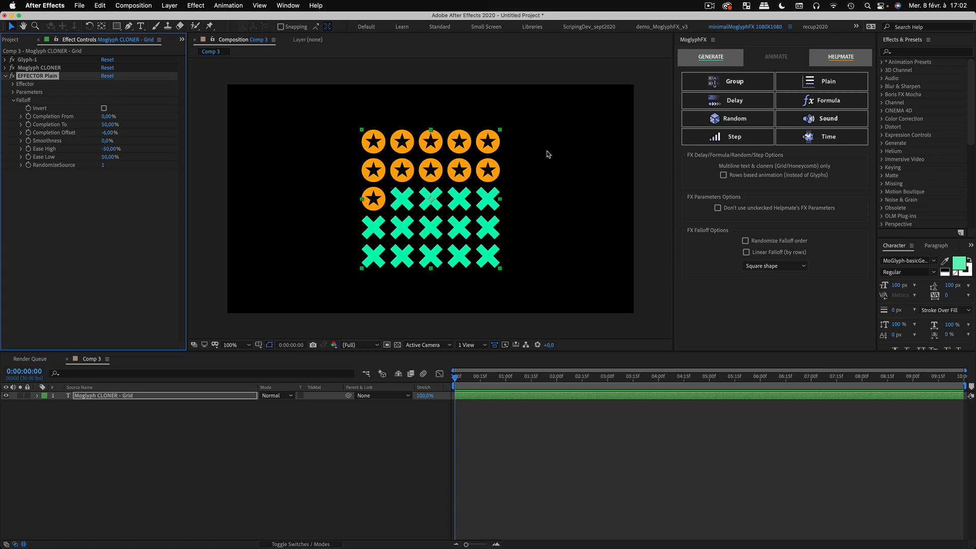
click(746, 239)
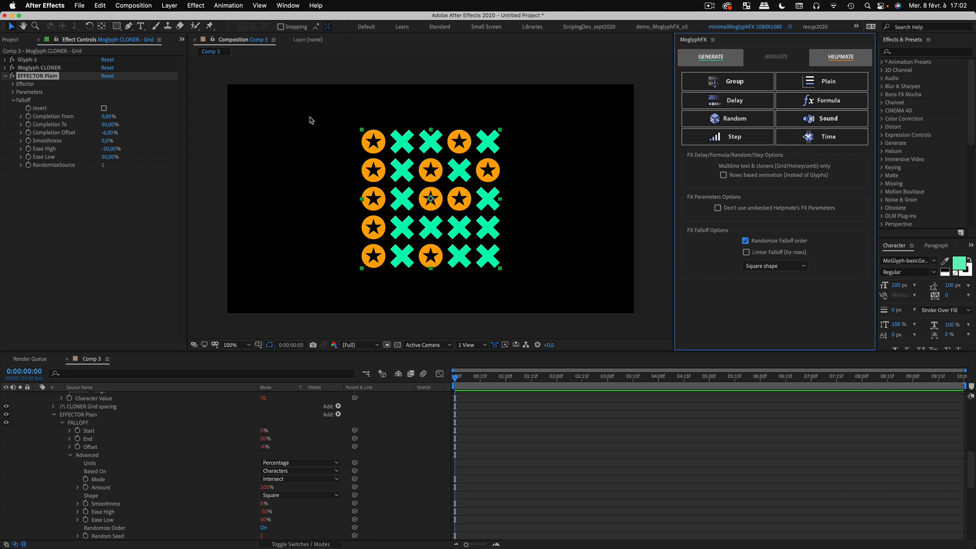
click(82, 196)
click(51, 132)
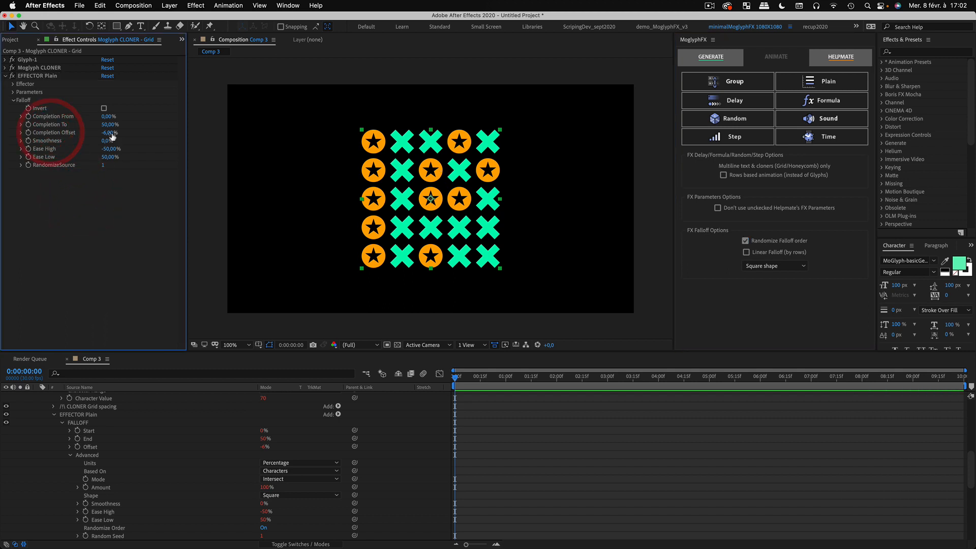
- Slide the falloff's Completion Offset to try it, reset it to 0%, and raise Completion To to 61%
drag(112, 136, 180, 143)
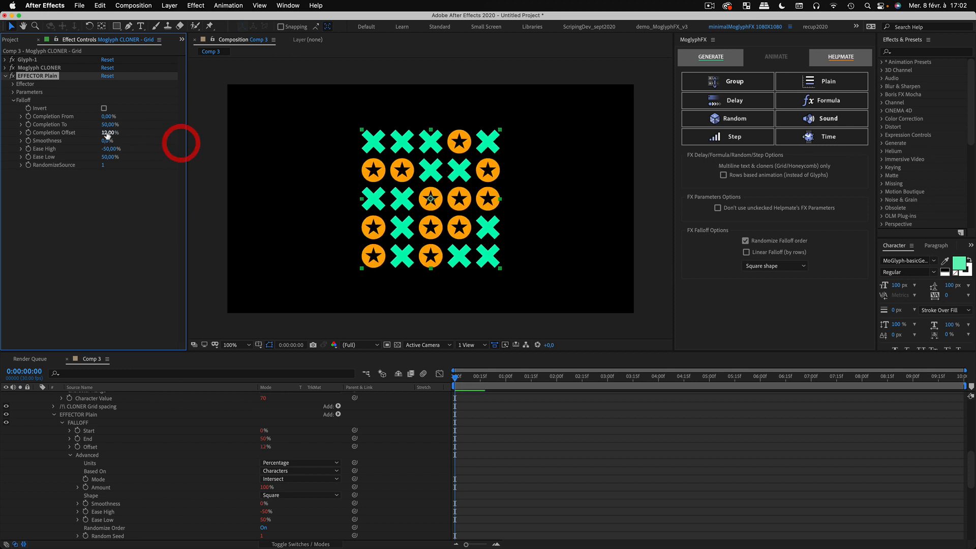
text(0)
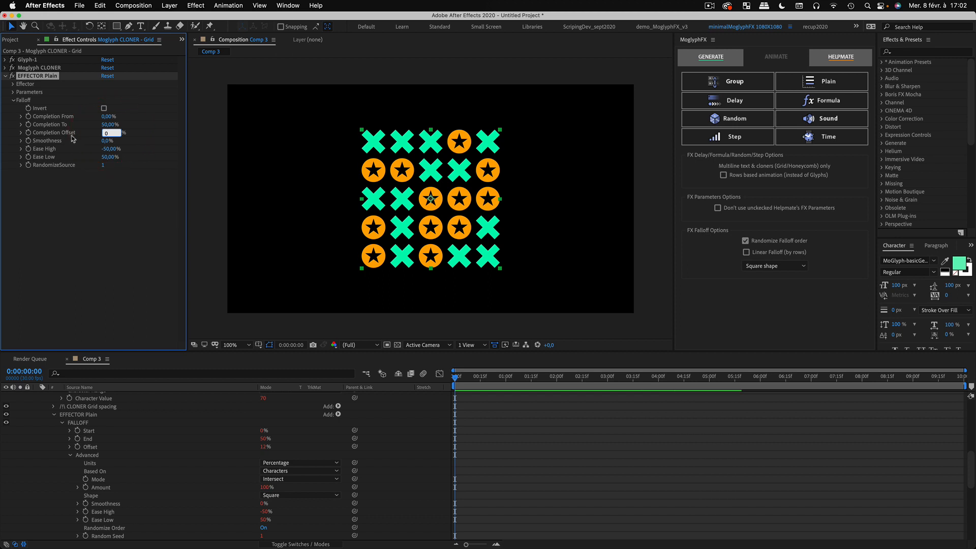
click(95, 216)
drag(108, 127, 226, 135)
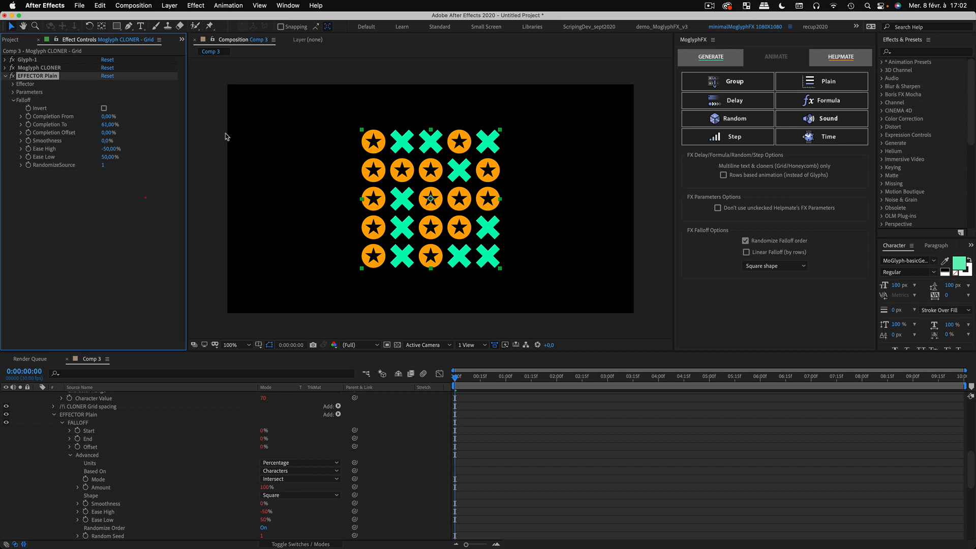
click(90, 228)
- Turn off Randomize Falloff order for EFFECTOR Plain and lower Completion To to 48%
click(37, 75)
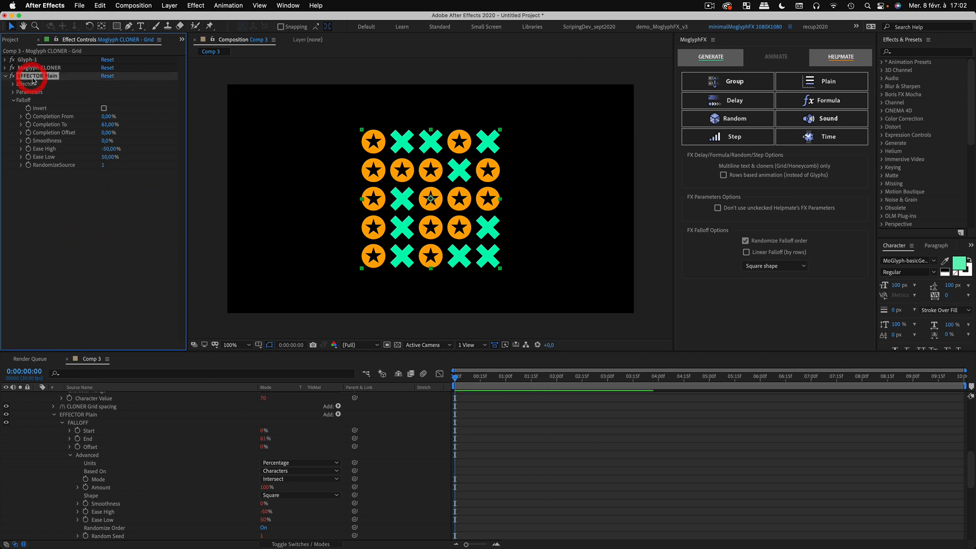
click(746, 241)
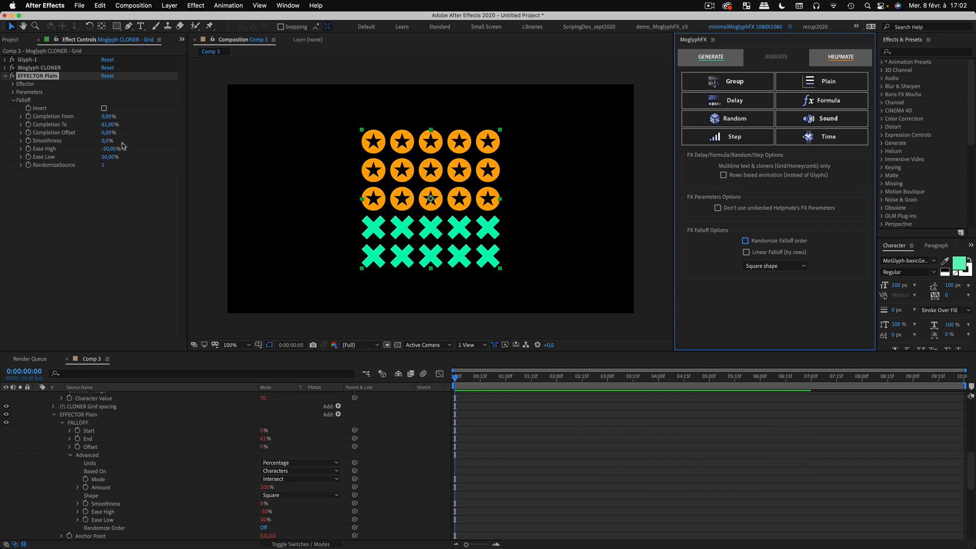
click(124, 184)
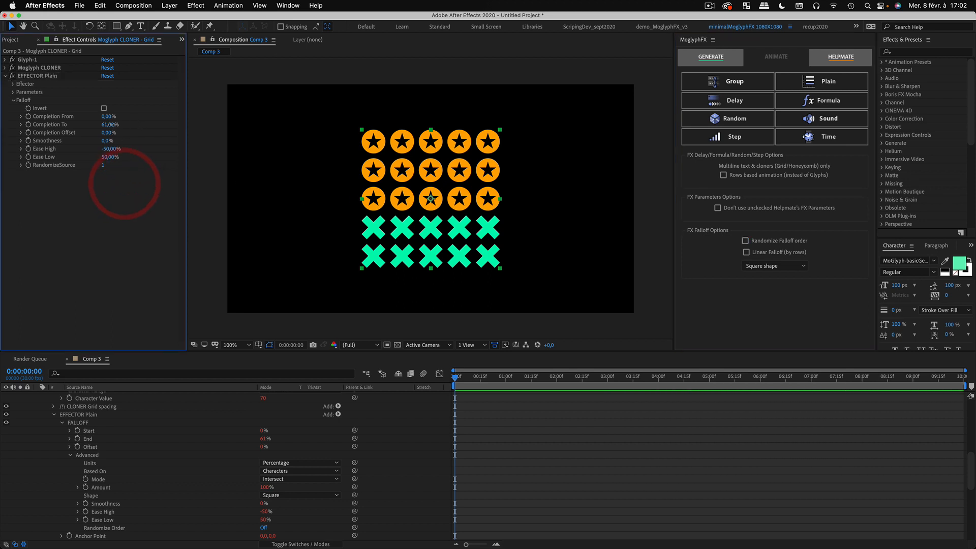
drag(117, 127, 105, 124)
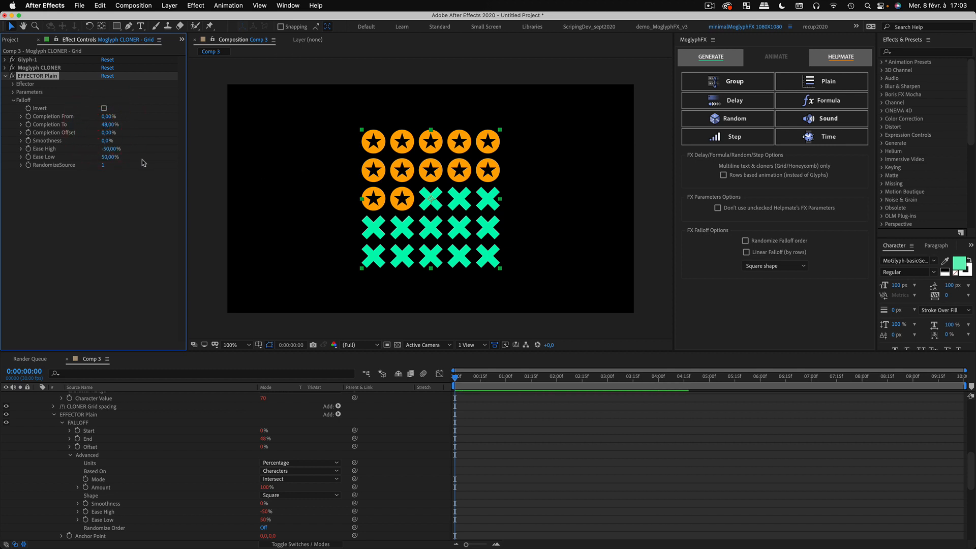
- Turn on Linear Falloff (by rows) for EFFECTOR Plain
click(104, 213)
click(41, 78)
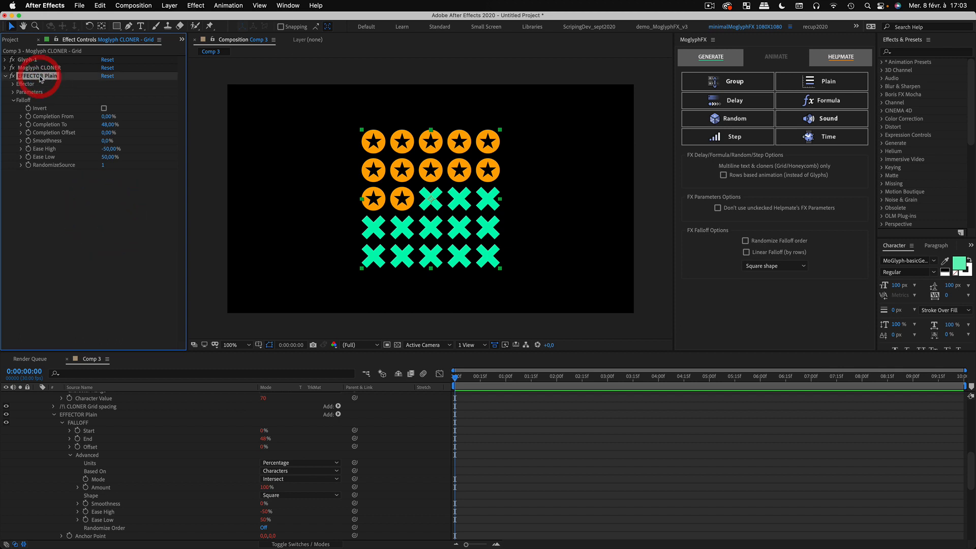
click(746, 253)
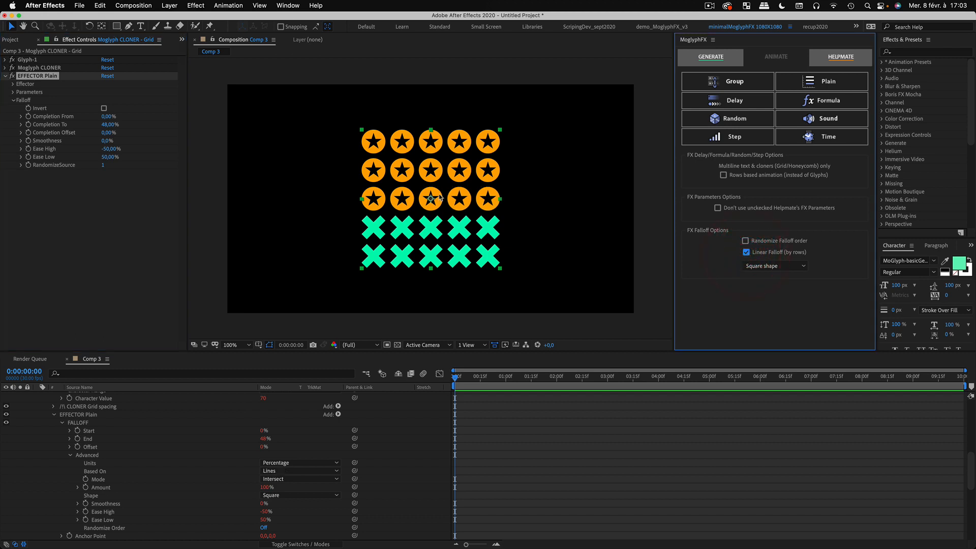
click(131, 200)
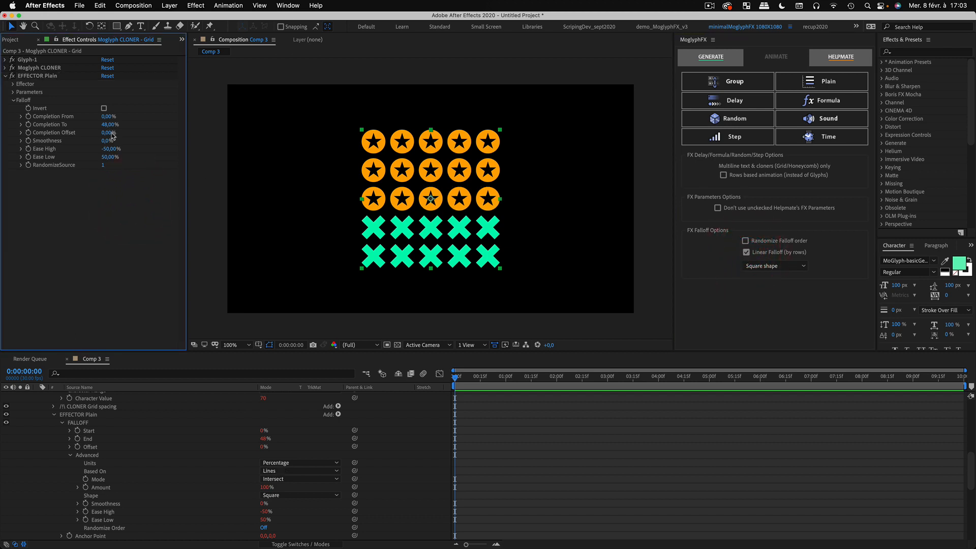
- Vary the falloff's Completion To to test the row-based falloff, leaving it at 34%
drag(107, 125, 145, 138)
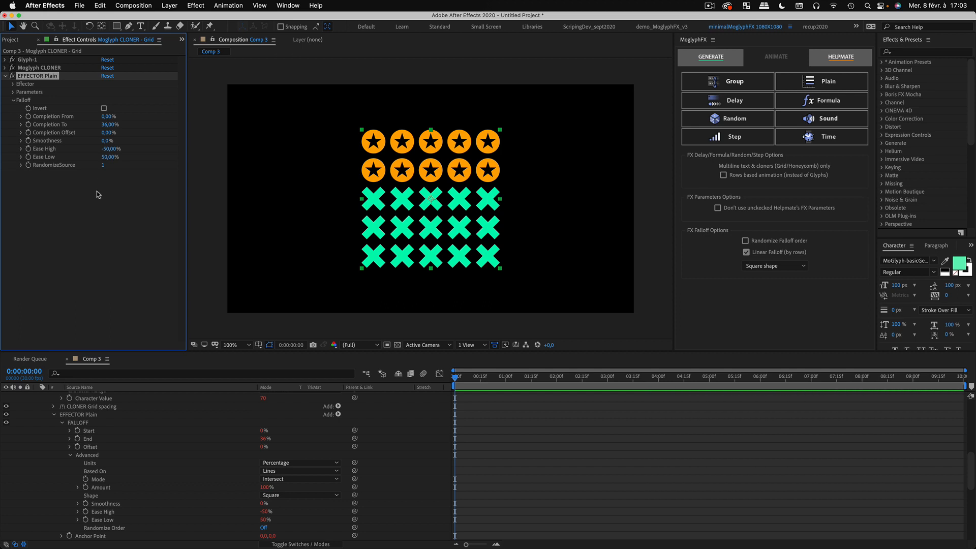
mouse_move(105, 124)
mouse_down()
mouse_move(142, 130)
mouse_move(99, 134)
mouse_move(120, 136)
mouse_move(99, 141)
mouse_move(109, 141)
mouse_up()
click(88, 217)
- Turn on Randomize Falloff order alongside the linear falloff and set Completion To to 50%
click(44, 78)
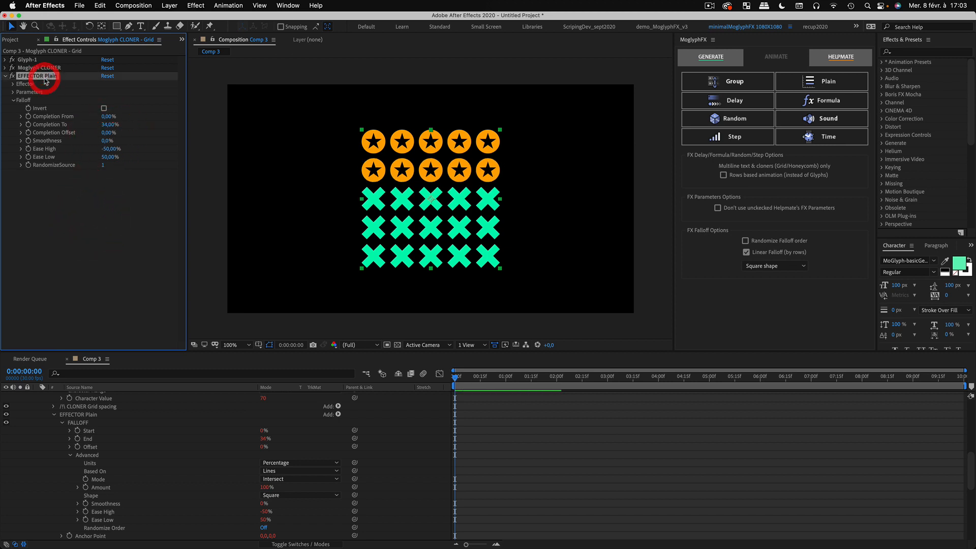
click(746, 241)
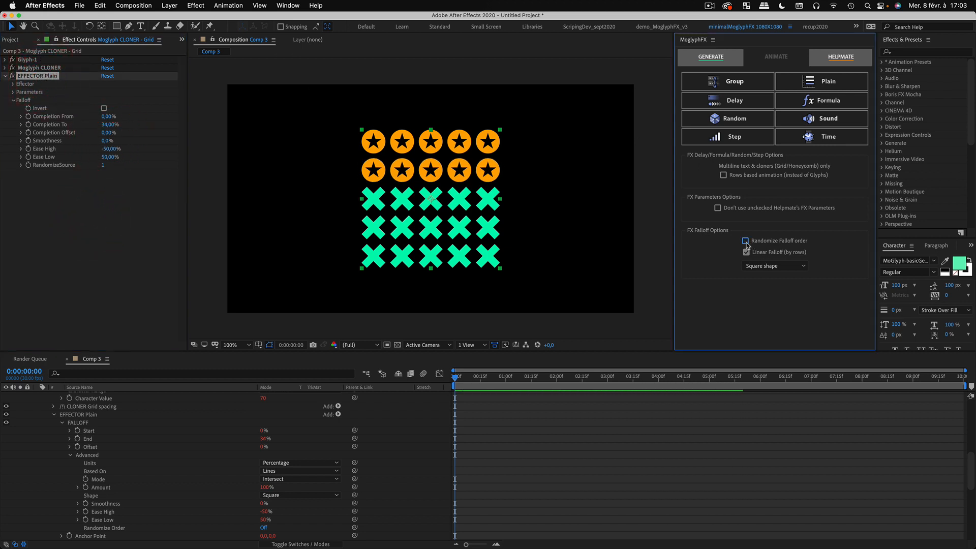
click(83, 206)
drag(105, 127, 179, 144)
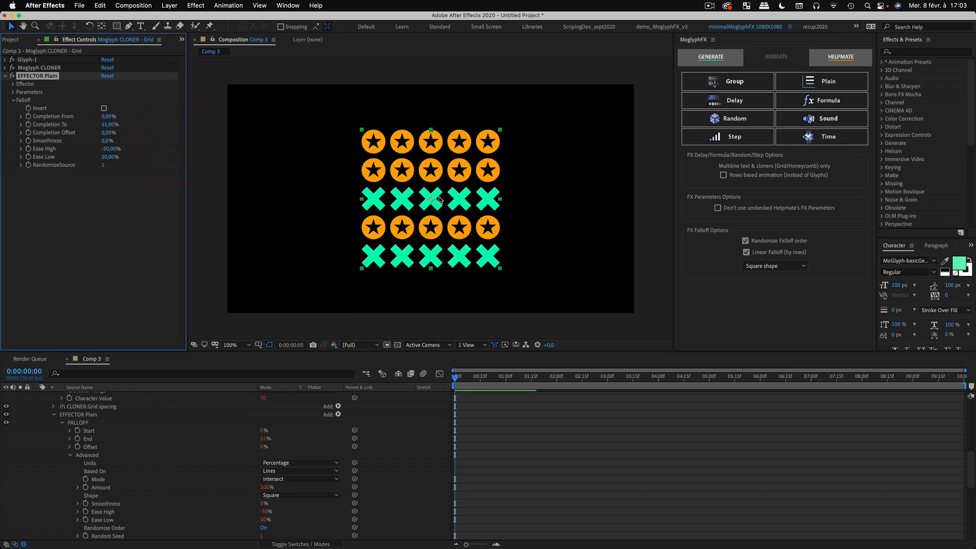
mouse_move(107, 128)
mouse_down()
mouse_move(92, 131)
mouse_move(135, 132)
mouse_move(89, 136)
mouse_move(112, 138)
mouse_up()
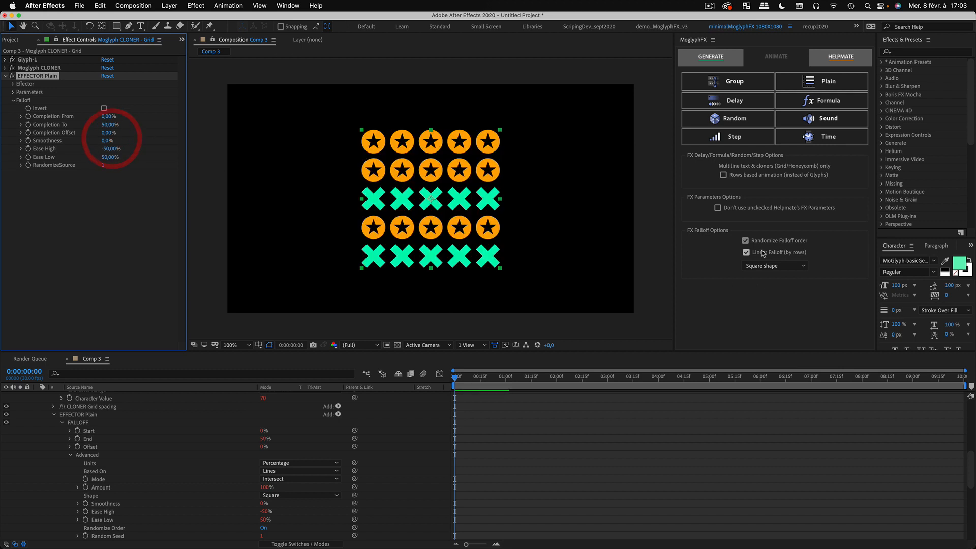
- Slide the falloff's RandomizeSource to 261 to change which rows are affected
click(91, 177)
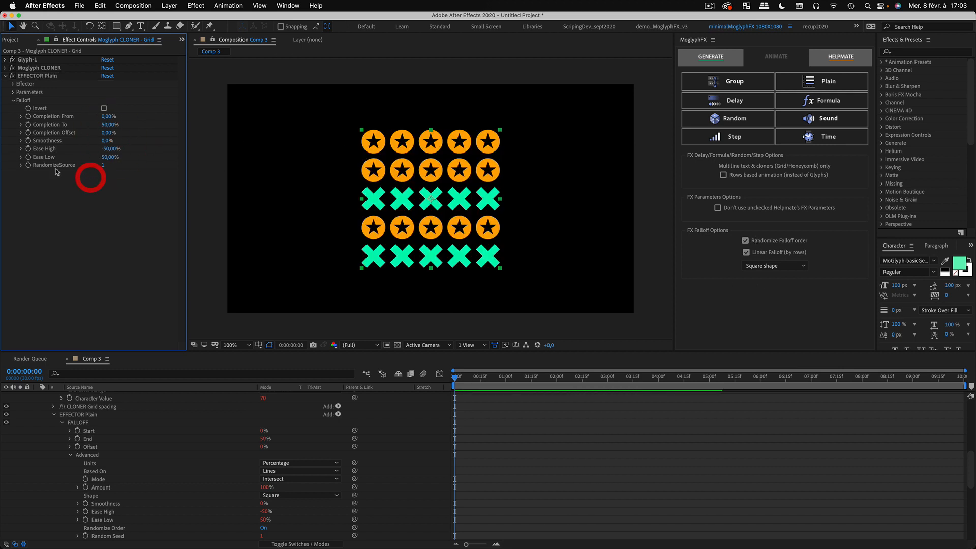
drag(103, 166, 119, 168)
click(108, 216)
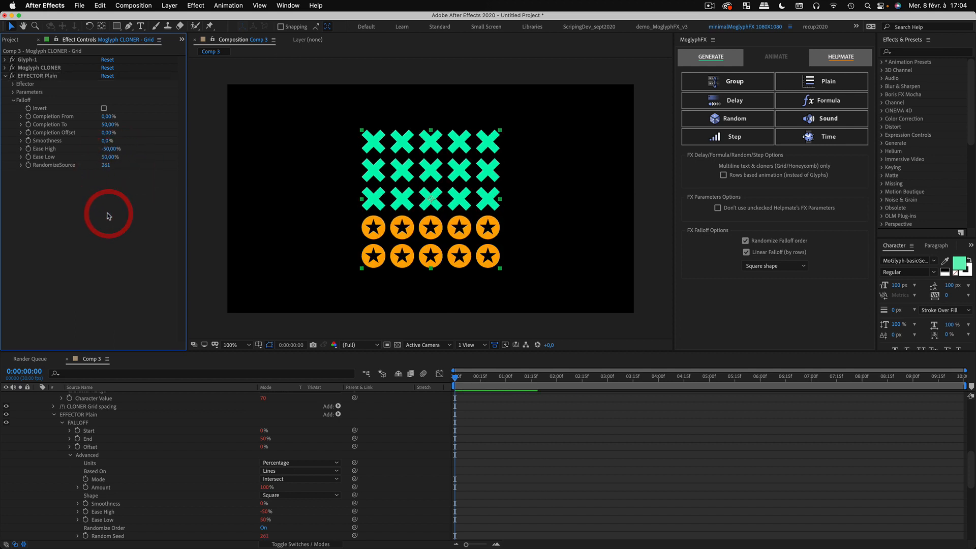
- Fold up the effector's Falloff section and collapse the Moglyph CLONER - Grid layer's properties in the timeline
click(14, 101)
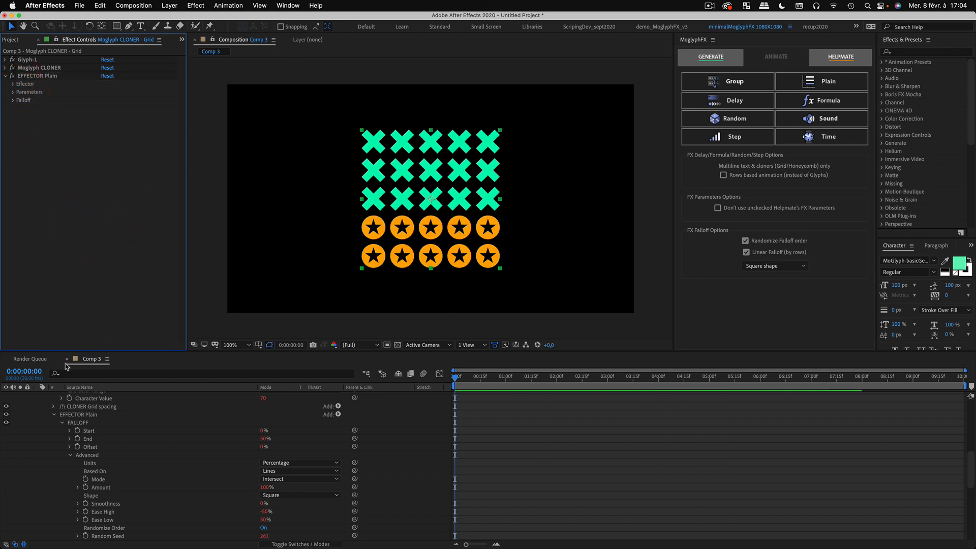
scroll(60, 414, up, 10)
click(39, 397)
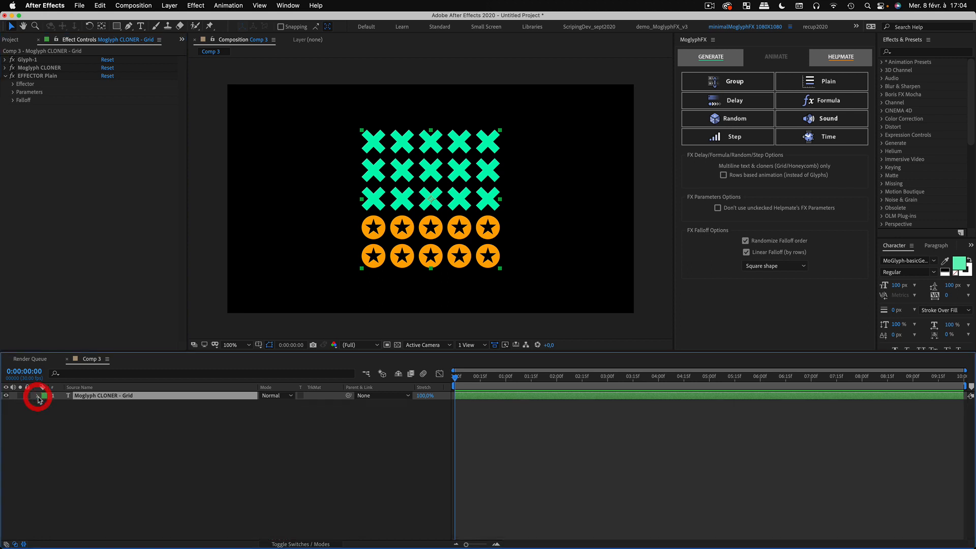
click(75, 429)
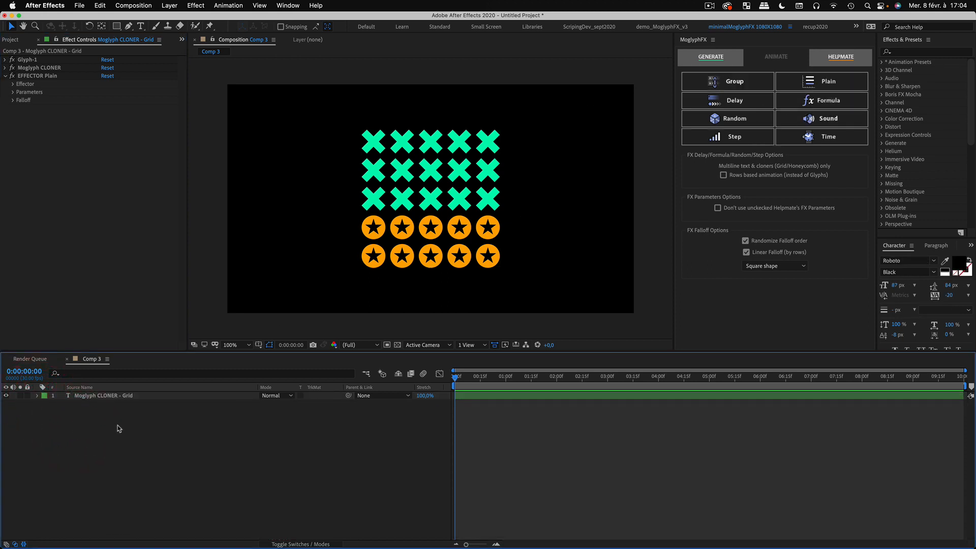
- Fold up EFFECTOR Plain and switch the effect off and on again
click(36, 76)
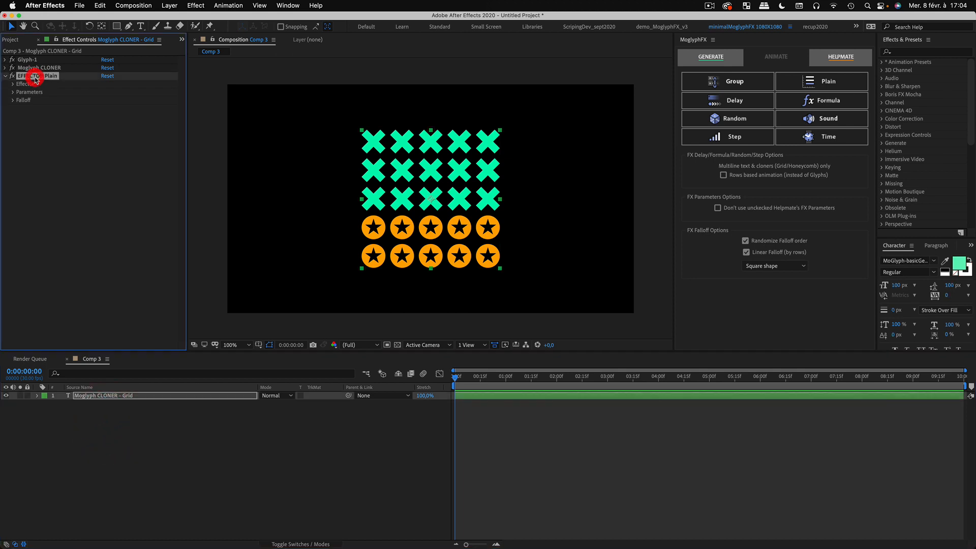
click(28, 91)
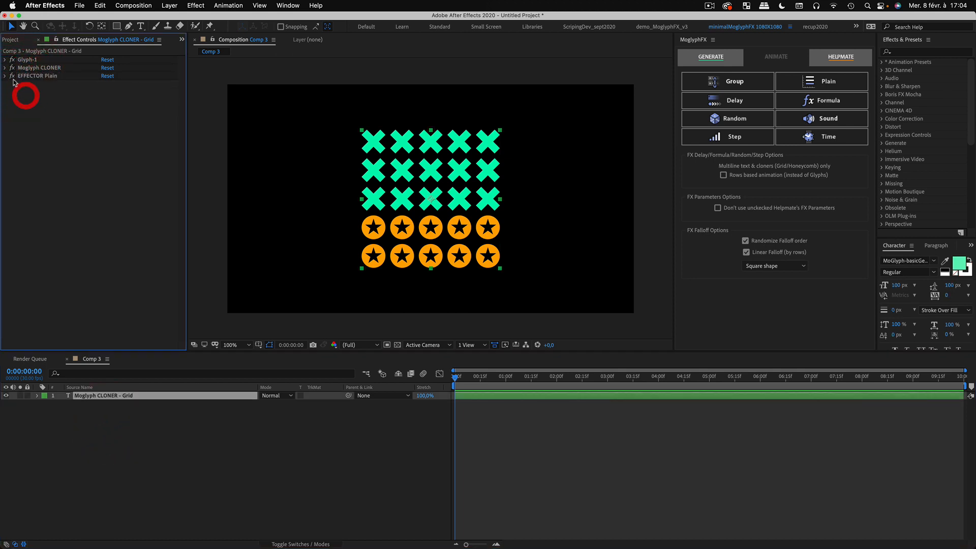
click(12, 77)
click(12, 76)
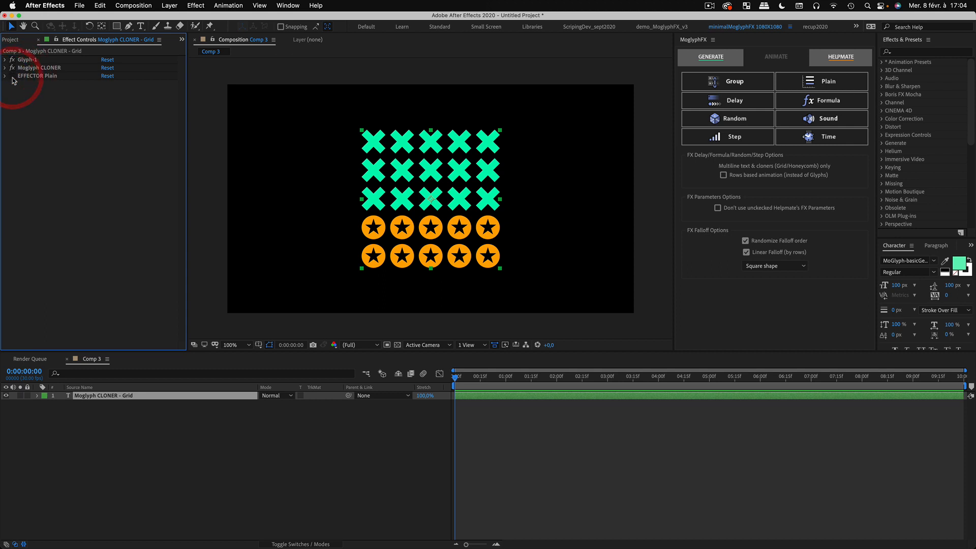
click(12, 76)
click(34, 112)
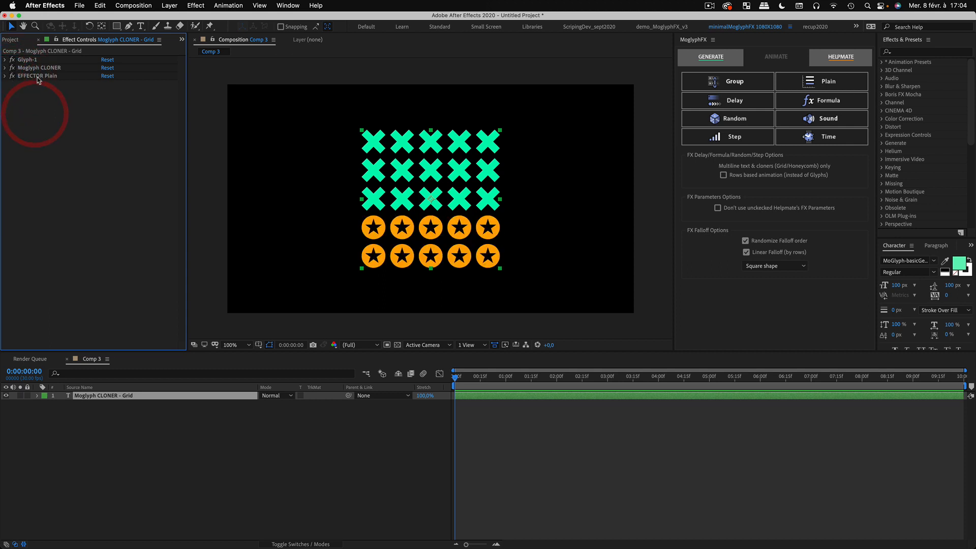
- Remove EFFECTOR Plain from the grid cloner with MoglyphFX's Remove Effect helper
click(37, 76)
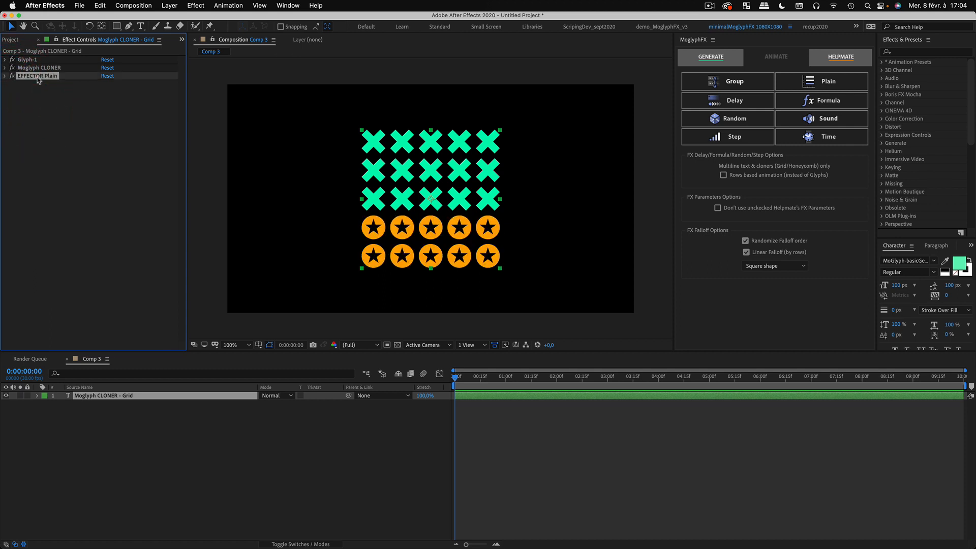
click(850, 60)
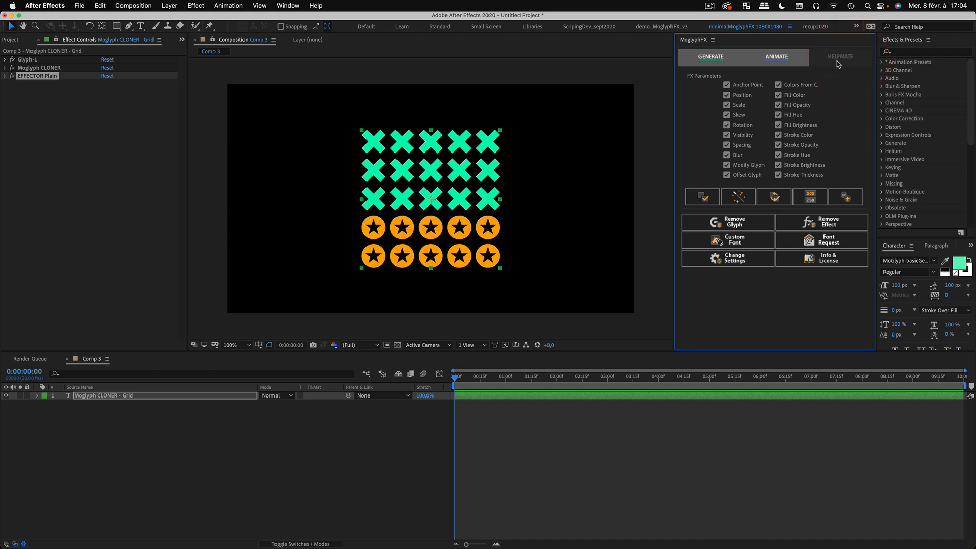
click(846, 229)
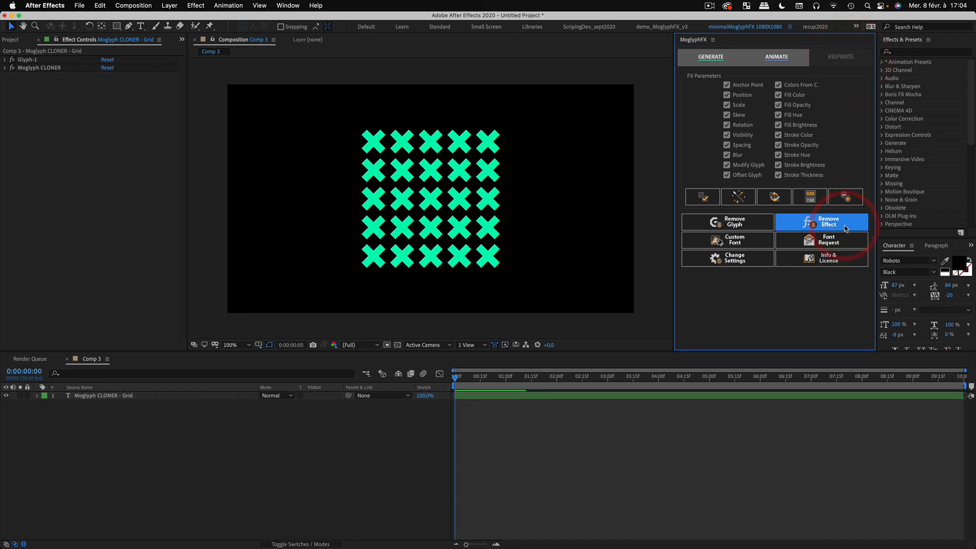
- Apply a Random effector to the Moglyph CLONER - Grid layer
click(786, 60)
click(131, 465)
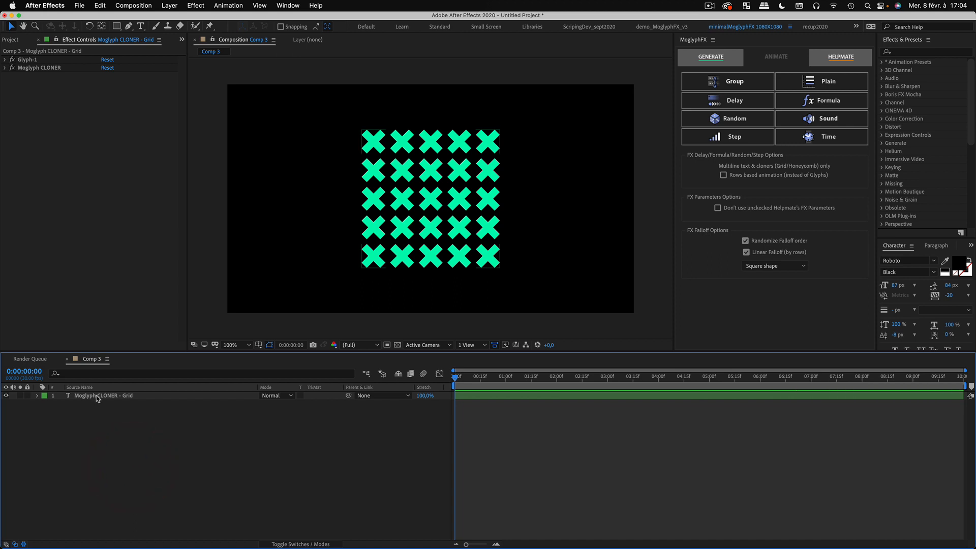
click(112, 430)
click(92, 398)
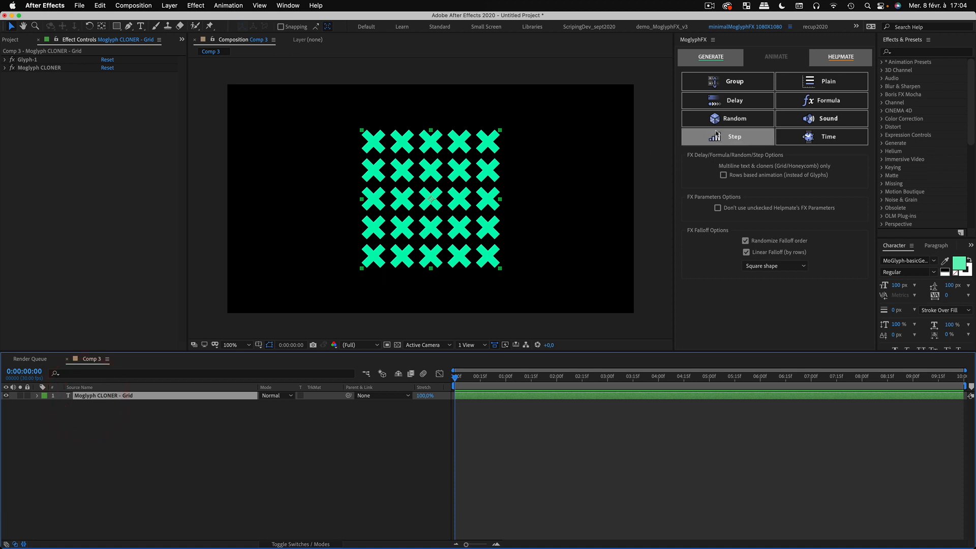
click(752, 121)
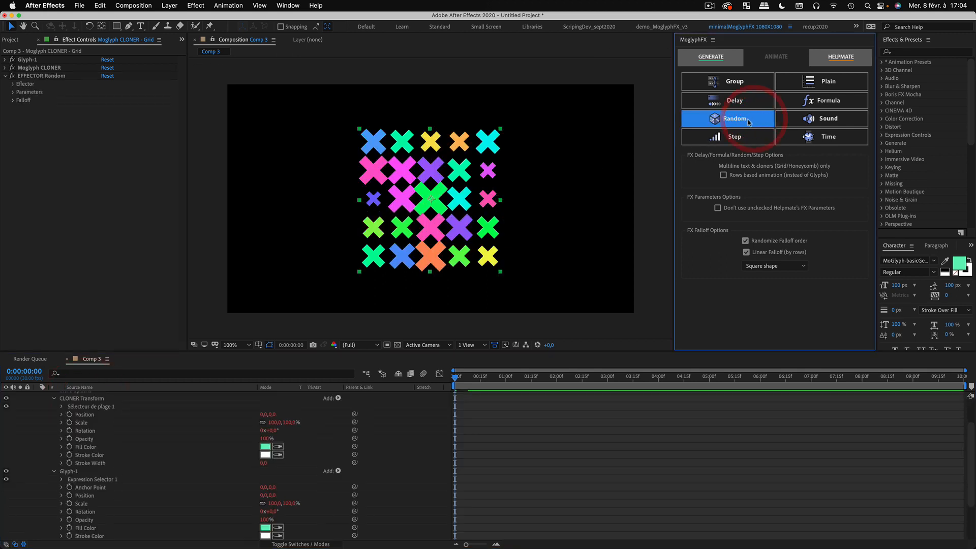
- Collapse the Moglyph CLONER - Grid layer's properties and scrub along the timeline to preview the random animation
click(36, 395)
click(338, 451)
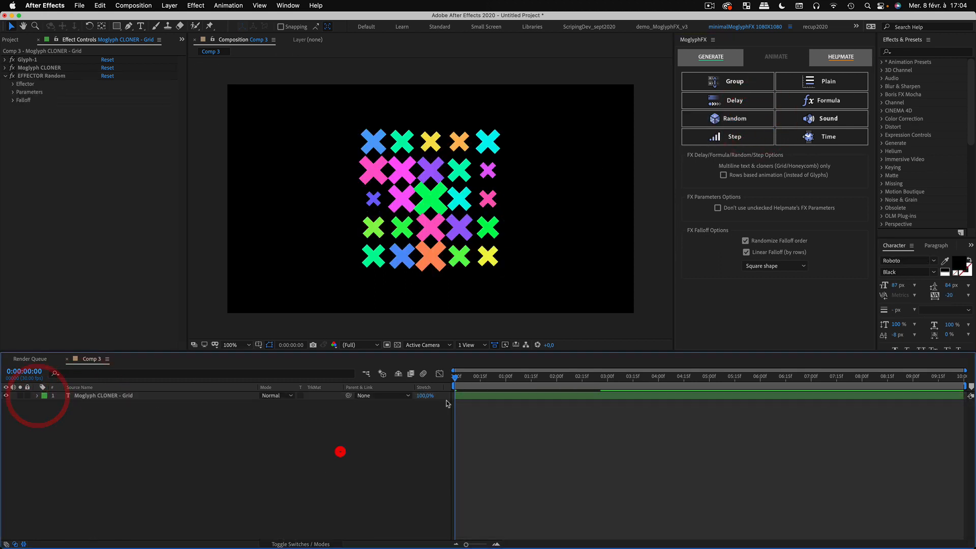
drag(468, 382, 881, 407)
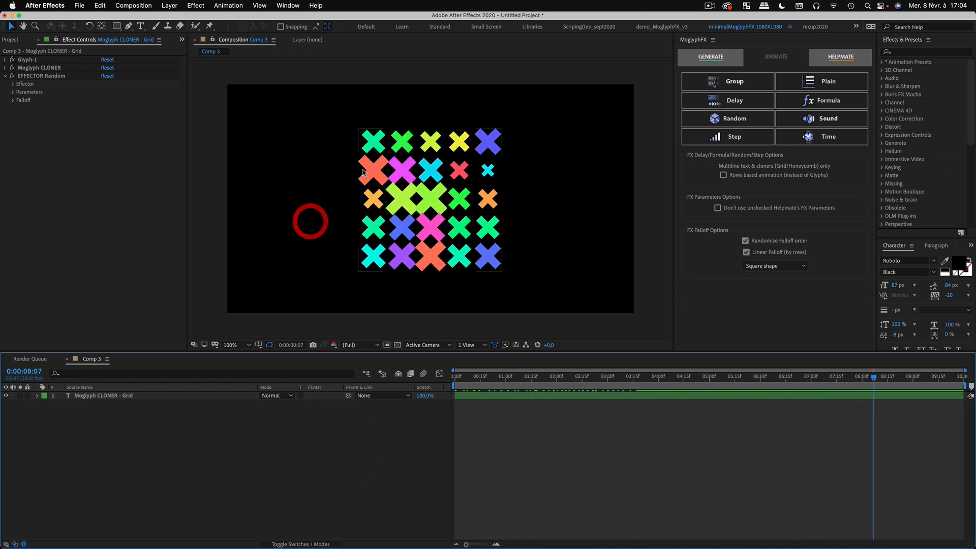
- Expand the Random effector's Transform and Style parameters to examine the Scale.X and Fill Hue settings
click(12, 92)
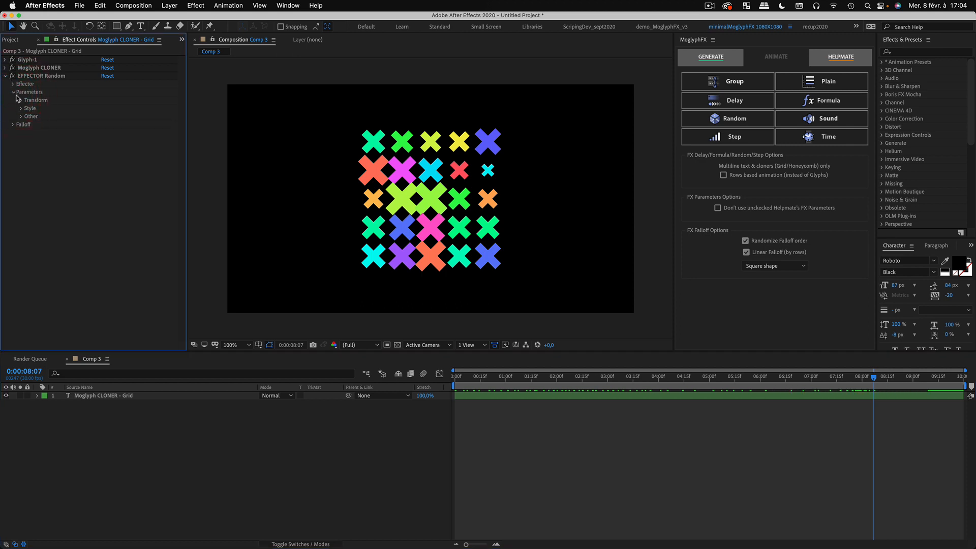
click(22, 101)
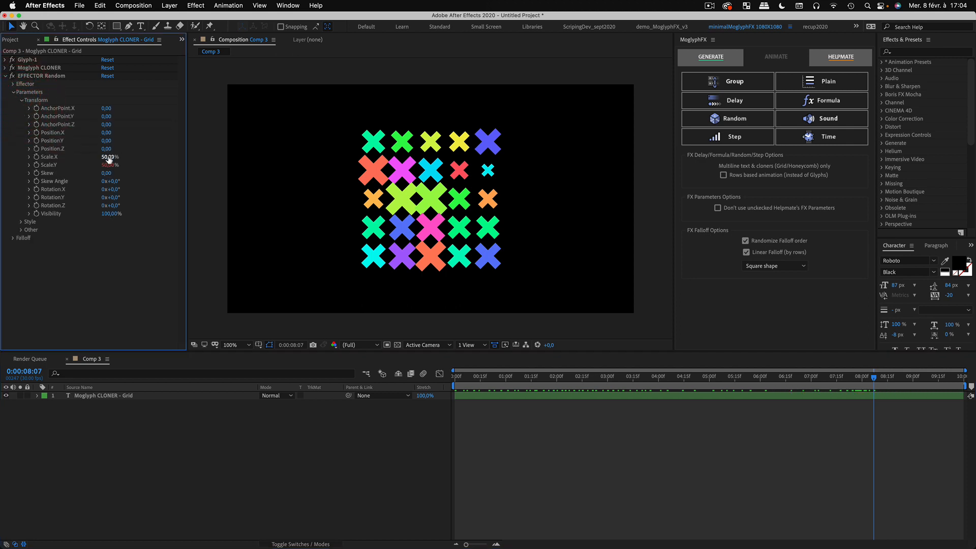
click(64, 157)
click(110, 157)
click(22, 222)
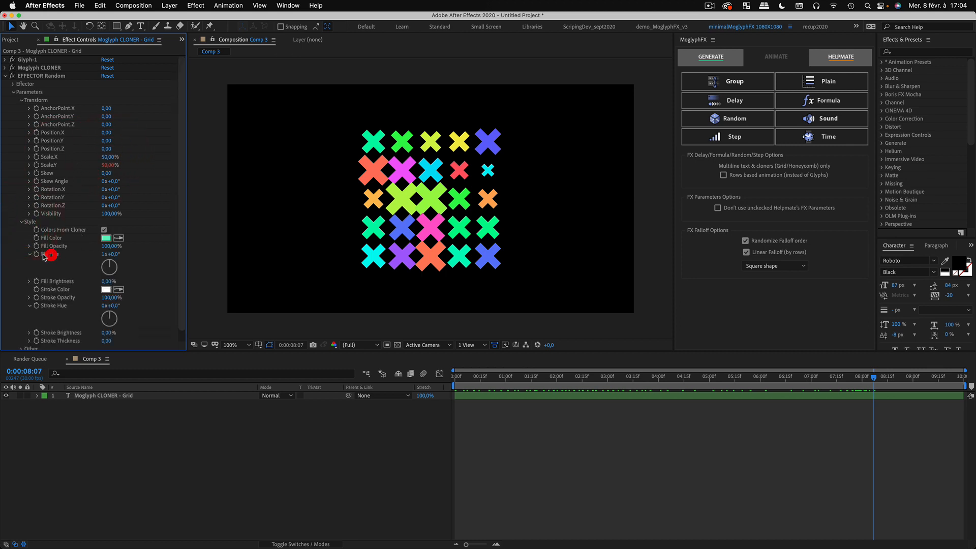
- Zero the Random effector's Fill Hue, then raise it to 0x+106,0°
drag(103, 255, 100, 256)
click(102, 256)
text(0)
click(140, 267)
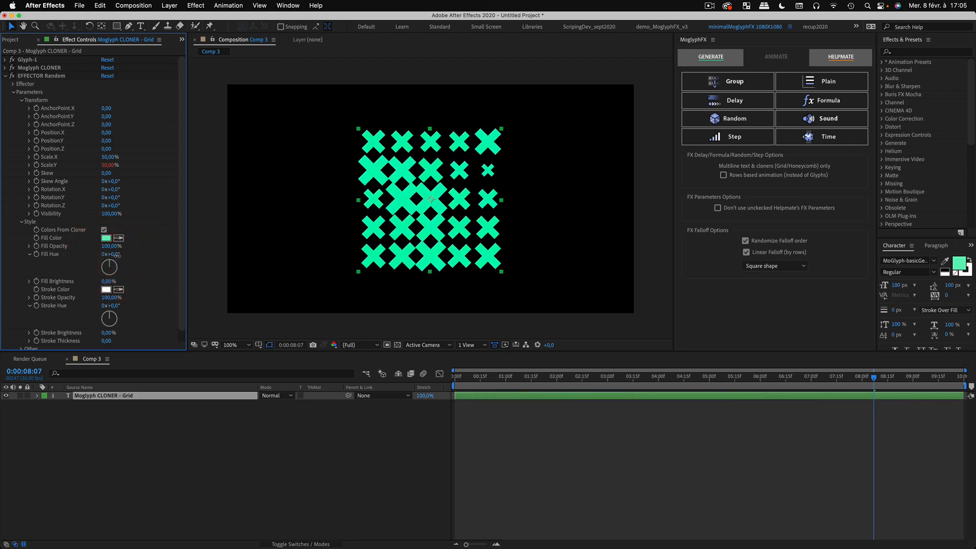
drag(117, 255, 191, 281)
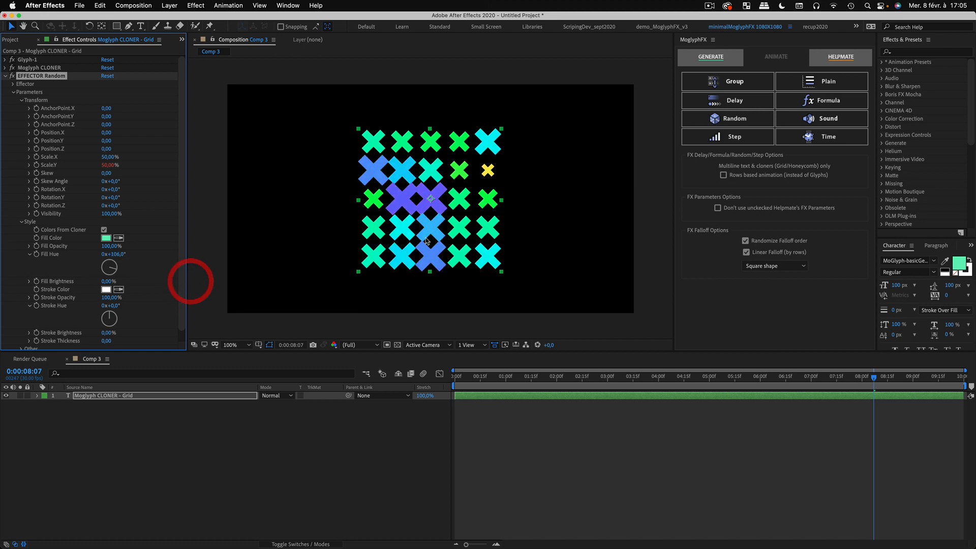
- Scrub the animation, fold up the Parameters section and play a preview from the first frame
drag(458, 379, 727, 393)
key(Home)
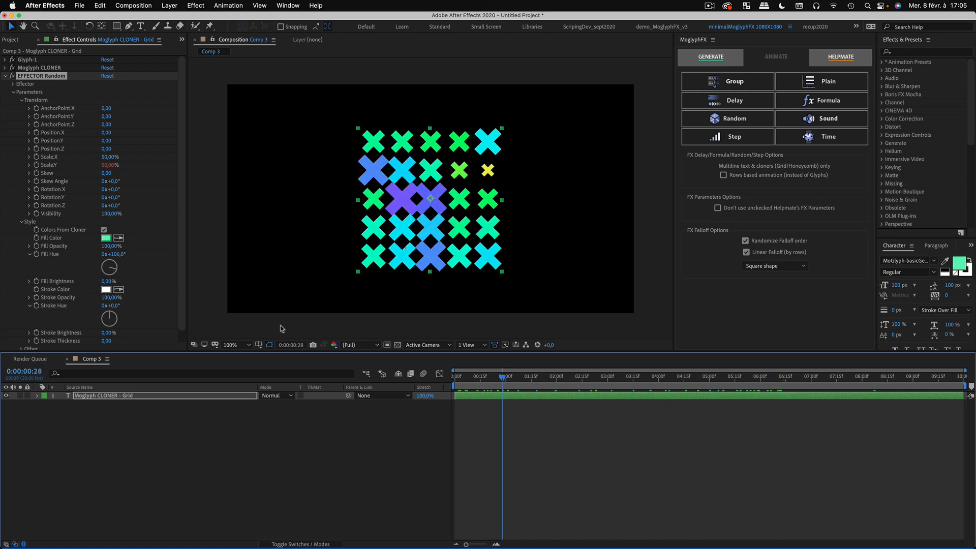
click(14, 92)
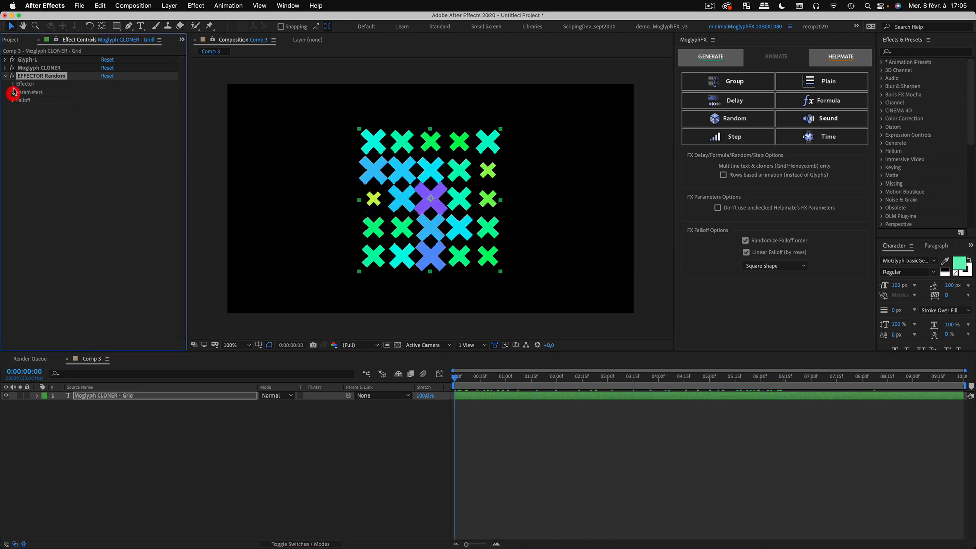
click(588, 473)
key(space)
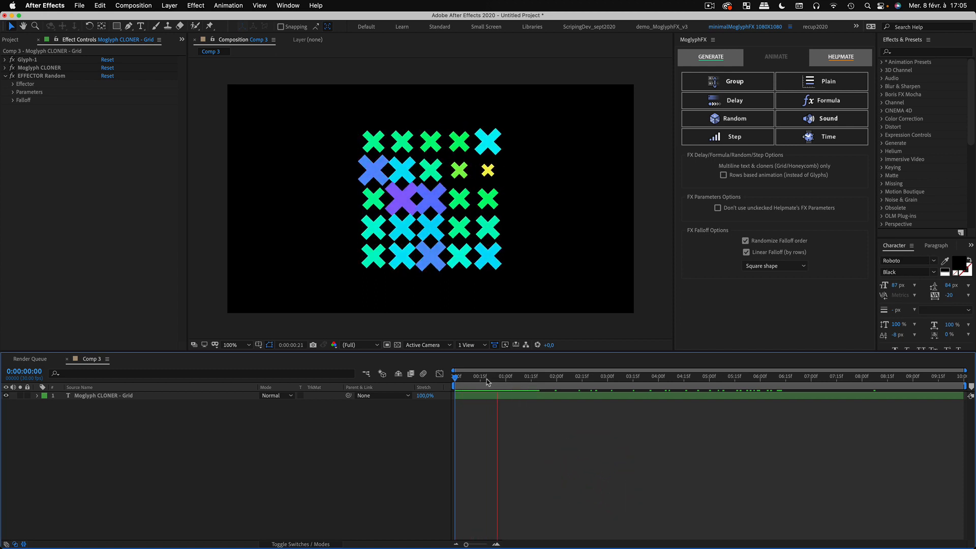
click(99, 398)
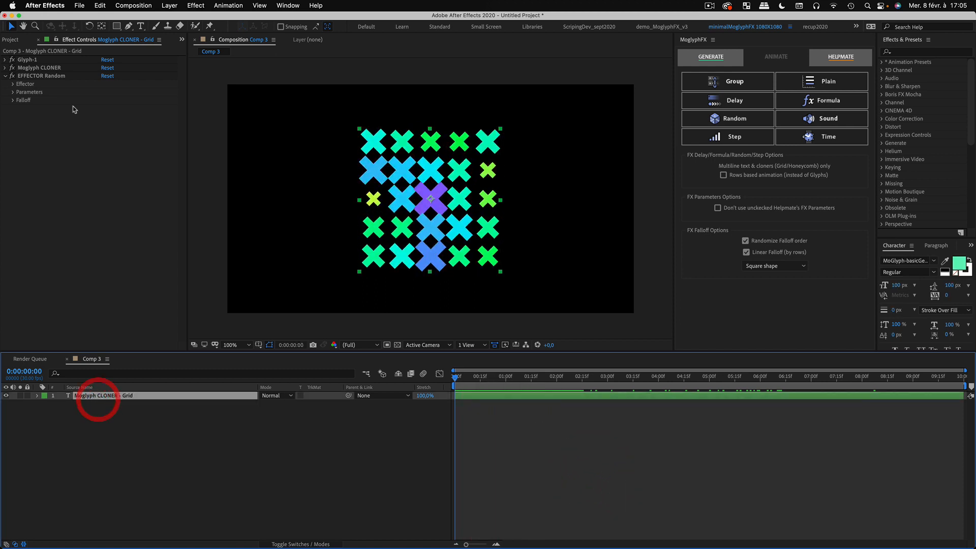
- Expand the Random effector's Effector section, set Random Mode to Random and scrub through the animation
click(14, 84)
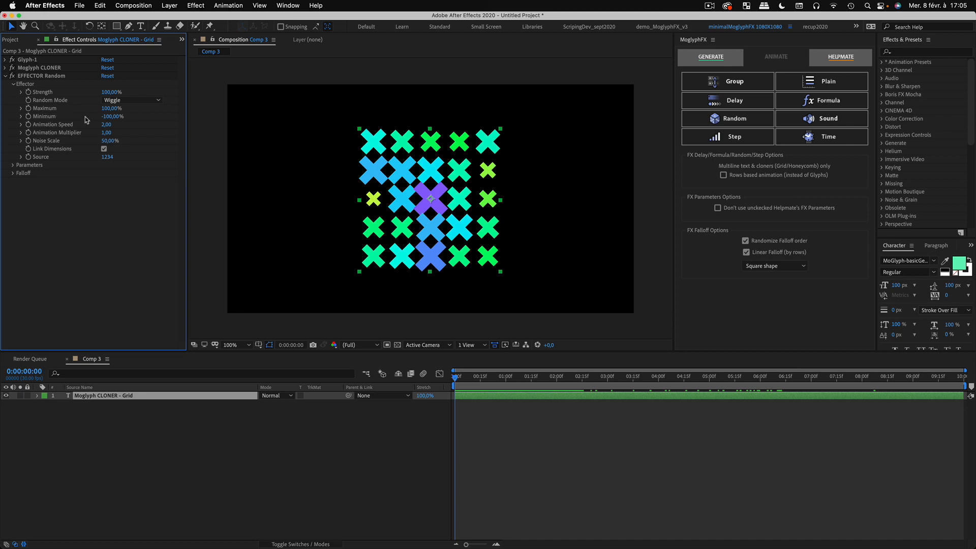
click(126, 102)
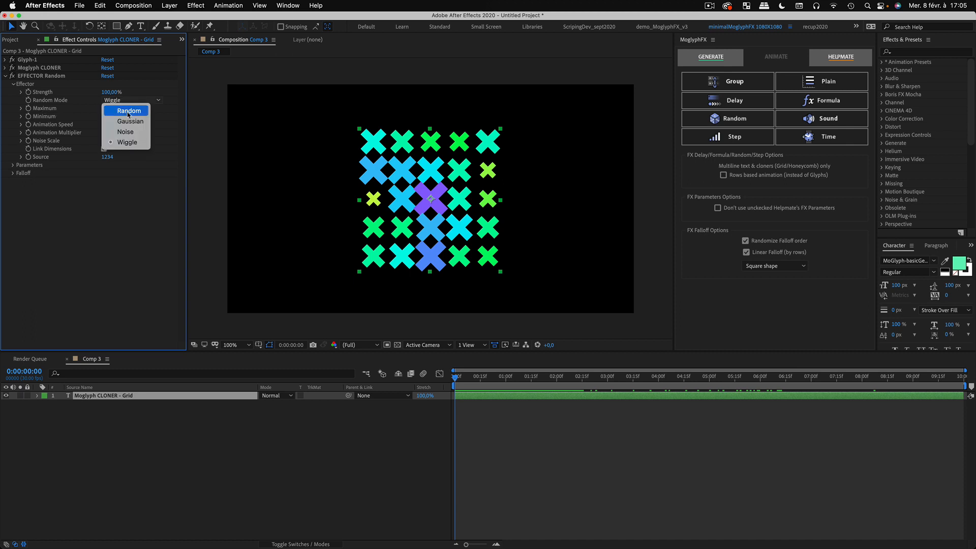
click(128, 111)
drag(466, 377, 655, 401)
- Set Random Mode to Noise and scrub through the animation
click(135, 101)
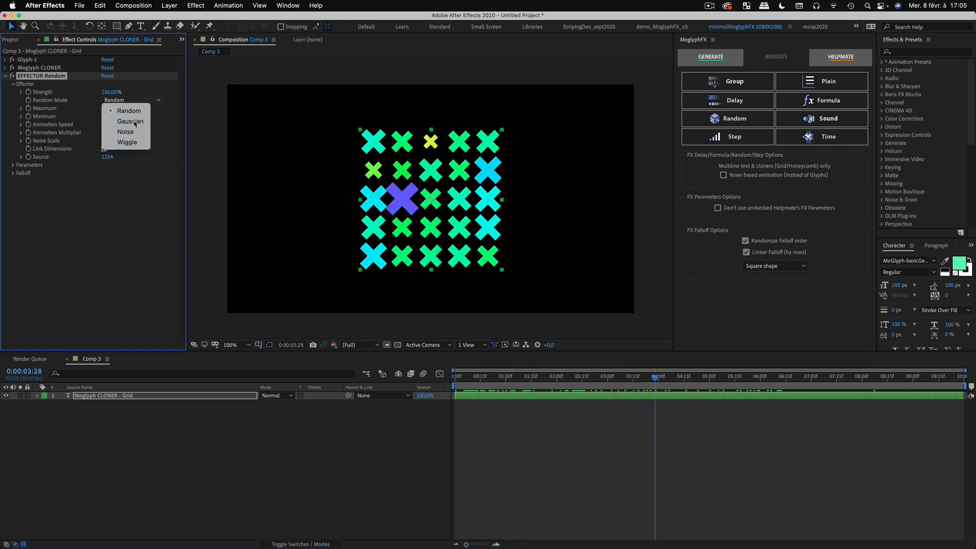
click(134, 131)
drag(511, 378, 638, 384)
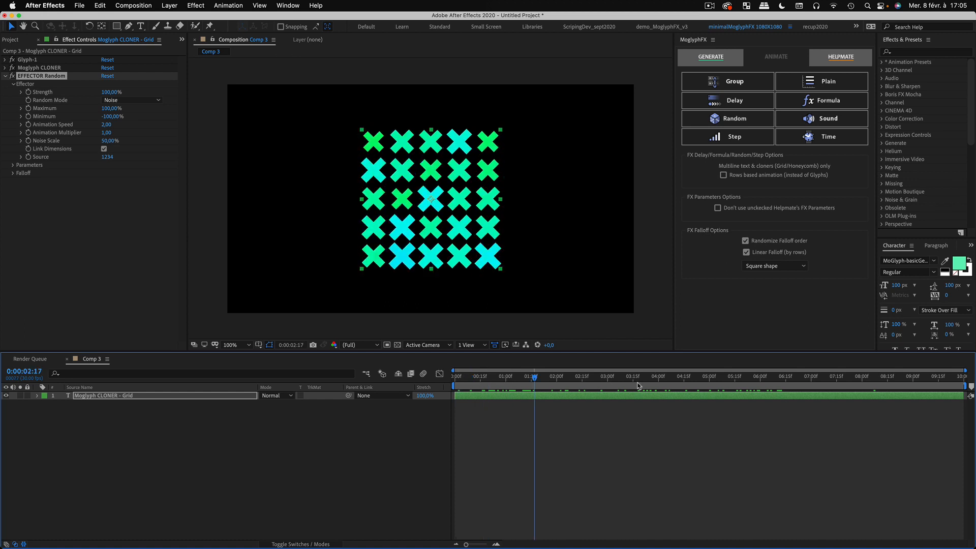
click(760, 389)
- Try the Gaussian Random Mode while scrubbing the animation, then set the mode back to Wiggle
click(132, 100)
click(143, 121)
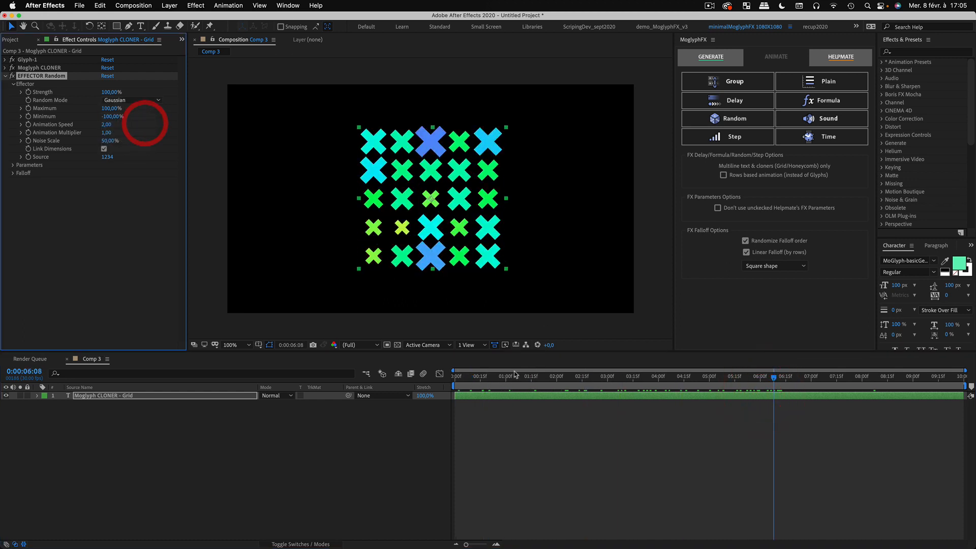
drag(473, 376, 808, 375)
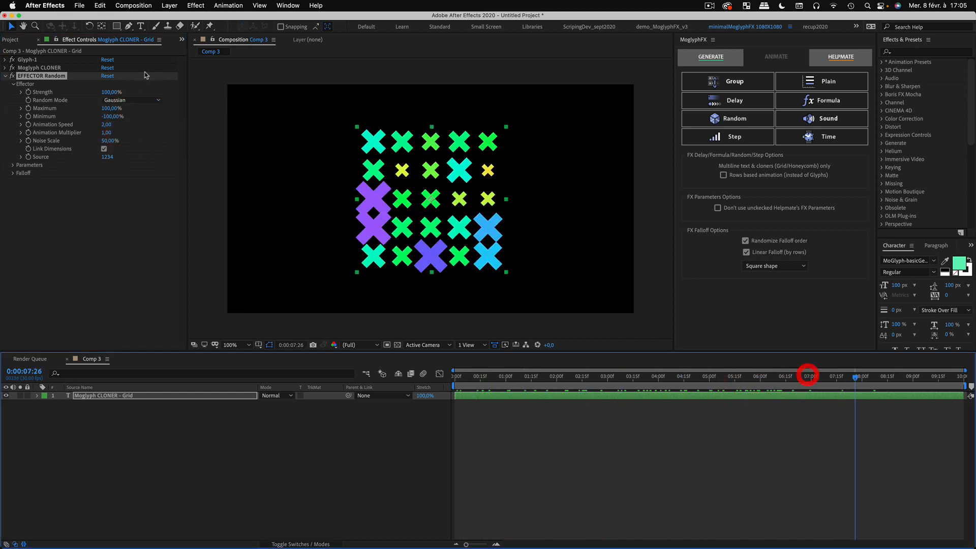
click(132, 100)
click(133, 139)
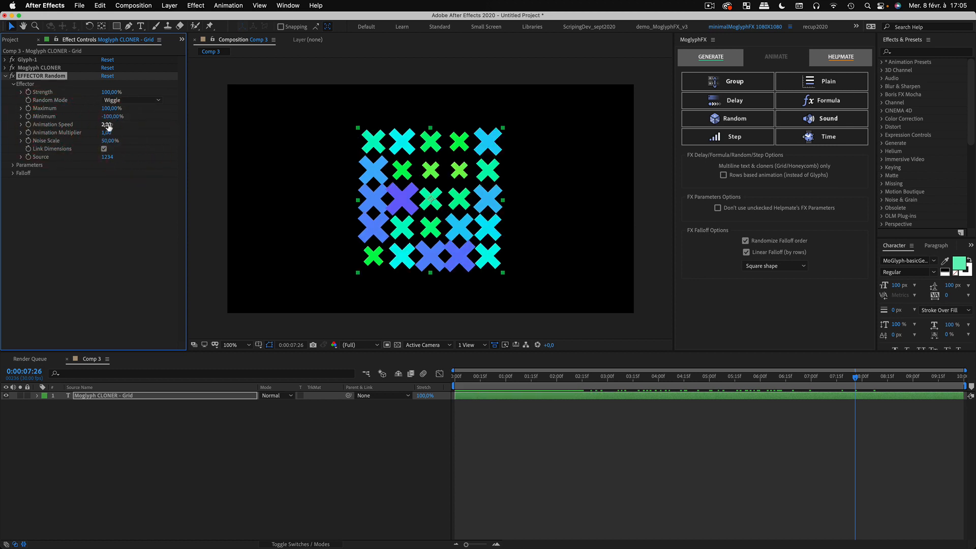
- Set the Random effector's Animation Speed to 0 and return to the first frame
text(0)
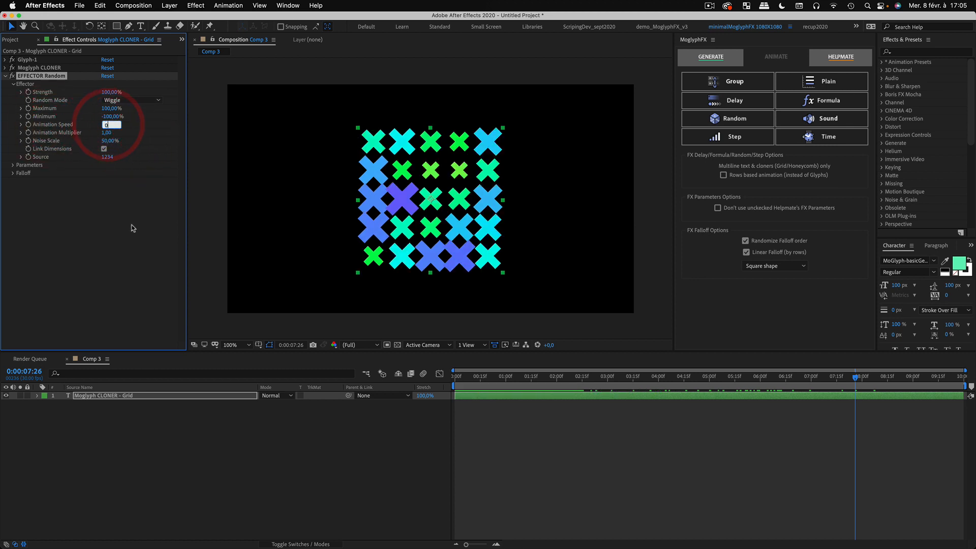
click(132, 225)
click(456, 380)
click(455, 376)
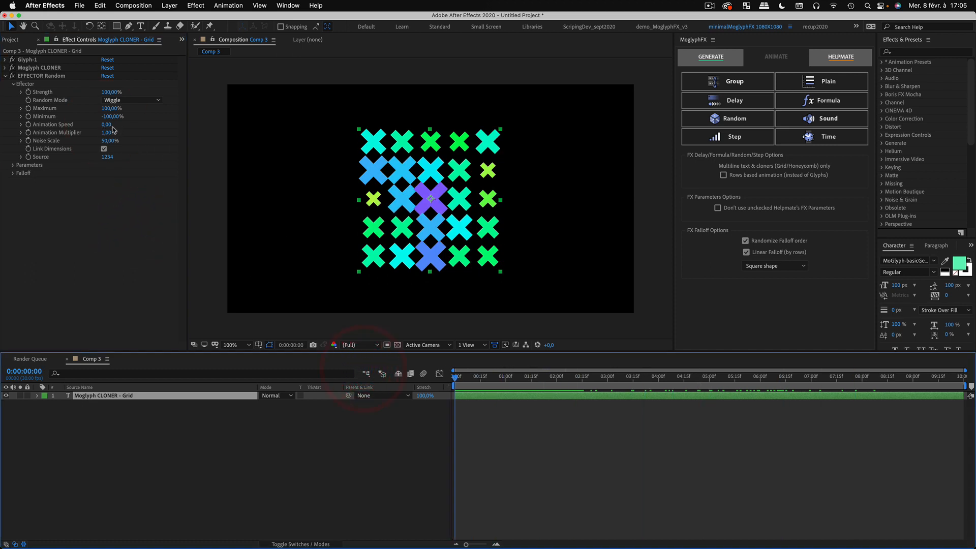
- Set the Random effector's Animation Speed to 8 and play the preview
click(110, 125)
text(8)
click(122, 246)
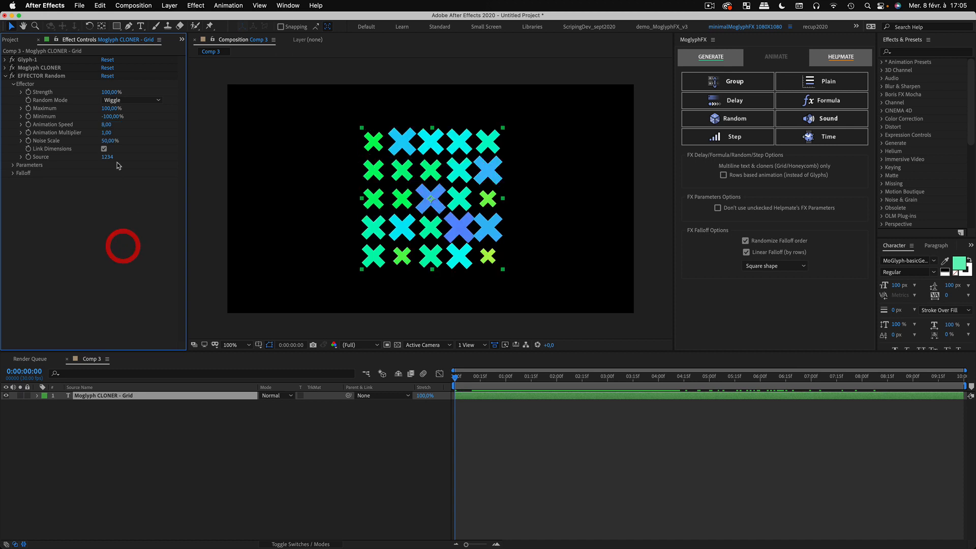
click(540, 447)
key(space)
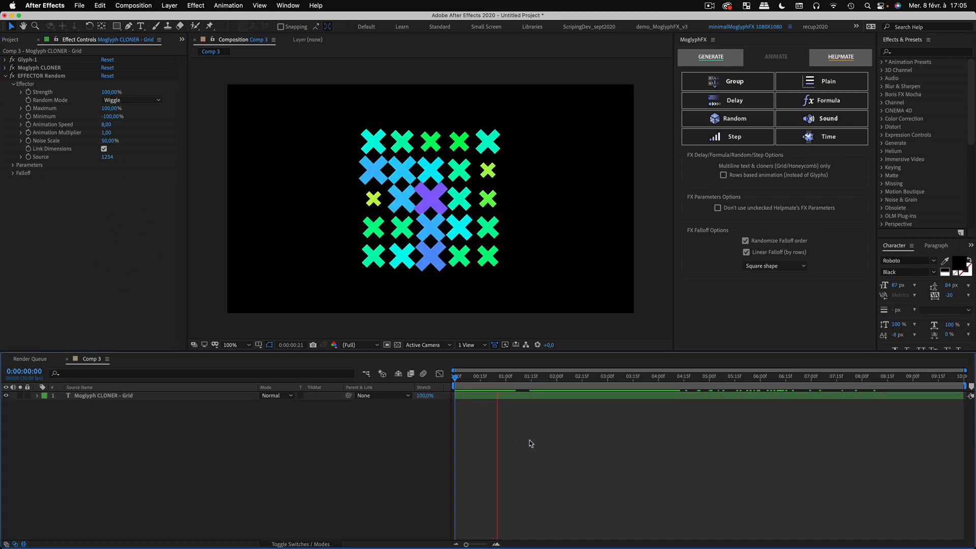
key(space)
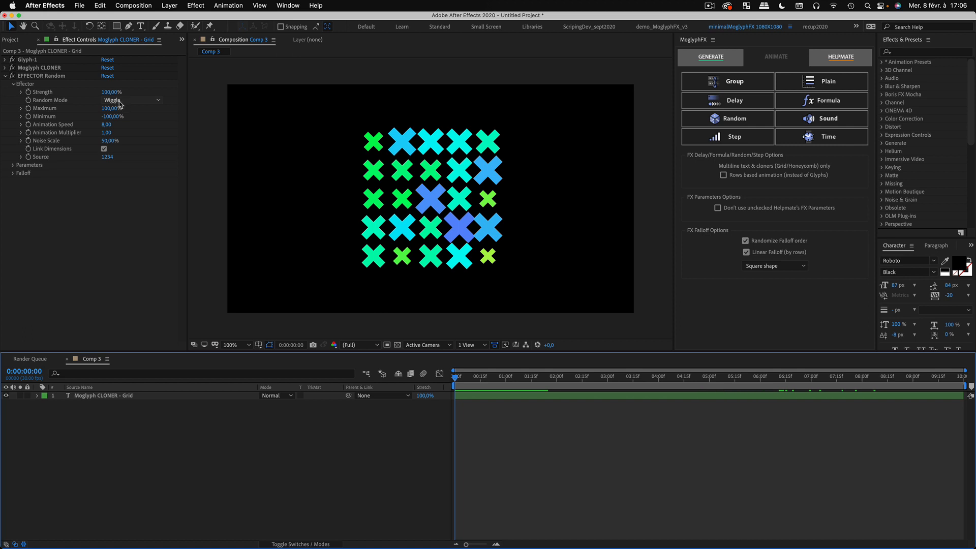
- Set the Random effector's Animation Speed to 10 and scrub the animation from the first to the last frame
click(110, 128)
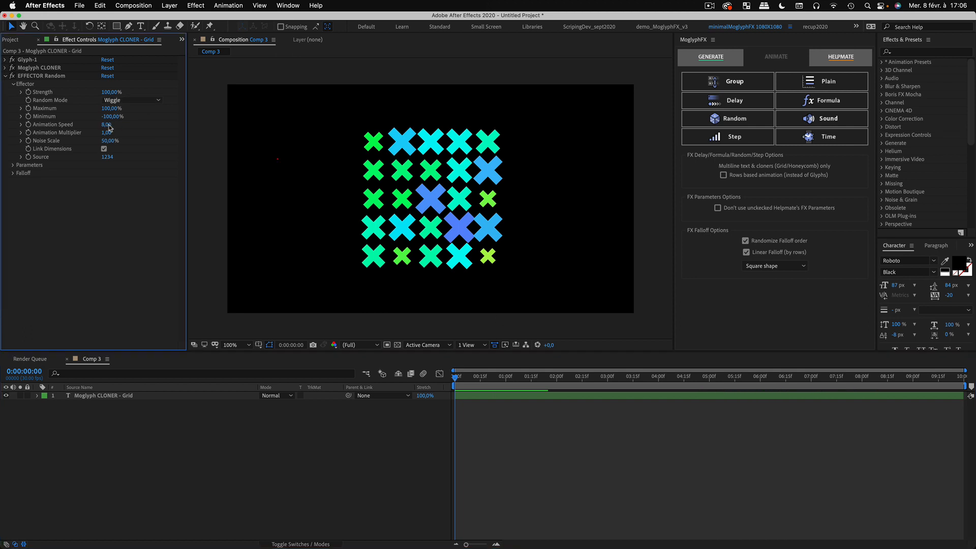
click(125, 203)
drag(473, 381, 400, 384)
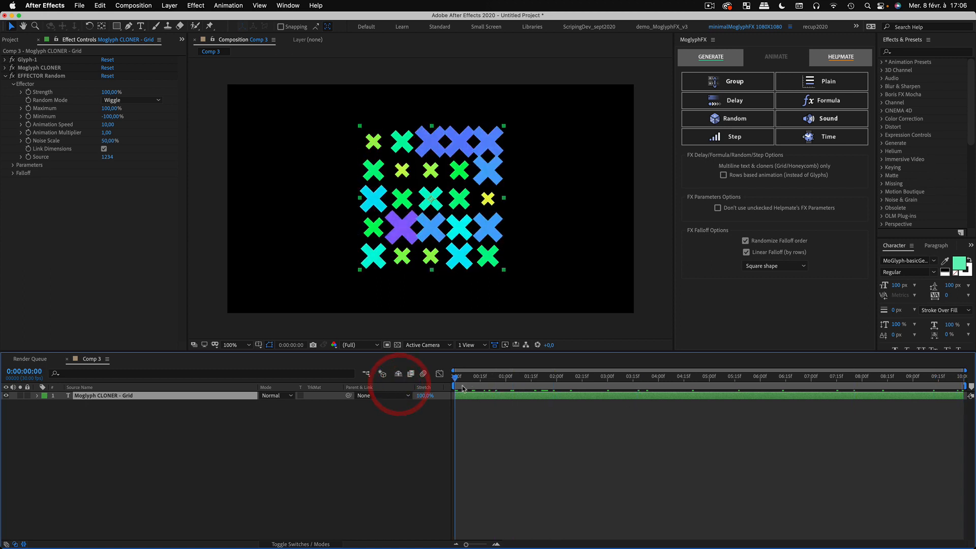
drag(461, 381, 964, 381)
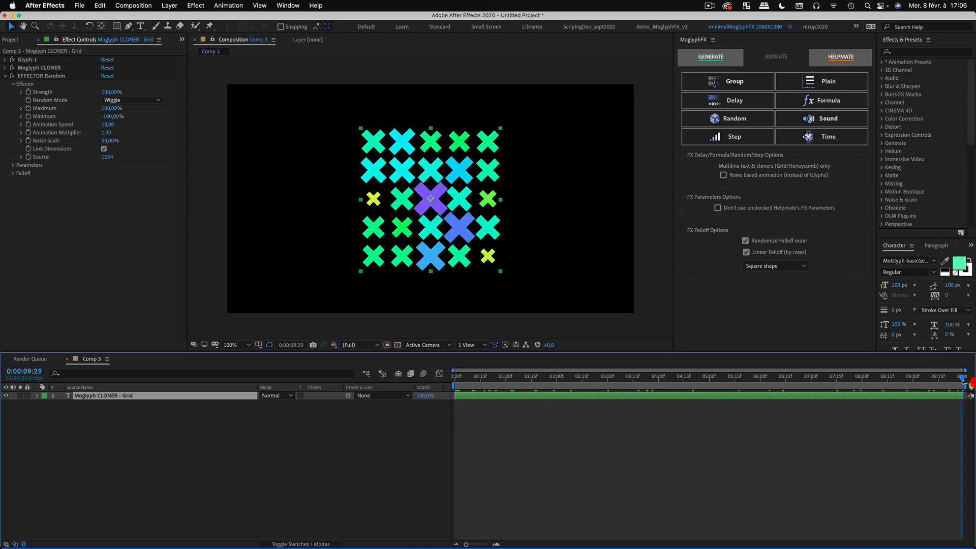
- Delete the Moglyph CLONER - Grid layer from Comp 3
click(109, 422)
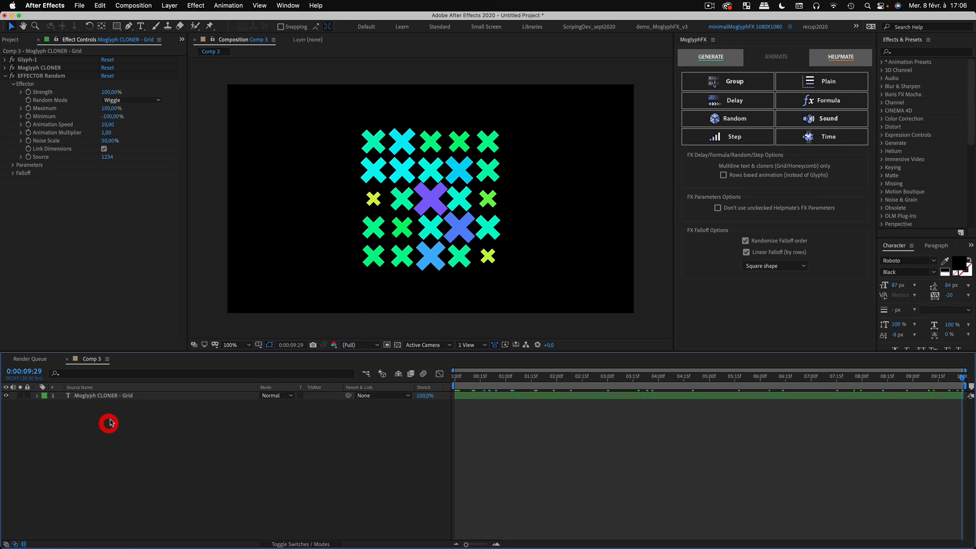
click(40, 77)
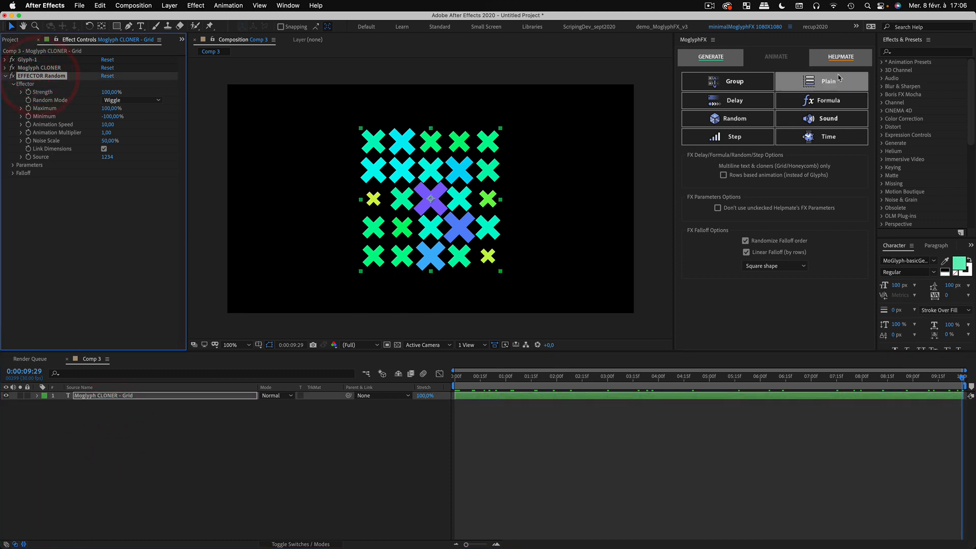
click(71, 422)
click(89, 397)
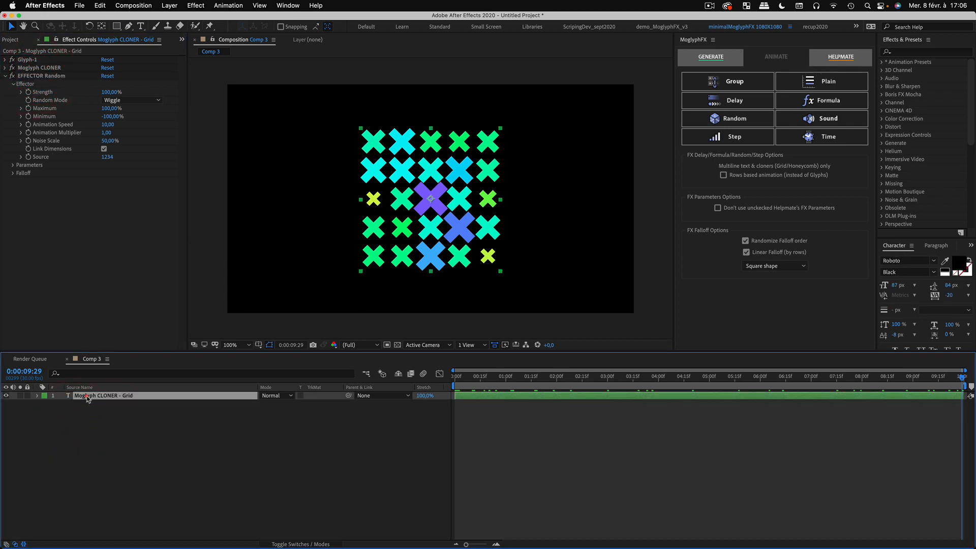
key(Delete)
- Generate a 2D Radial cloner and add a solid circle glyph to it from MoGlyph-basicGeometry
click(723, 59)
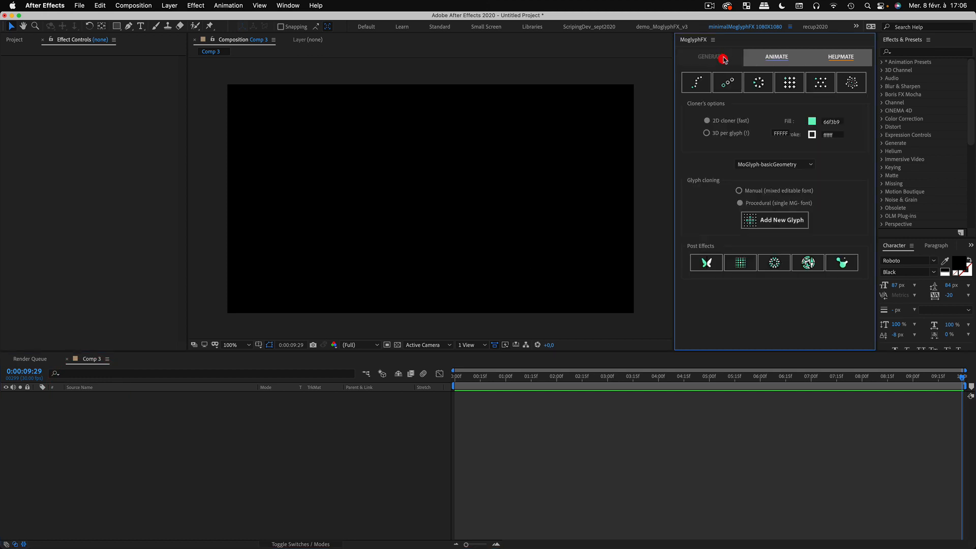
click(761, 83)
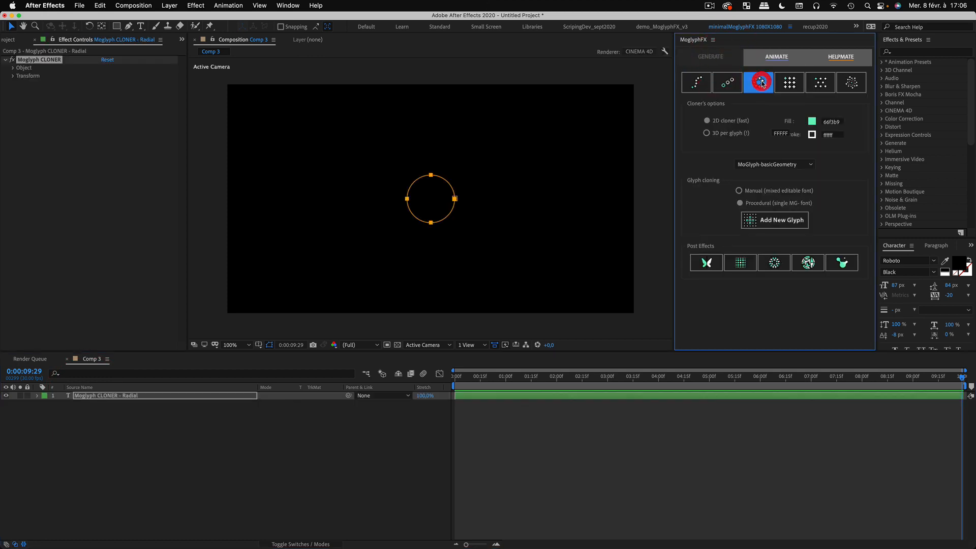
click(778, 219)
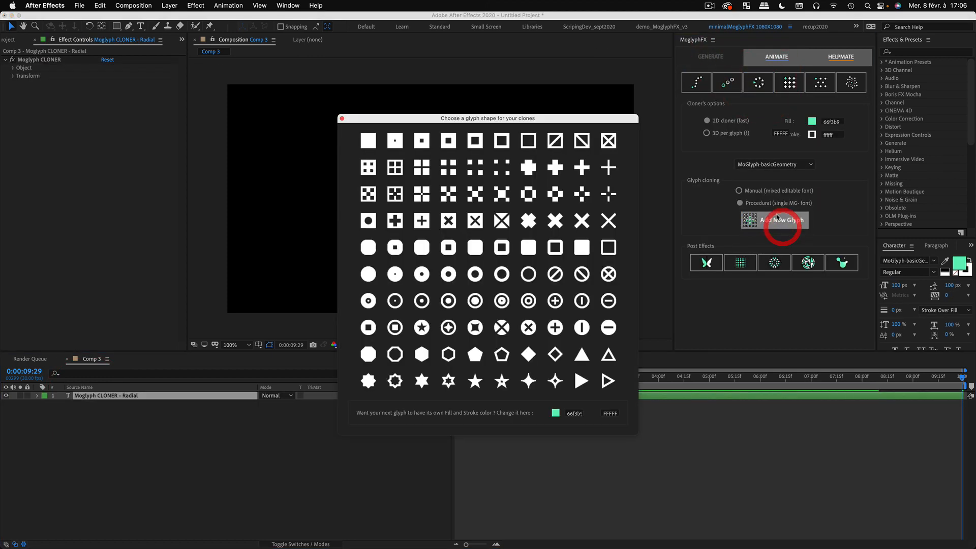
click(368, 273)
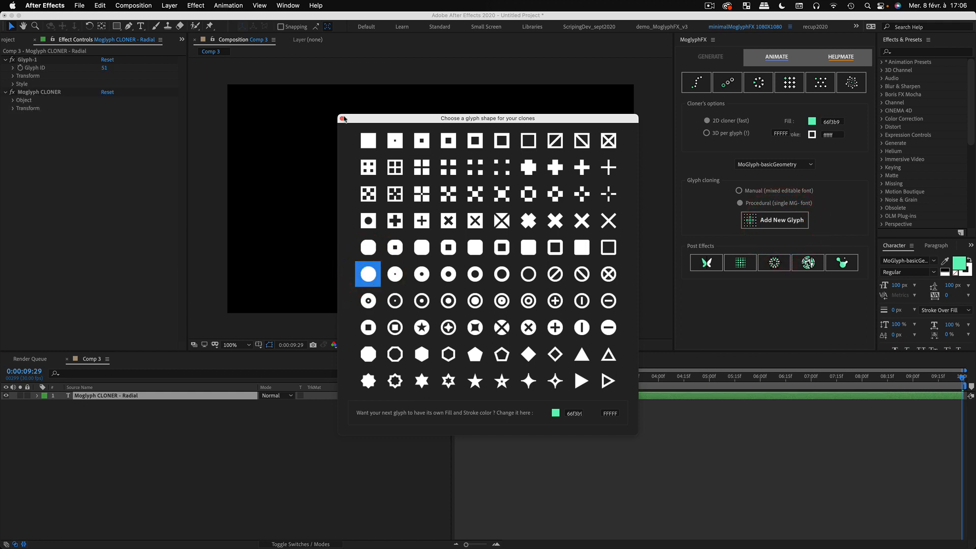
- Expand the Radial cloner's Object settings and set its Count to 7
click(13, 100)
click(104, 126)
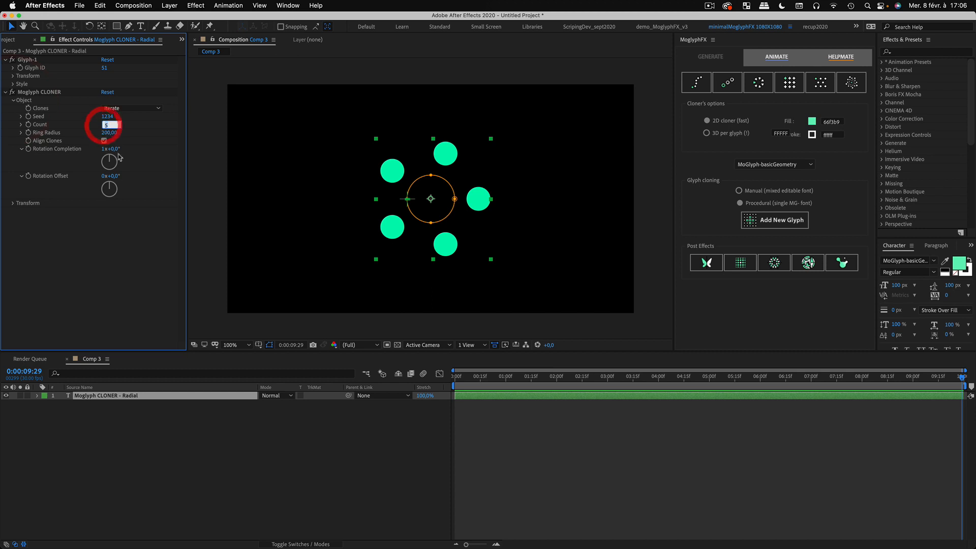
text(7)
click(133, 281)
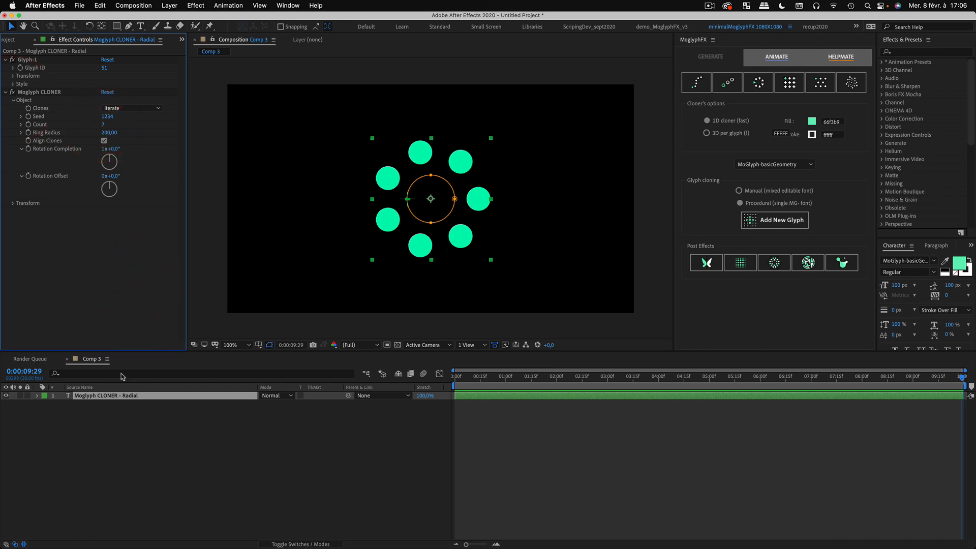
- Apply a Delay effector to the Moglyph CLONER - Radial layer, then collapse its properties and deselect it
click(104, 466)
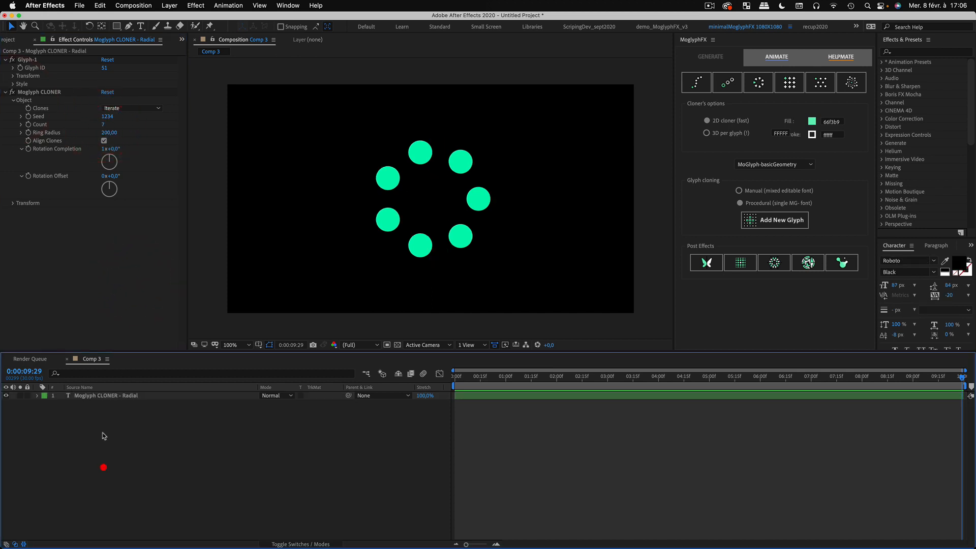
click(88, 396)
click(840, 57)
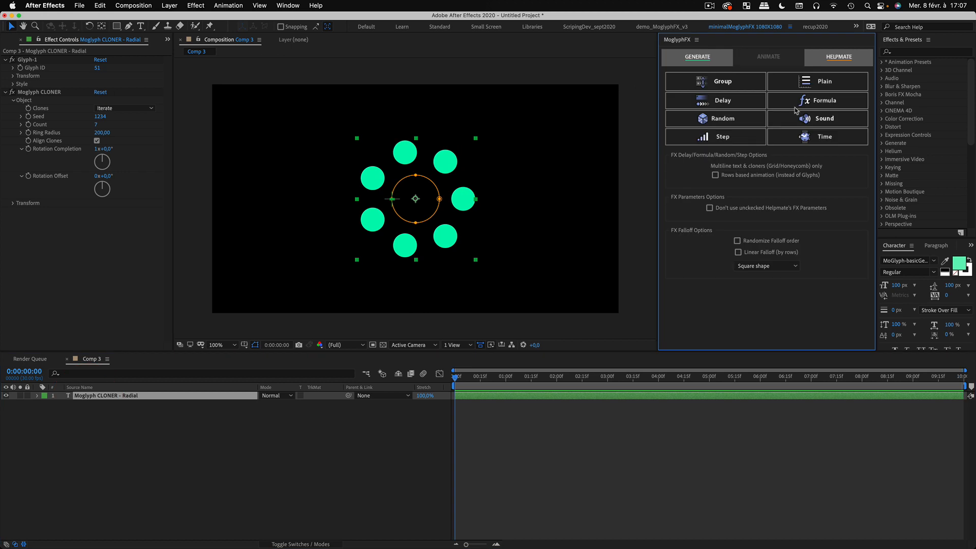
click(724, 101)
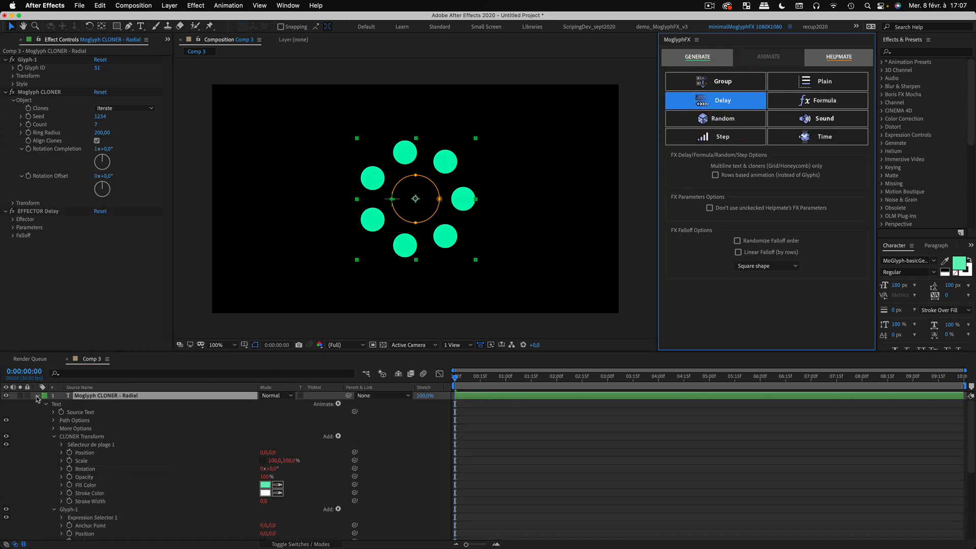
click(37, 395)
click(269, 458)
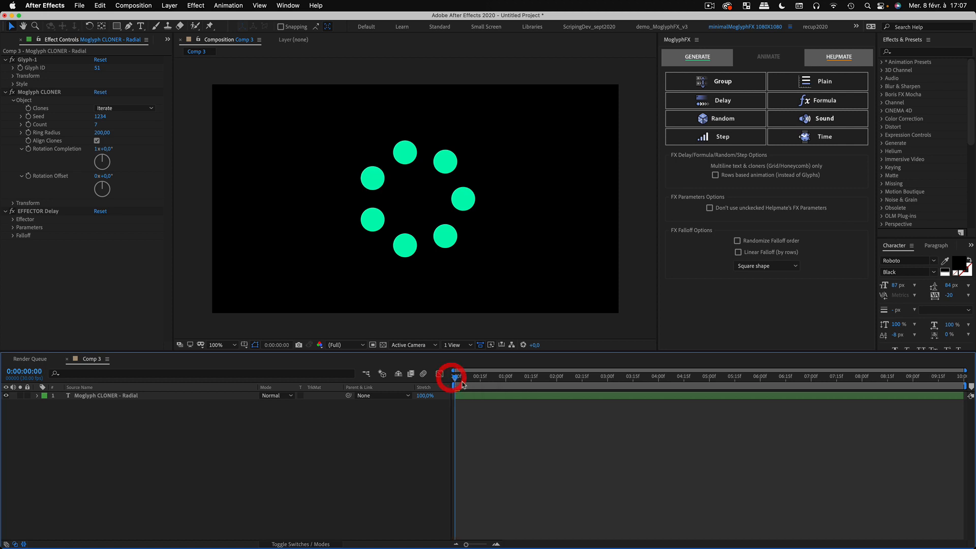
- Play the Radial cloner's Delay animation from the first frame and scrub back and forth through its opening two seconds
key(space)
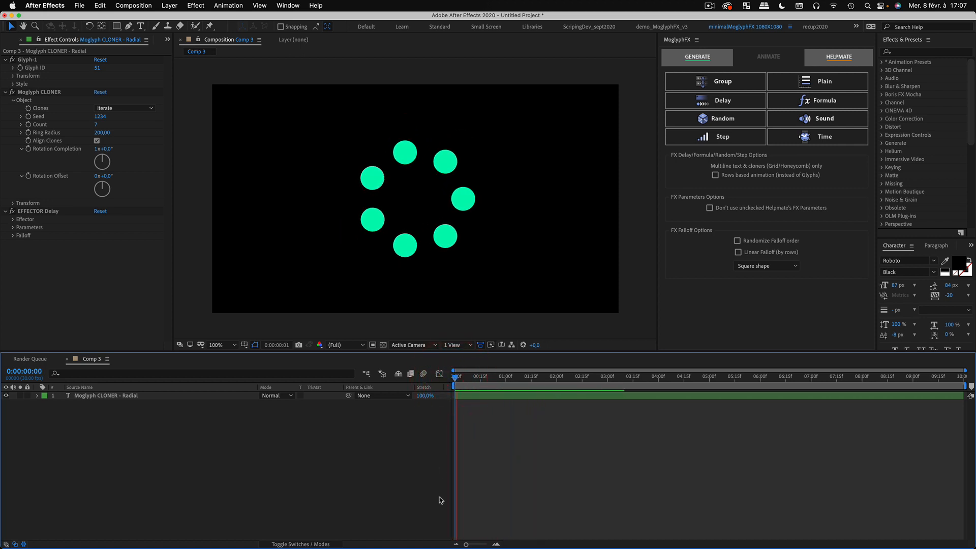
key(space)
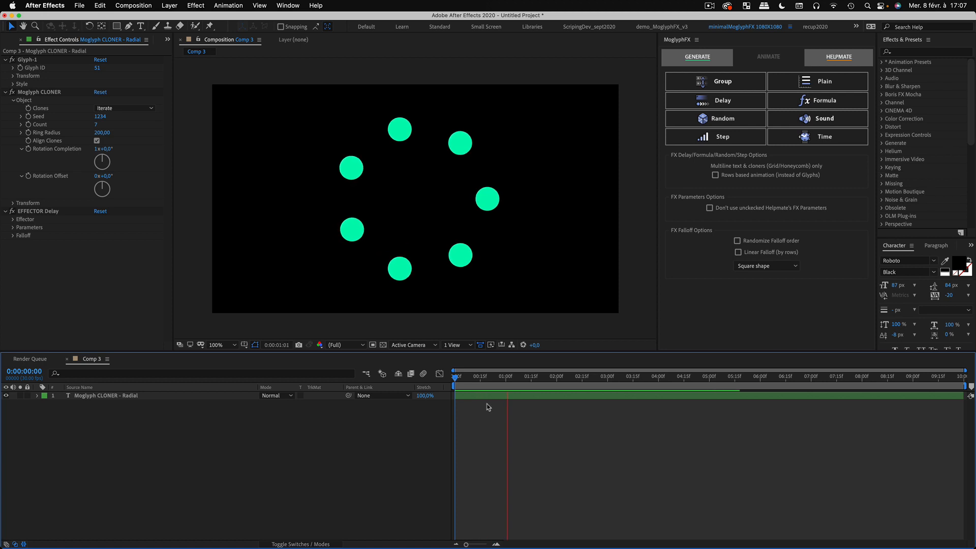
click(454, 377)
drag(454, 378, 494, 377)
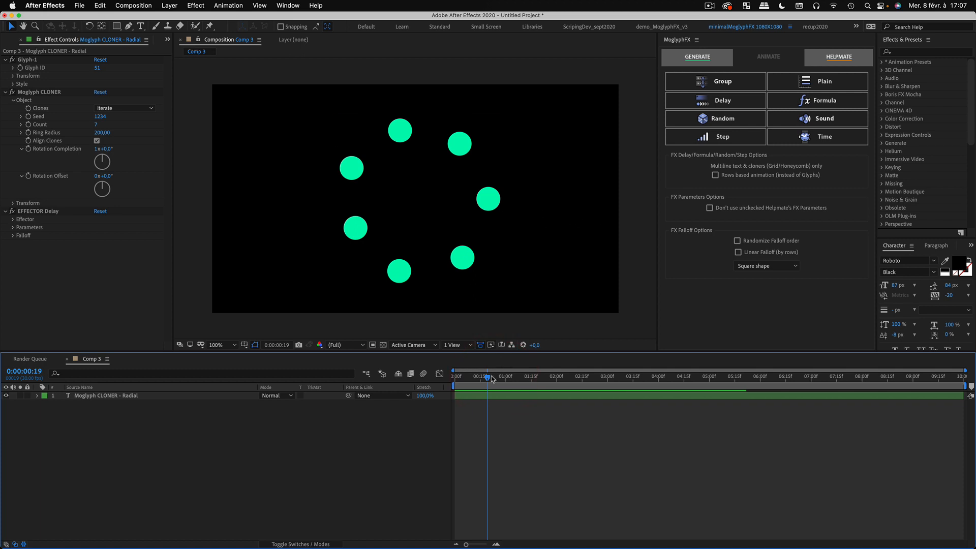
key(space)
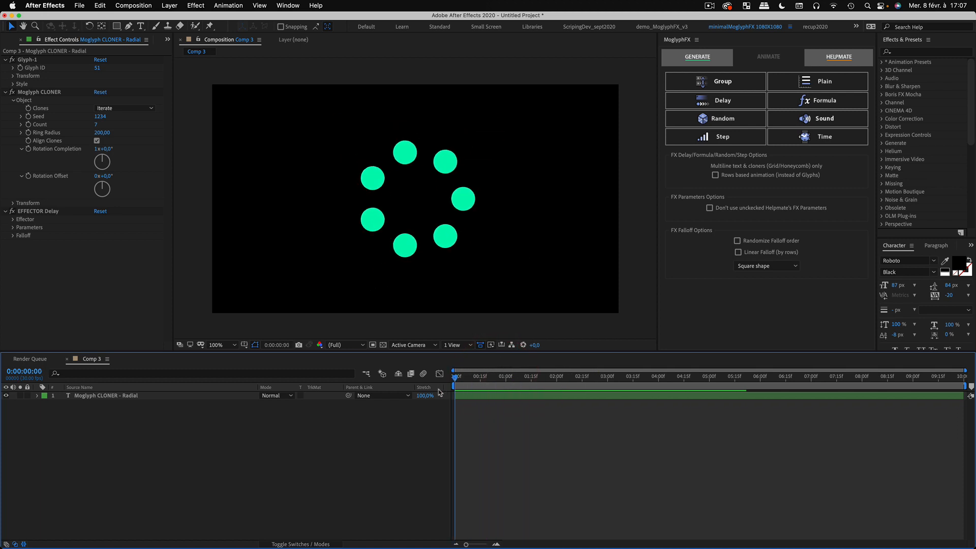
click(439, 392)
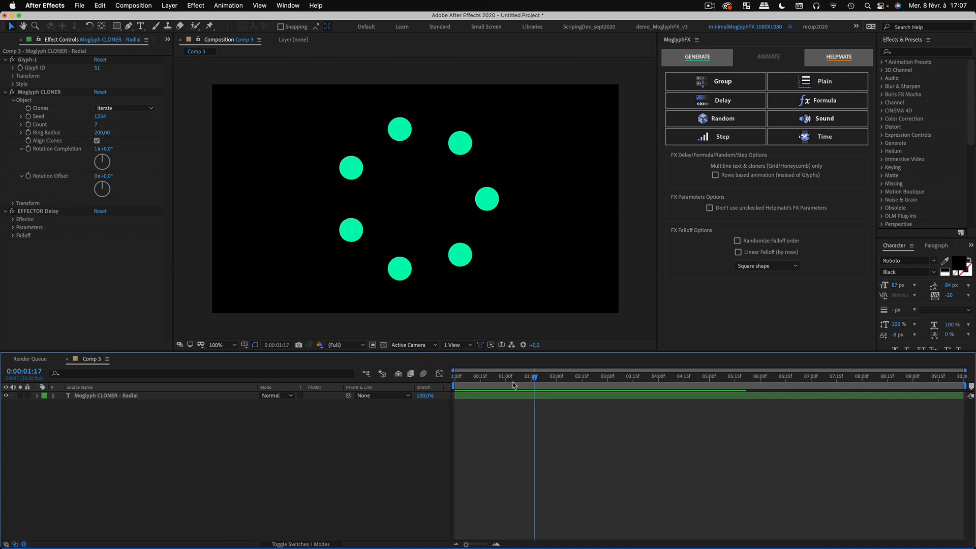
click(424, 371)
- Expand the Delay effector's Effector and Animation Order settings and scrub the opening frames, ending at the first frame
click(13, 219)
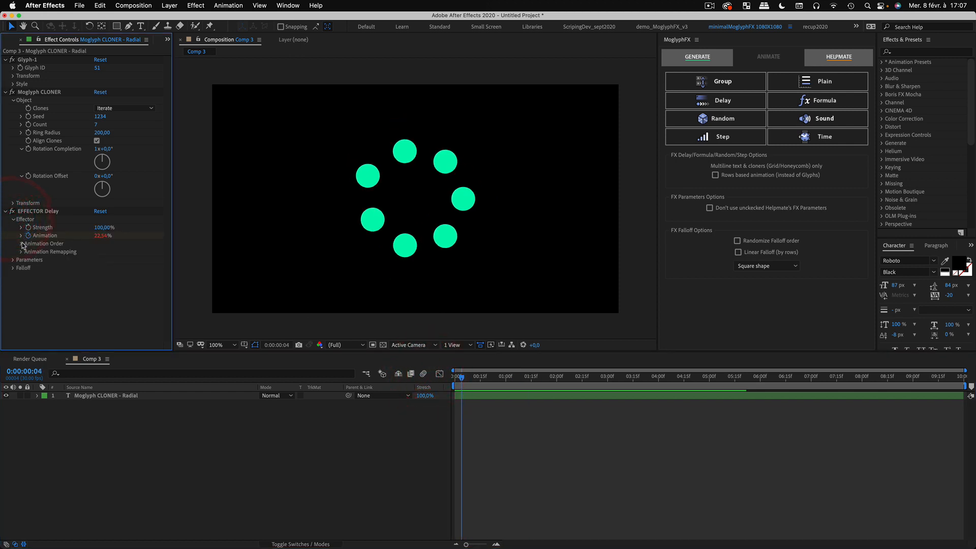
click(21, 243)
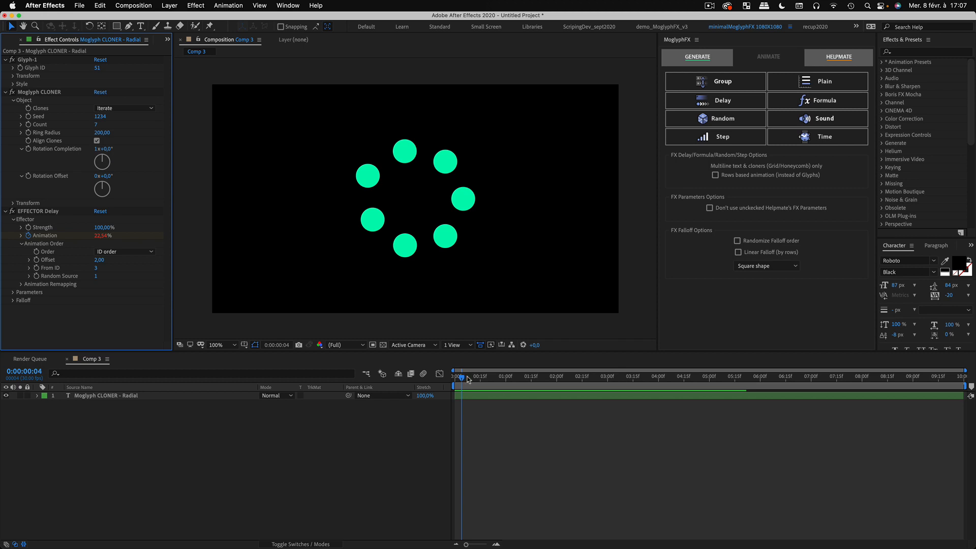
drag(467, 379, 466, 379)
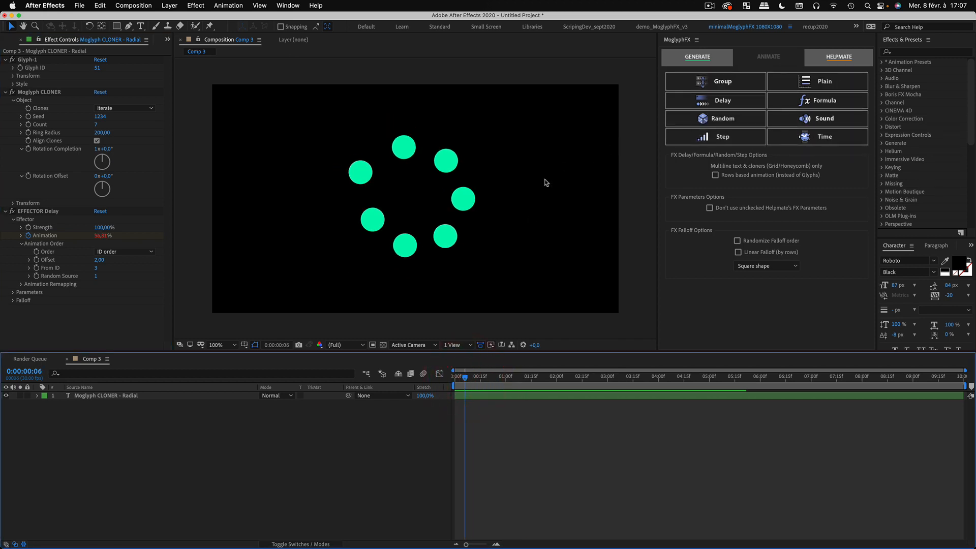
drag(464, 377, 442, 384)
click(330, 460)
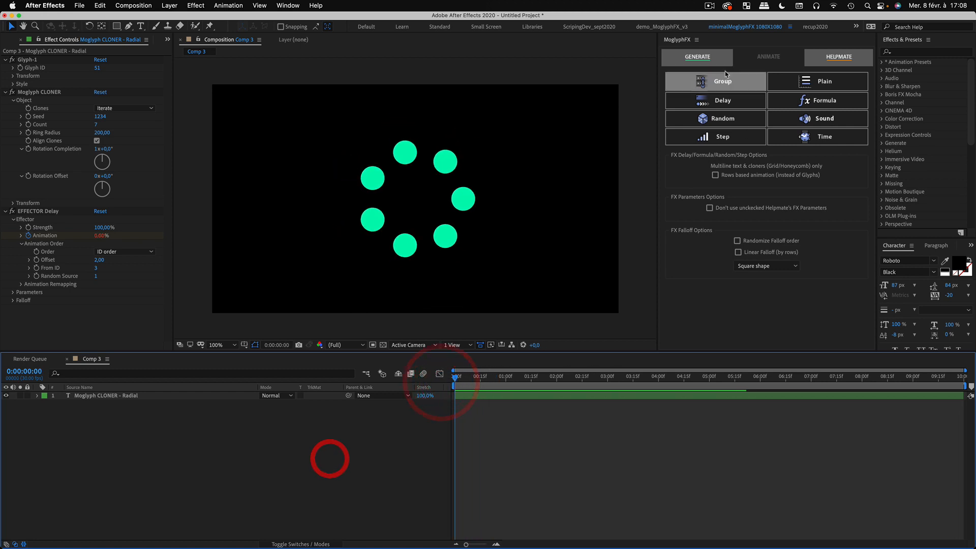
- Bring back MoglyphFX's cloner generation options
click(701, 59)
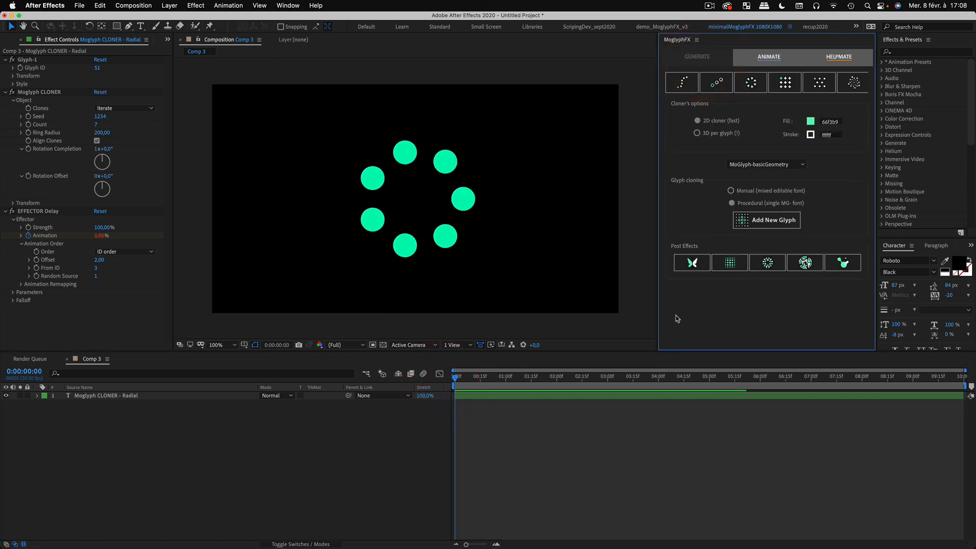
click(296, 447)
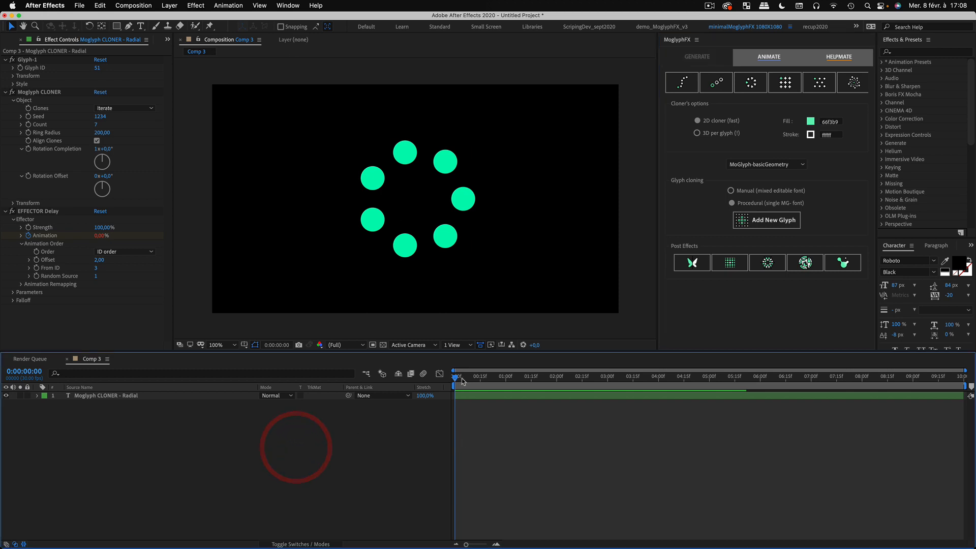